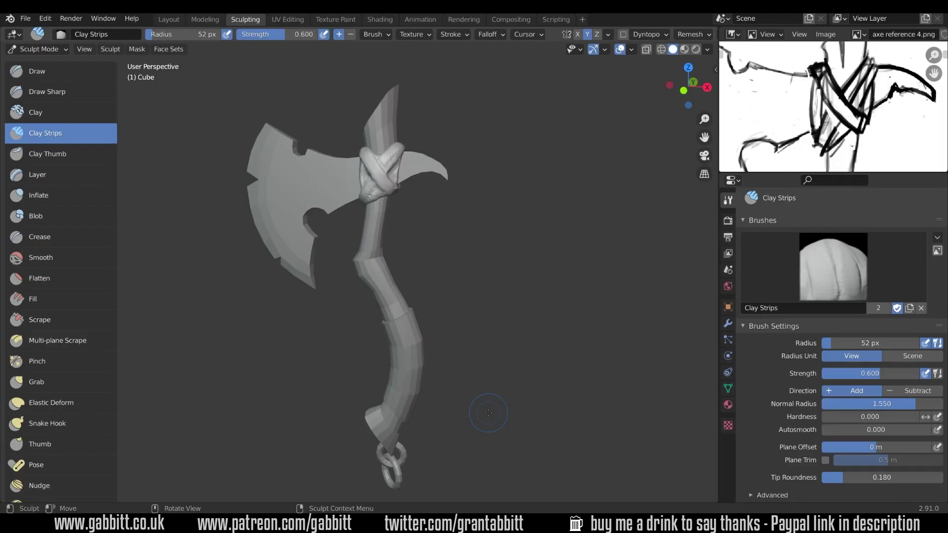
# - Select the axe handle in the Layout workspace and bring it into the Sculpting workspace
pyautogui.click(168, 18)
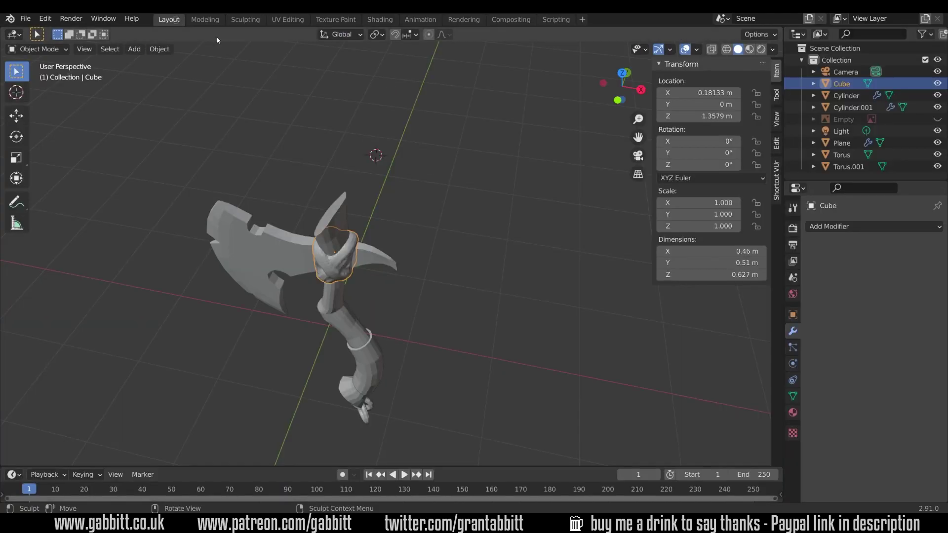
pyautogui.moveTo(435, 286); pyautogui.dragTo(476, 297, button='middle')
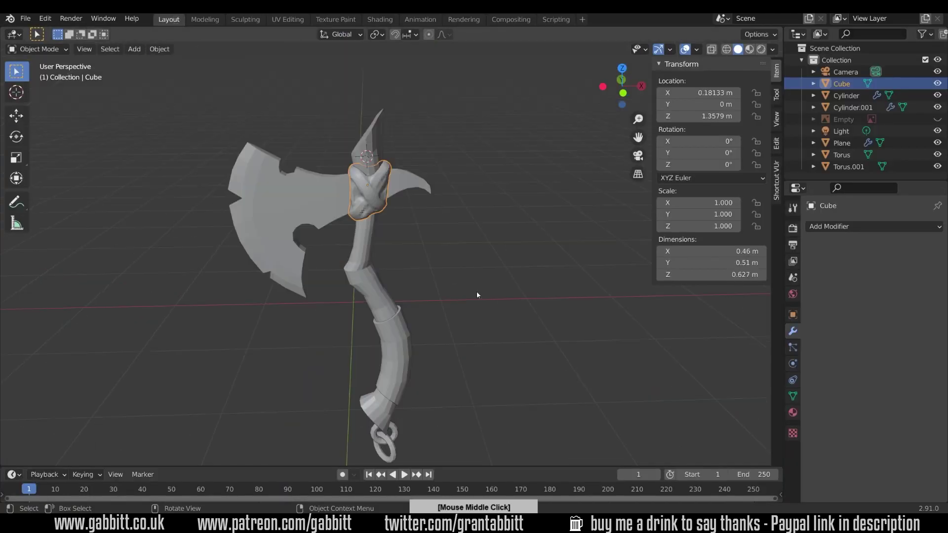
pyautogui.click(380, 289)
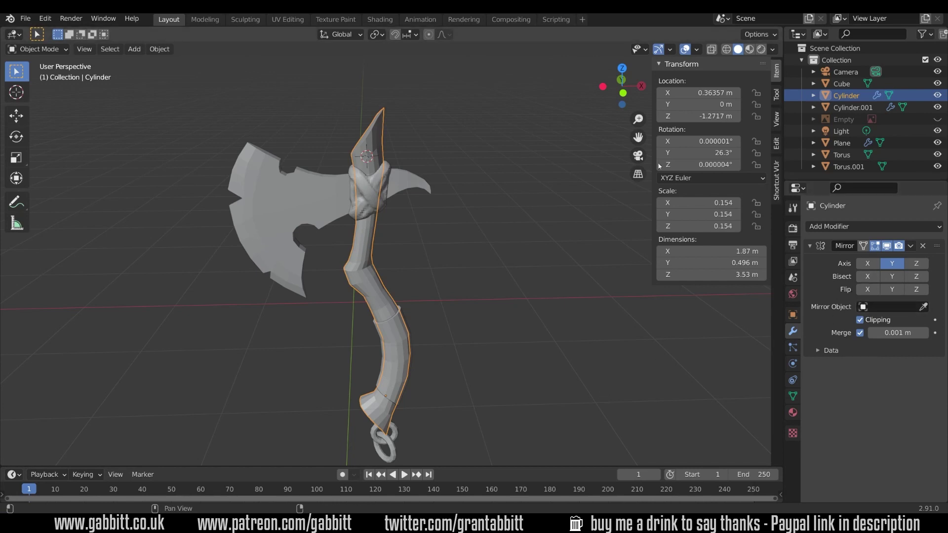
pyautogui.click(244, 19)
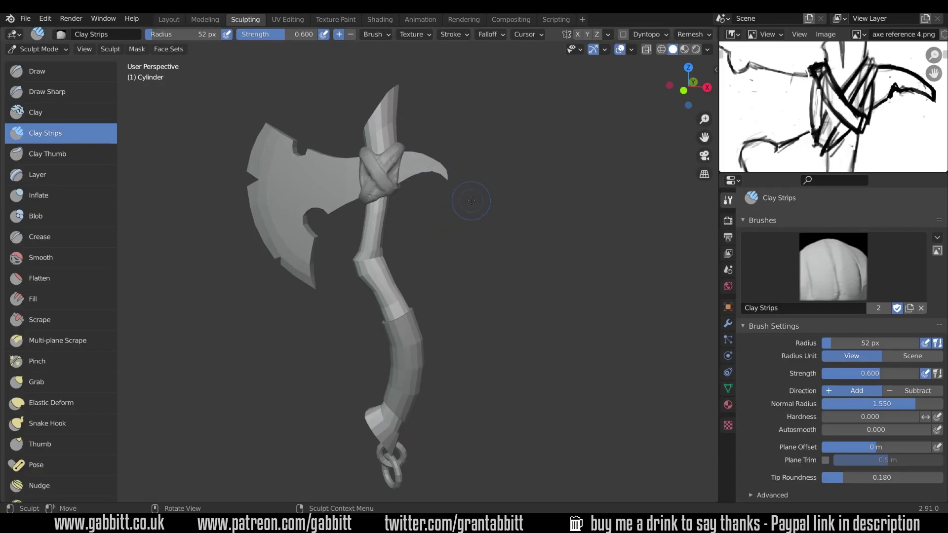
pyautogui.moveTo(475, 225)
pyautogui.mouseDown(button='middle')
pyautogui.moveTo(468, 203)
pyautogui.moveTo(490, 240)
pyautogui.moveTo(476, 253)
pyautogui.mouseUp(button='middle')
# - Return to the Layout workspace, apply the handle's Mirror modifier, and turn on the Face Orientation overlay
pyautogui.click(169, 19)
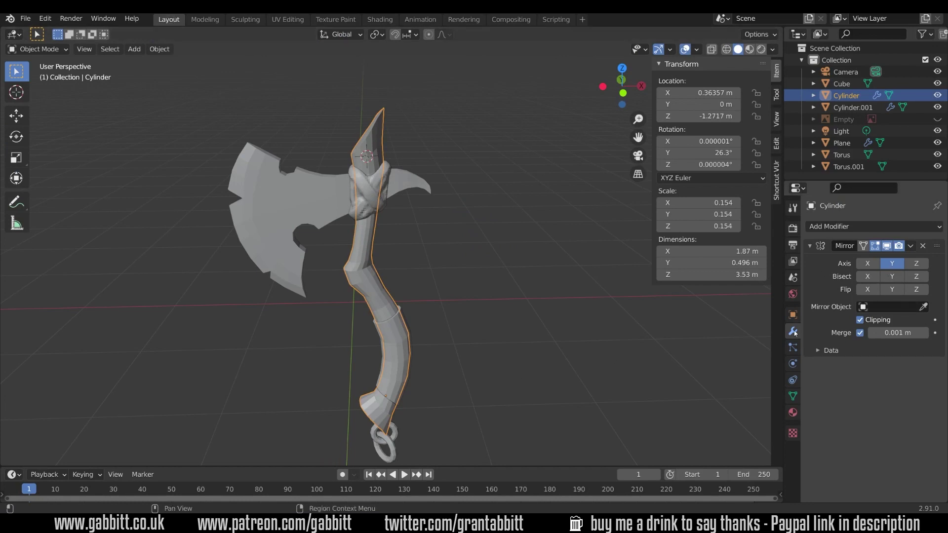
pyautogui.press('n')
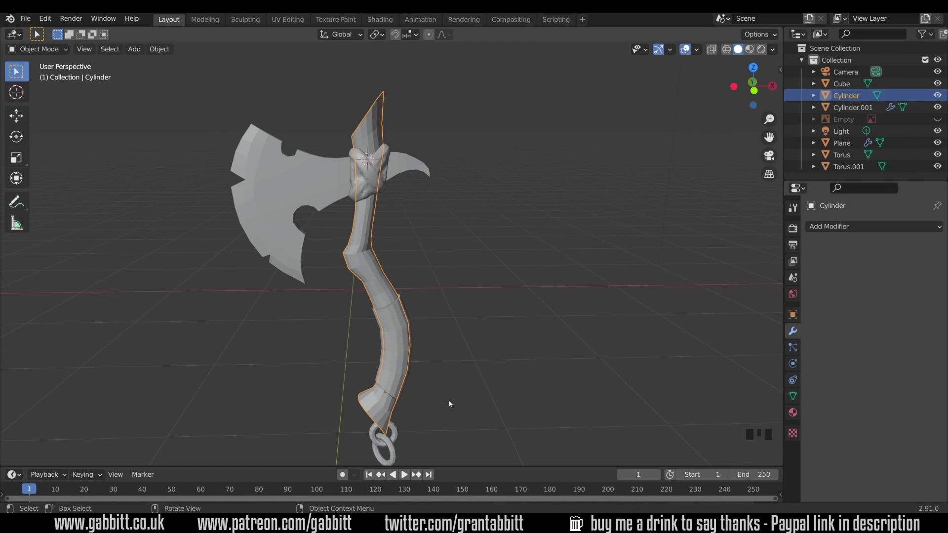
pyautogui.click(698, 50)
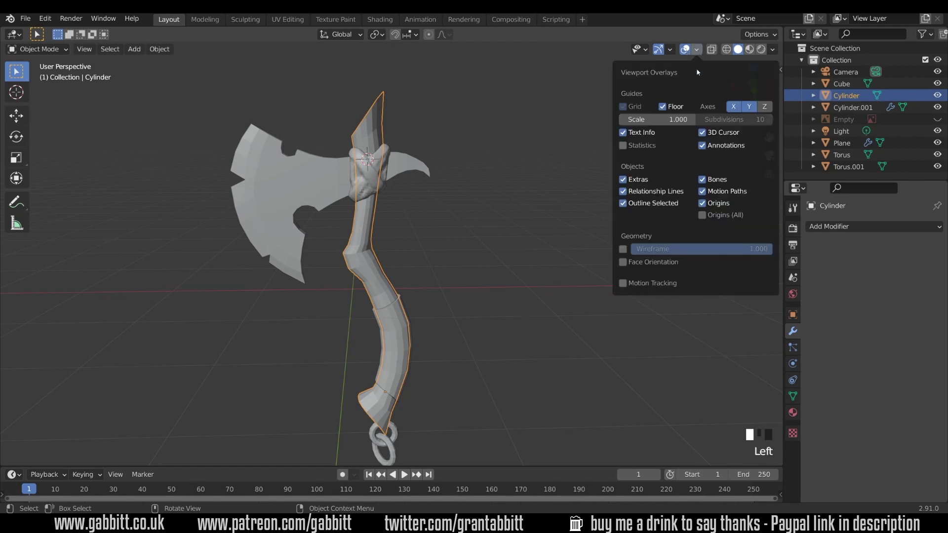
pyautogui.click(626, 264)
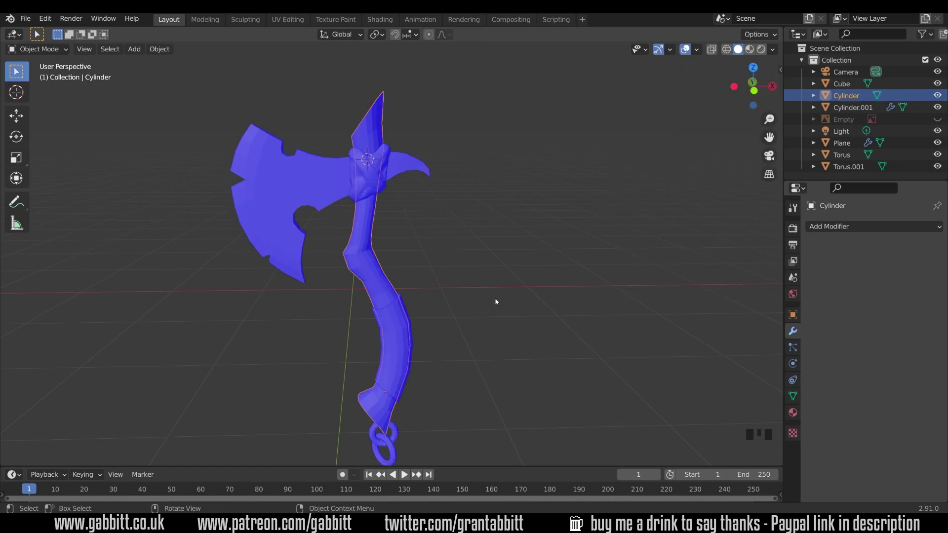
pyautogui.moveTo(497, 300)
pyautogui.mouseDown(button='middle')
pyautogui.moveTo(364, 328)
pyautogui.moveTo(508, 286)
pyautogui.moveTo(498, 301)
pyautogui.mouseUp(button='middle')
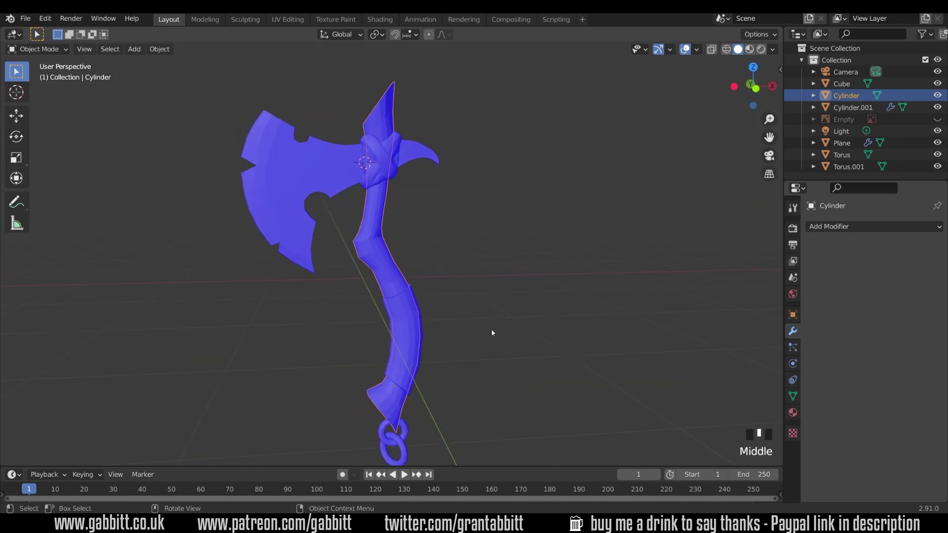
# - Flip the entire axe blade's normals inward by recalculating them with the Inside option enabled
pyautogui.click(419, 151)
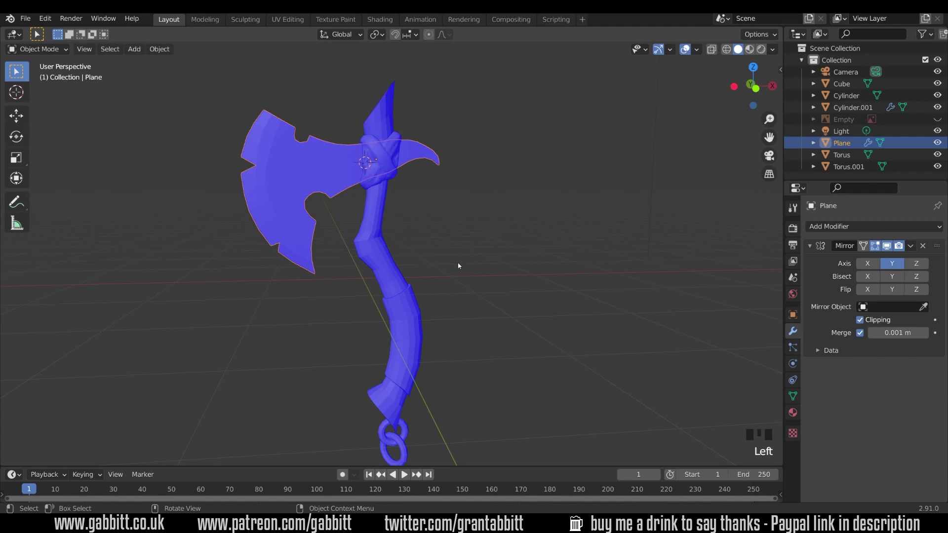
pyautogui.press('Tab')
pyautogui.keyDown('shift'); pyautogui.moveTo(458, 266); pyautogui.dragTo(446, 277, button='middle'); pyautogui.keyUp('shift')
pyautogui.press('a')
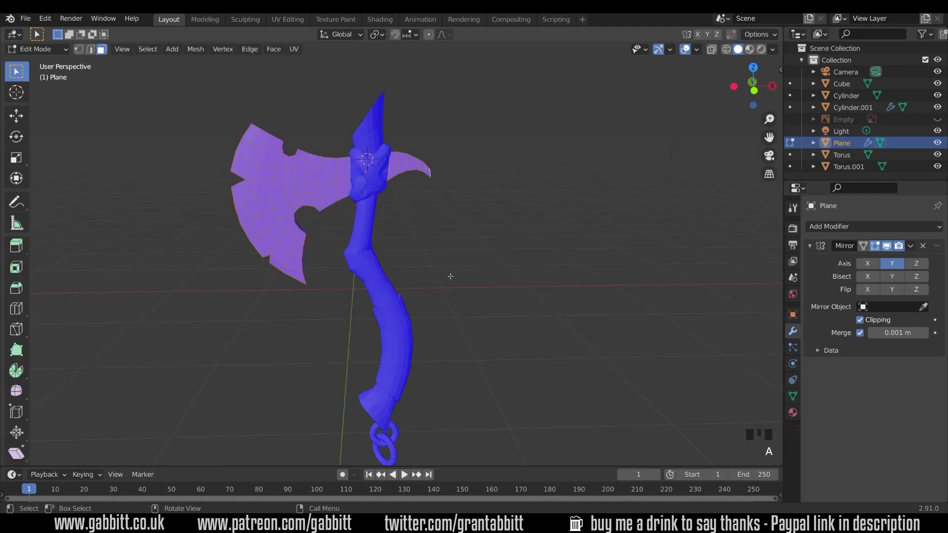
pyautogui.hotkey('shift', 'n')
pyautogui.click(108, 453)
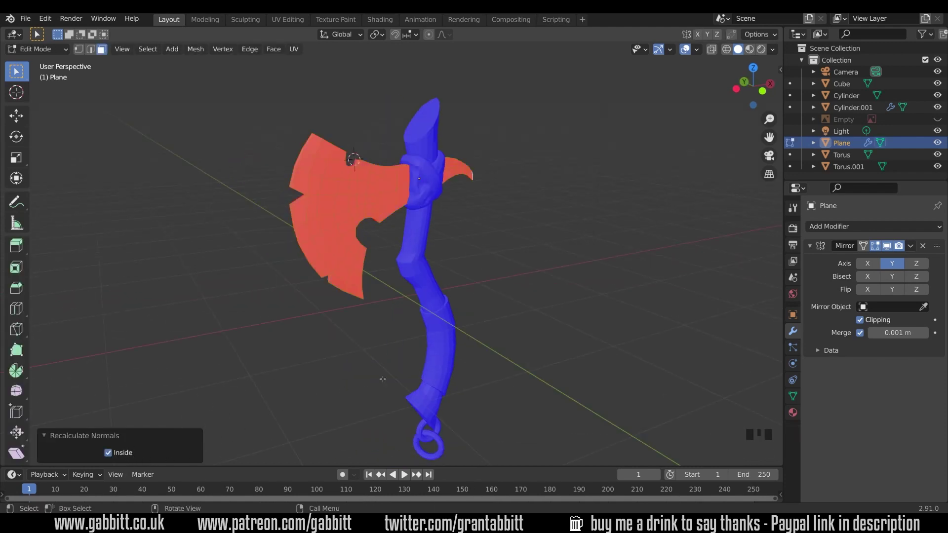
pyautogui.moveTo(448, 348); pyautogui.dragTo(499, 329, button='middle')
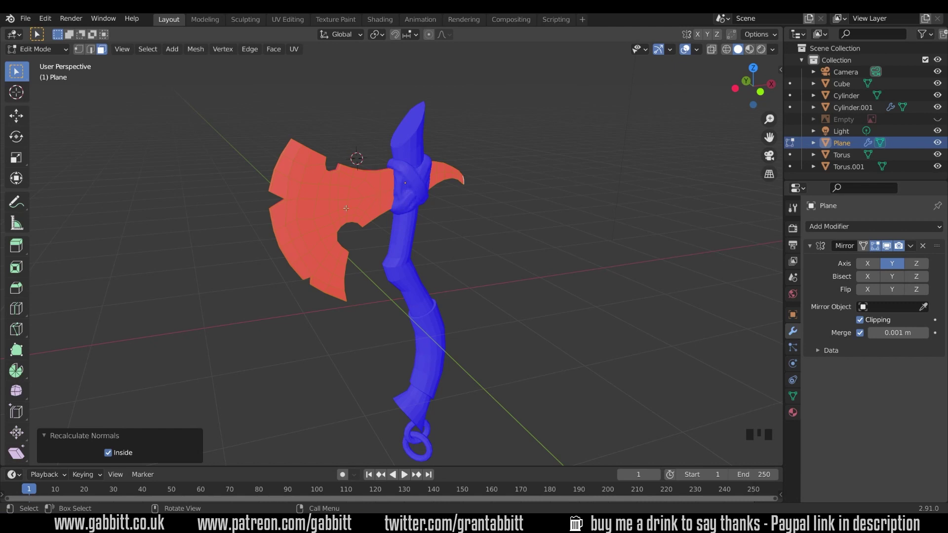
pyautogui.keyDown('ctrl'); pyautogui.moveTo(388, 226); pyautogui.dragTo(274, 430, button='middle'); pyautogui.keyUp('ctrl')
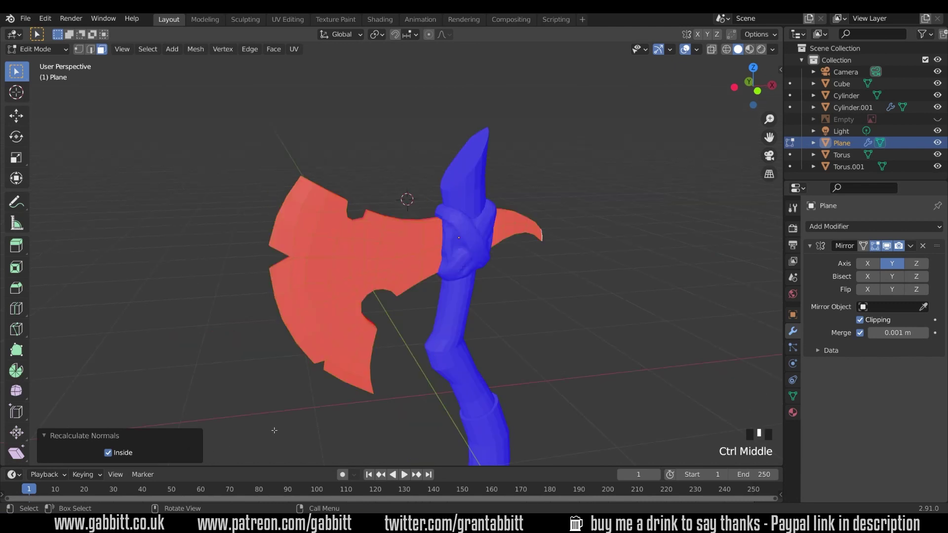
# - Recalculate the blade's normals to face outward with Inside disabled, and return to Object Mode
pyautogui.hotkey('shift', 'n')
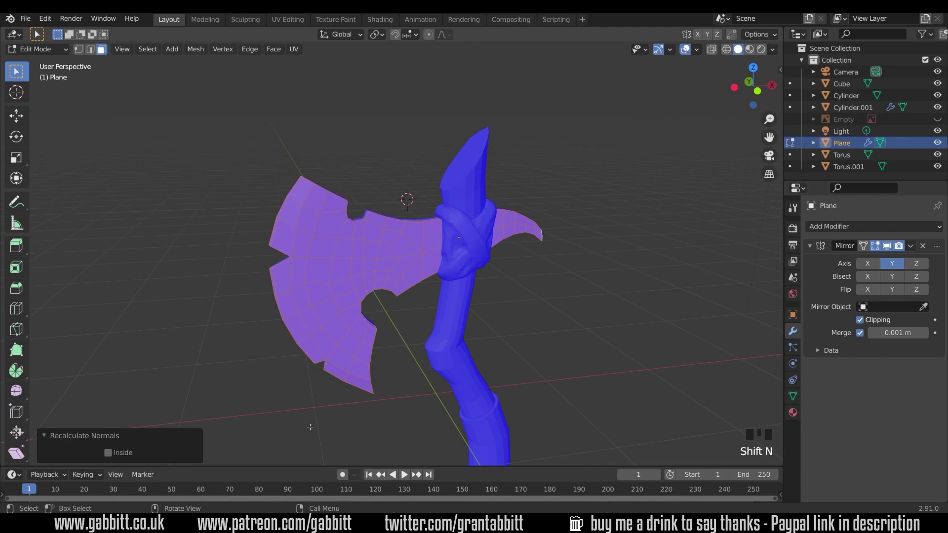
pyautogui.click(108, 452)
pyautogui.click(108, 452)
pyautogui.press('Tab')
# - Select the axe handle and turn off the Face Orientation overlay
pyautogui.click(460, 302)
pyautogui.keyDown('shift'); pyautogui.moveTo(461, 302); pyautogui.dragTo(701, 41, button='middle'); pyautogui.keyUp('shift')
pyautogui.click(697, 49)
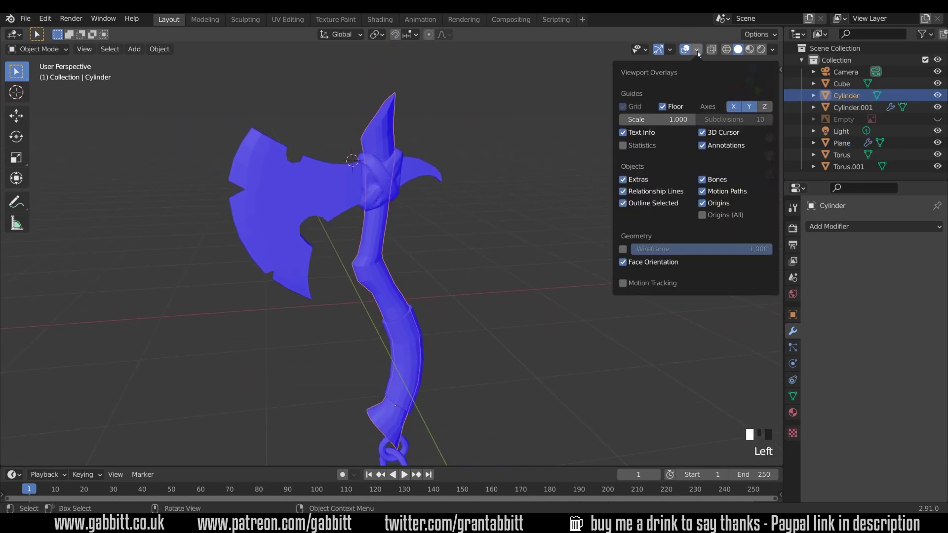
pyautogui.click(623, 262)
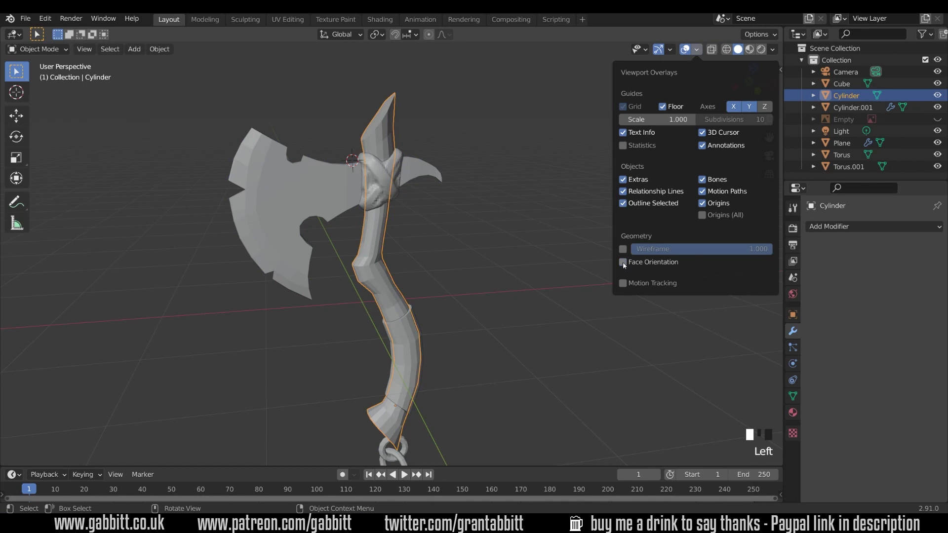
pyautogui.press('n')
pyautogui.press('n')
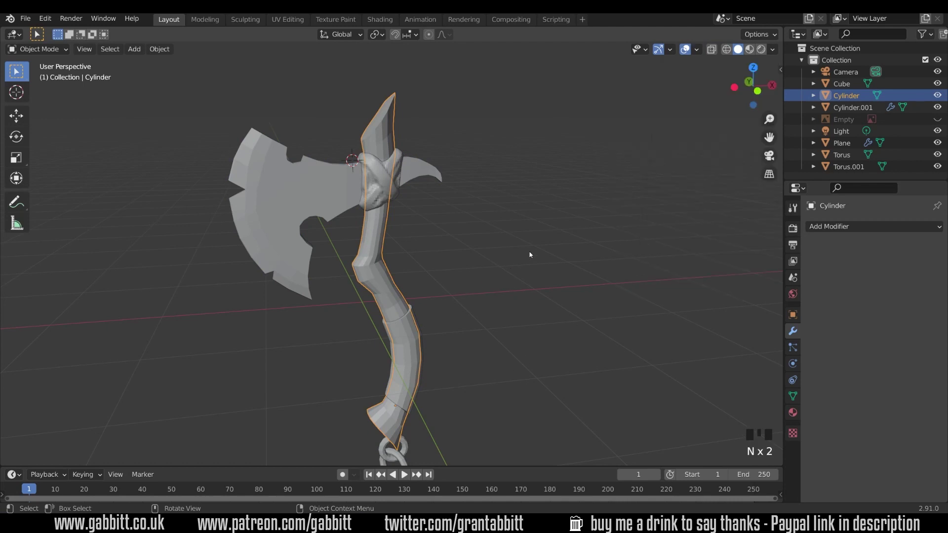
# - Show the handle's transform values and apply its scale
pyautogui.press('n')
pyautogui.click(779, 71)
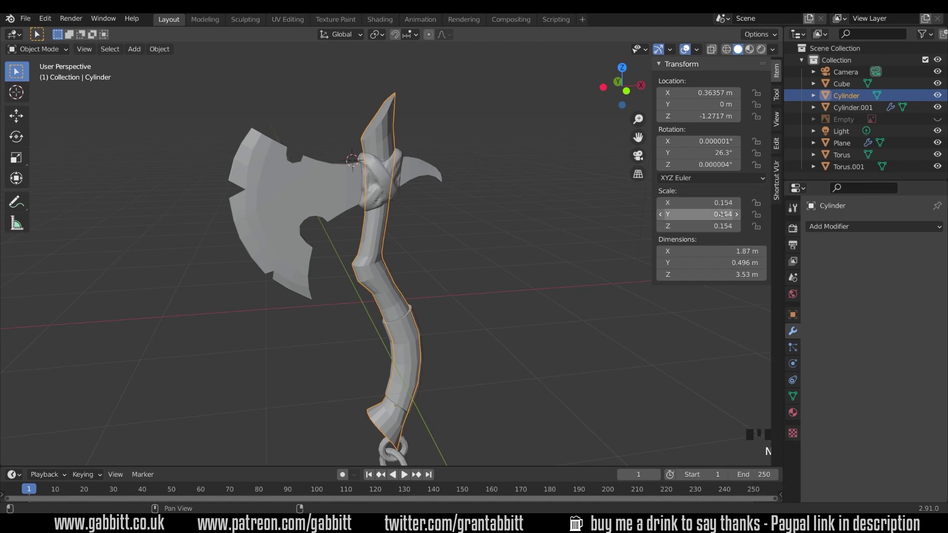
pyautogui.hotkey('ctrl', 'a')
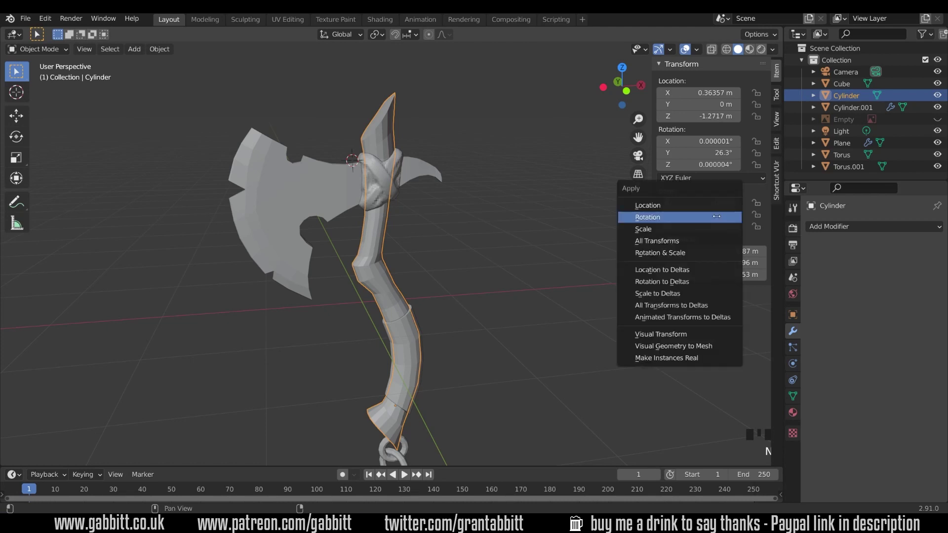
pyautogui.click(665, 230)
pyautogui.hotkey('ctrl', 'a')
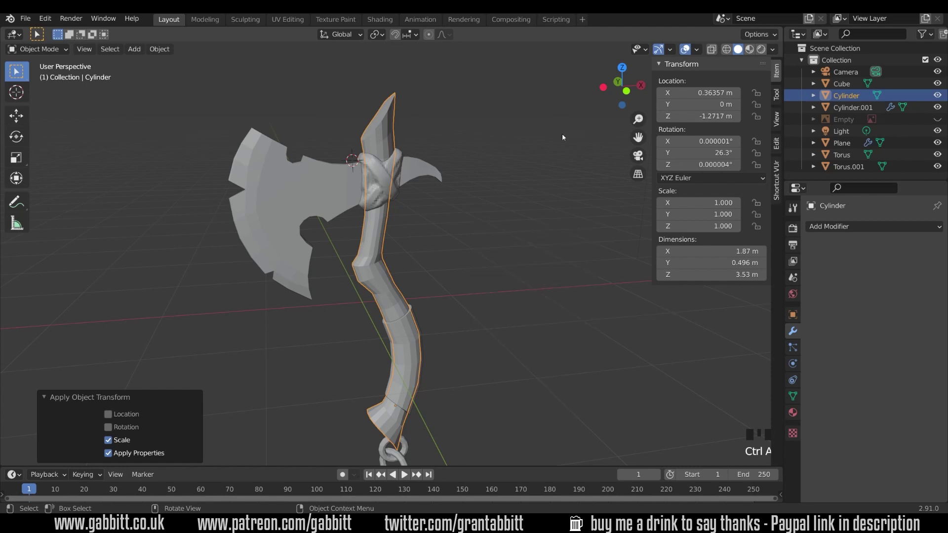
# - Set the handle's remesh voxel size to about 0.0375 in the Sculpting workspace
pyautogui.click(245, 20)
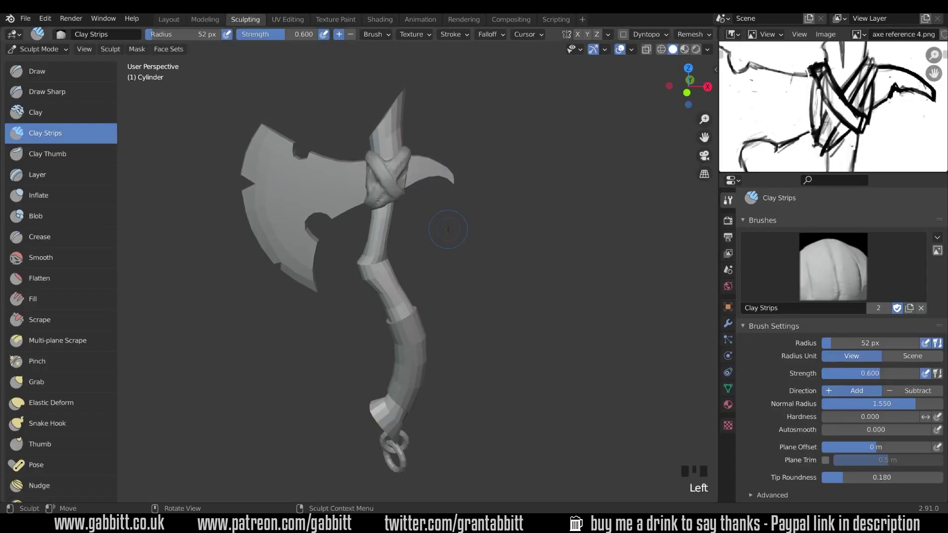
pyautogui.hotkey('shift', 'r')
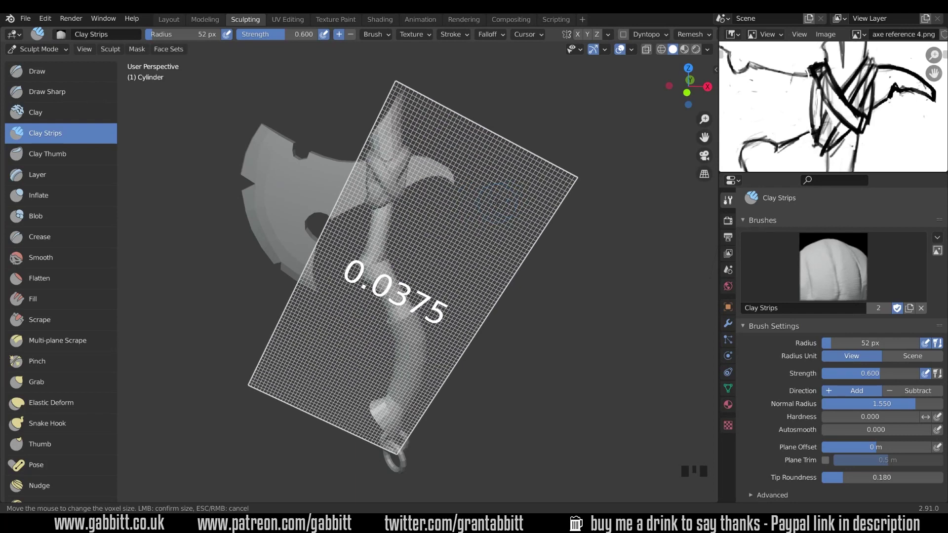
pyautogui.click(495, 202)
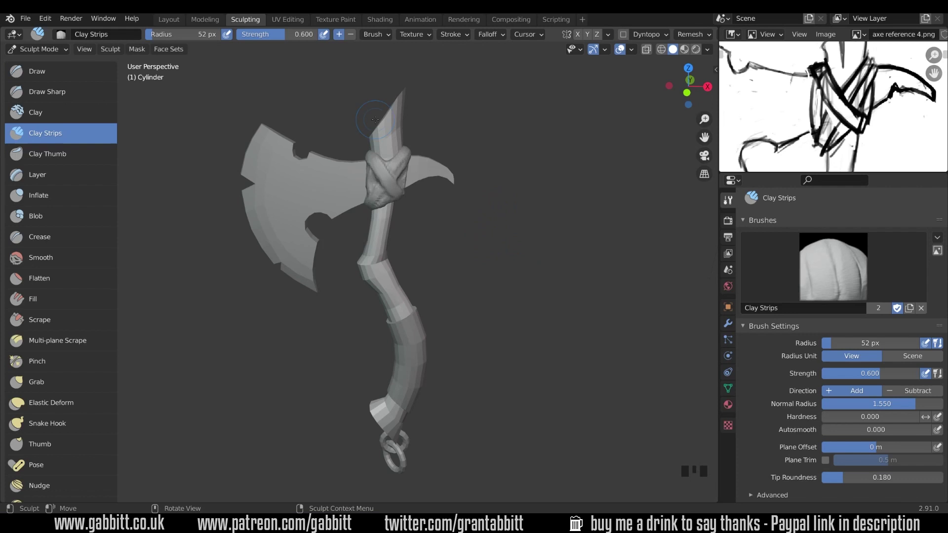
# - Go back to the Layout workspace and apply the handle's rotation
pyautogui.click(169, 19)
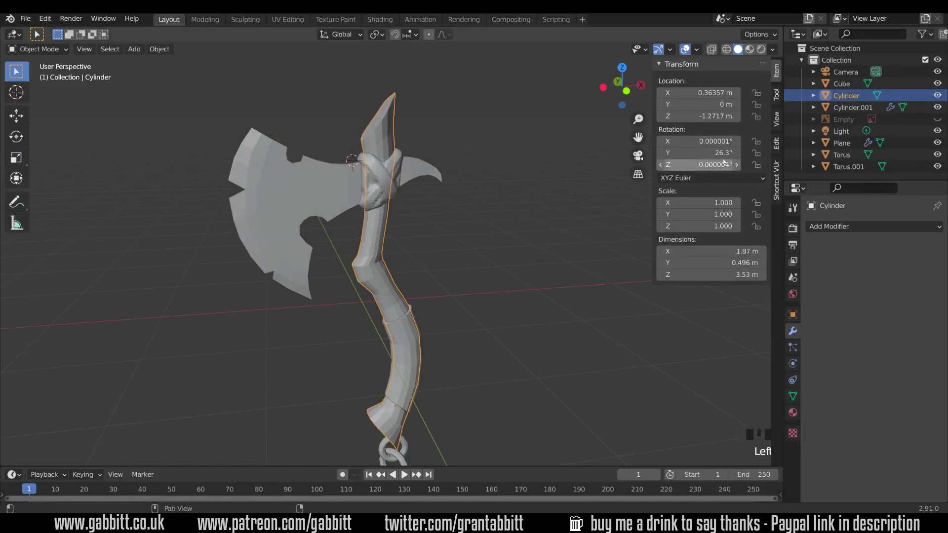
pyautogui.hotkey('ctrl', 'a')
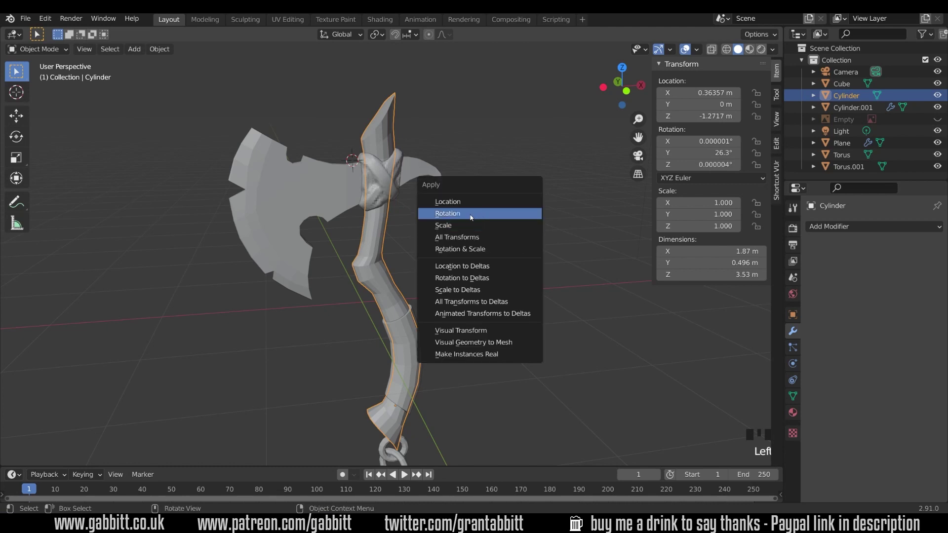
pyautogui.click(471, 217)
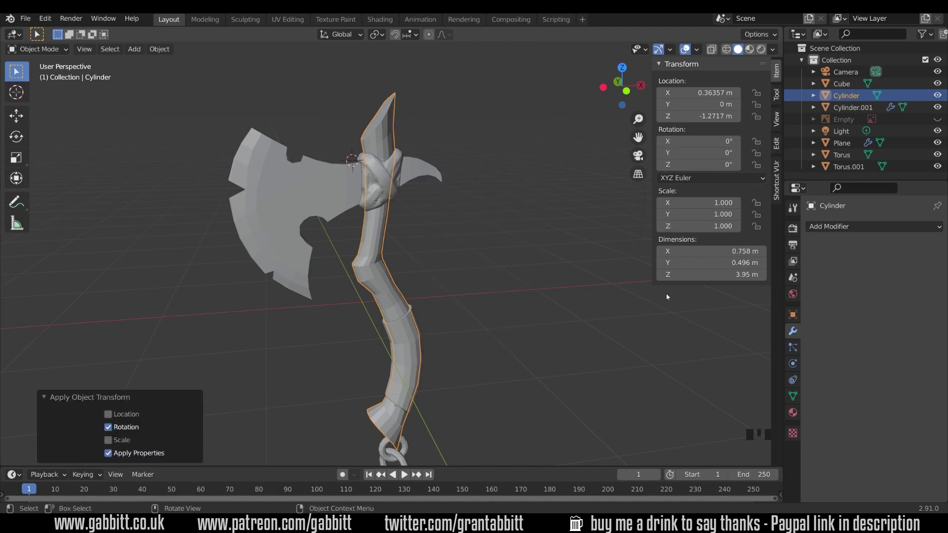
# - In the Sculpting workspace, set the handle's voxel size to about 0.0125 and remesh it
pyautogui.click(245, 19)
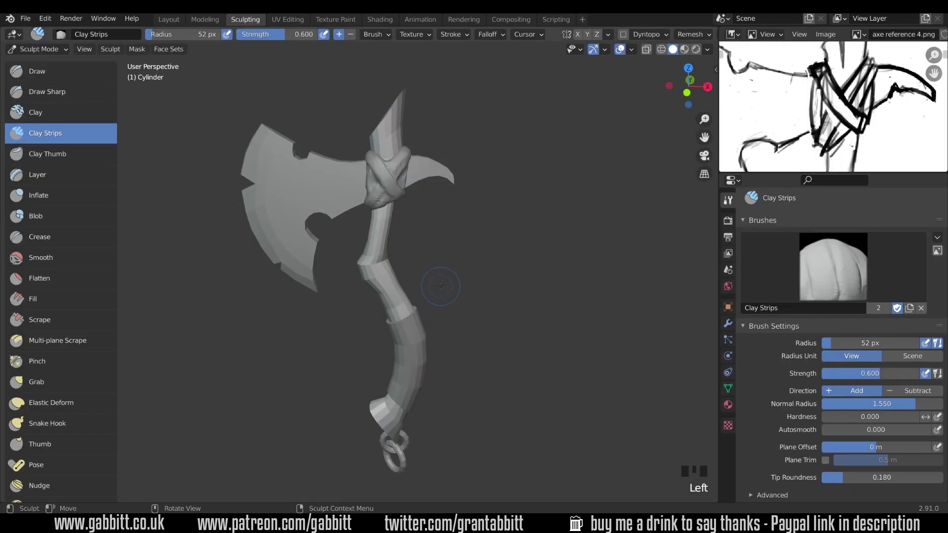
pyautogui.hotkey('shift', 'r')
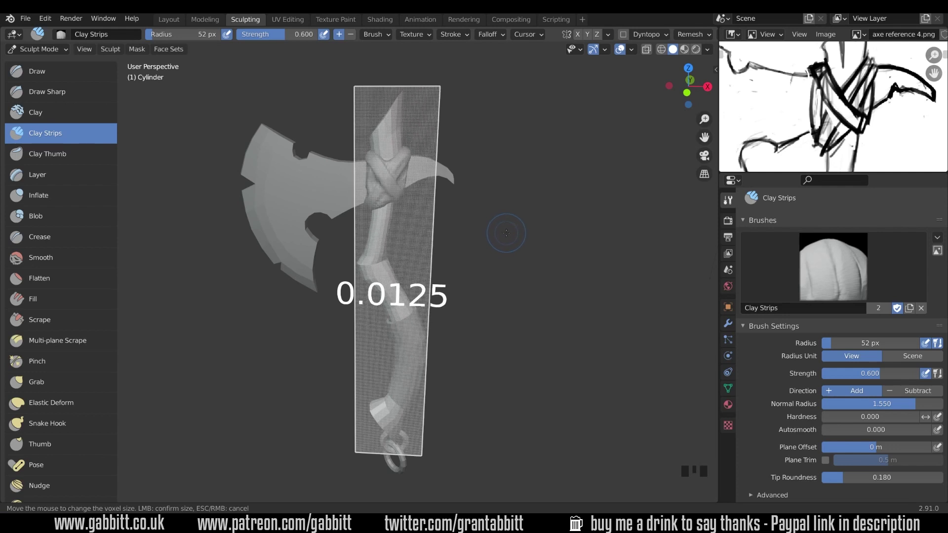
pyautogui.click(503, 229)
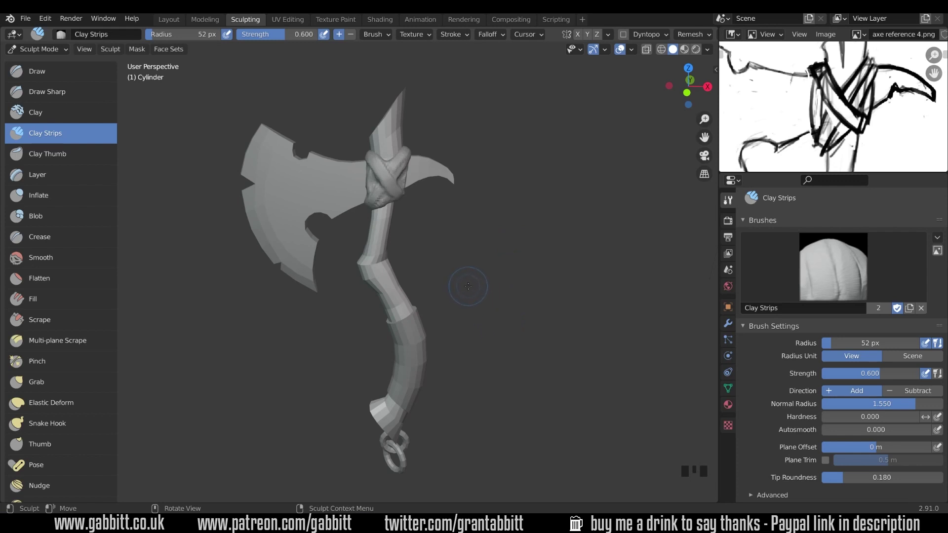
pyautogui.hotkey('ctrl', 'r')
# - Set the brush radius to 132 px and smooth the faceted surface of the handle from the top spike down to the bend
pyautogui.moveTo(468, 286); pyautogui.dragTo(424, 248, button='middle')
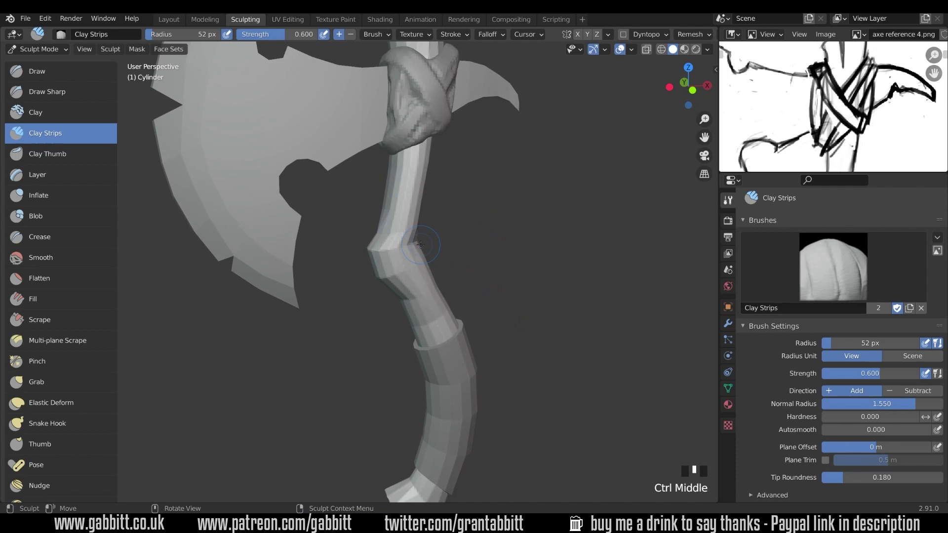
pyautogui.press('f')
pyautogui.click(467, 209)
pyautogui.moveTo(467, 209); pyautogui.dragTo(458, 347, button='middle')
pyautogui.keyDown('shift'); pyautogui.moveTo(437, 61); pyautogui.dragTo(384, 185); pyautogui.keyUp('shift')
pyautogui.moveTo(384, 185)
pyautogui.keyDown('shift'); pyautogui.mouseDown()
pyautogui.moveTo(375, 161)
pyautogui.moveTo(395, 113)
pyautogui.mouseUp(); pyautogui.keyUp('shift')
pyautogui.moveTo(394, 112)
pyautogui.keyDown('shift'); pyautogui.mouseDown()
pyautogui.moveTo(441, 65)
pyautogui.moveTo(414, 196)
pyautogui.mouseUp(); pyautogui.keyUp('shift')
pyautogui.keyDown('shift'); pyautogui.moveTo(414, 196); pyautogui.dragTo(379, 399); pyautogui.keyUp('shift')
pyautogui.keyDown('shift'); pyautogui.click(387, 236); pyautogui.keyUp('shift')
pyautogui.keyDown('shift'); pyautogui.click(415, 267); pyautogui.keyUp('shift')
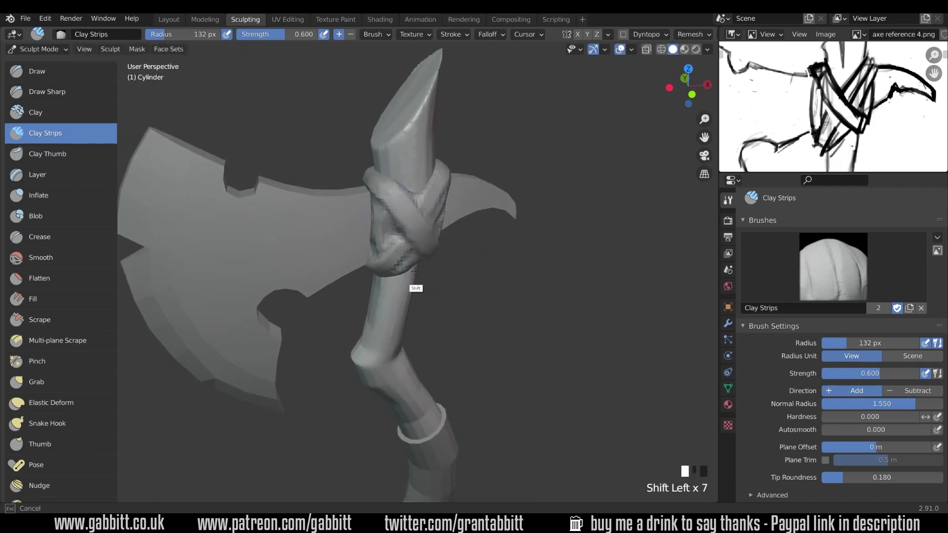
pyautogui.keyDown('shift'); pyautogui.click(404, 346); pyautogui.keyUp('shift')
# - Try a smoothing stroke on the handle seen from its narrow side, and undo the latest smoothing strokes
pyautogui.moveTo(414, 362)
pyautogui.mouseDown(button='middle')
pyautogui.moveTo(351, 324)
pyautogui.moveTo(374, 296)
pyautogui.mouseUp(button='middle')
pyautogui.keyDown('shift'); pyautogui.click(350, 324); pyautogui.keyUp('shift')
pyautogui.hotkey('ctrl', 'z')
pyautogui.hotkey('ctrl', 'z')
pyautogui.hotkey('ctrl', 'z')
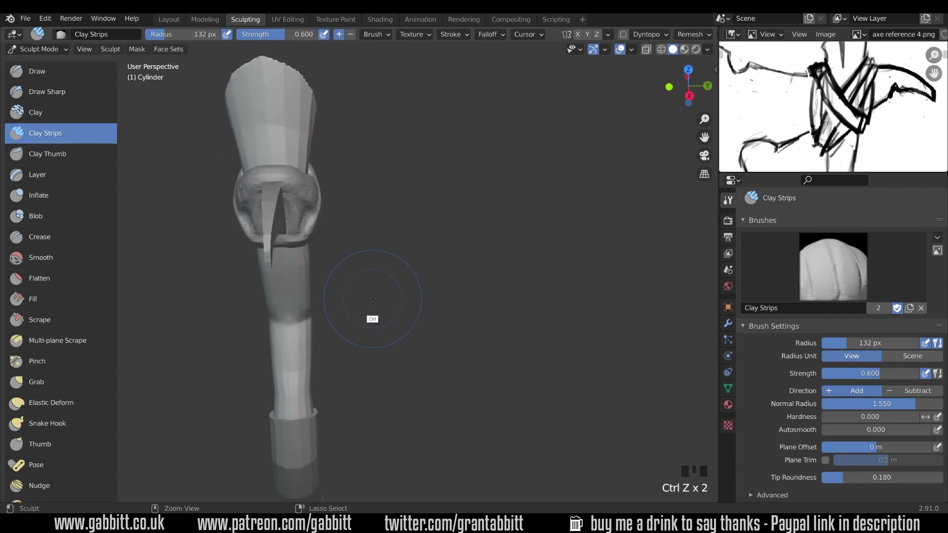
# - Enable Y-axis mirror symmetry and smooth the handle from the top spike down to the grip collar
pyautogui.click(588, 35)
pyautogui.moveTo(484, 376); pyautogui.dragTo(467, 187, button='middle')
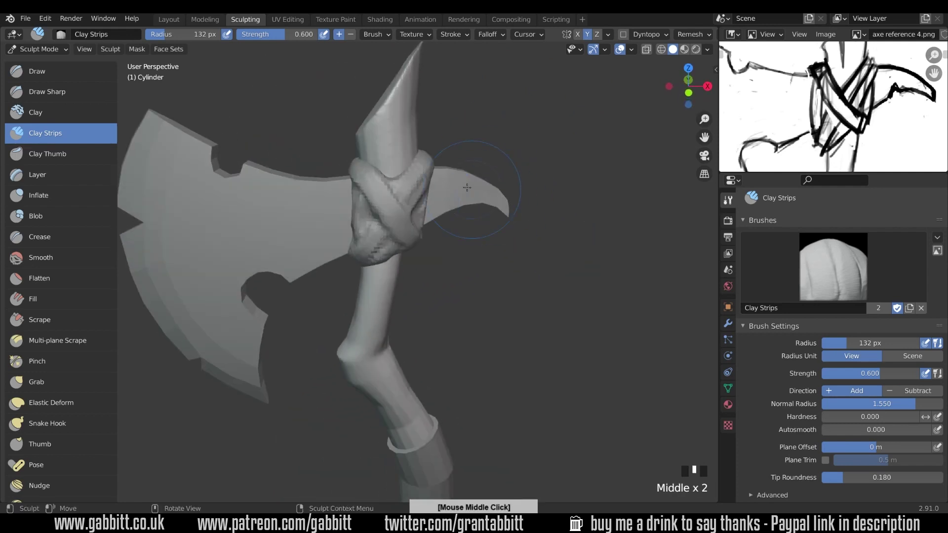
pyautogui.keyDown('shift'); pyautogui.moveTo(421, 101); pyautogui.dragTo(353, 230); pyautogui.keyUp('shift')
pyautogui.moveTo(414, 66)
pyautogui.keyDown('shift'); pyautogui.mouseDown()
pyautogui.moveTo(379, 241)
pyautogui.moveTo(377, 436)
pyautogui.mouseUp(); pyautogui.keyUp('shift')
pyautogui.keyDown('shift'); pyautogui.moveTo(377, 437); pyautogui.dragTo(417, 454); pyautogui.keyUp('shift')
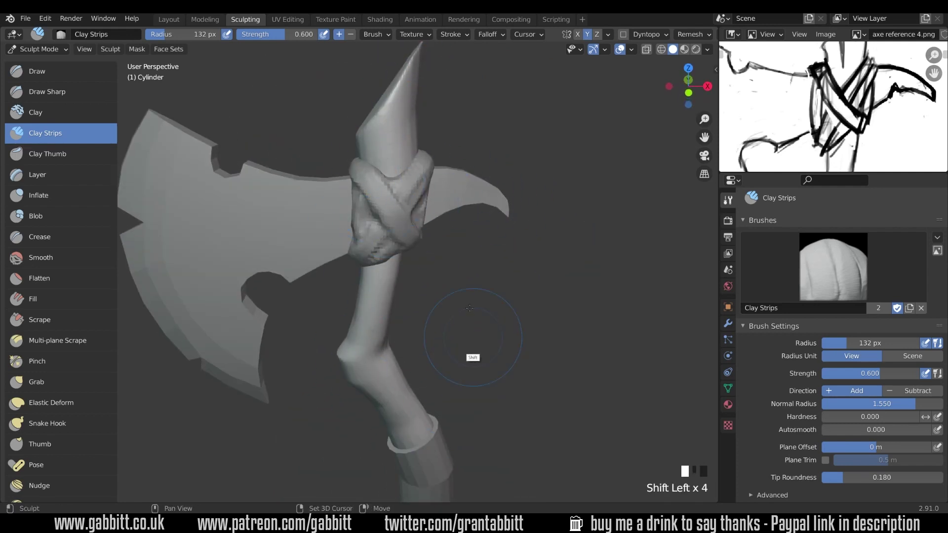
# - Smooth the handle's top spike above the binding, working from the front and from the narrow side
pyautogui.keyDown('shift'); pyautogui.moveTo(470, 308); pyautogui.dragTo(465, 113, button='middle'); pyautogui.keyUp('shift')
pyautogui.moveTo(434, 390); pyautogui.dragTo(403, 321, button='middle')
pyautogui.keyDown('shift'); pyautogui.moveTo(394, 197); pyautogui.dragTo(395, 277, button='middle'); pyautogui.keyUp('shift')
pyautogui.keyDown('shift'); pyautogui.moveTo(373, 81); pyautogui.dragTo(381, 109); pyautogui.keyUp('shift')
pyautogui.keyDown('shift'); pyautogui.moveTo(381, 109); pyautogui.dragTo(365, 271, button='middle'); pyautogui.keyUp('shift')
pyautogui.moveTo(257, 237); pyautogui.dragTo(341, 213, button='middle')
pyautogui.keyDown('shift'); pyautogui.moveTo(331, 183); pyautogui.dragTo(317, 203); pyautogui.keyUp('shift')
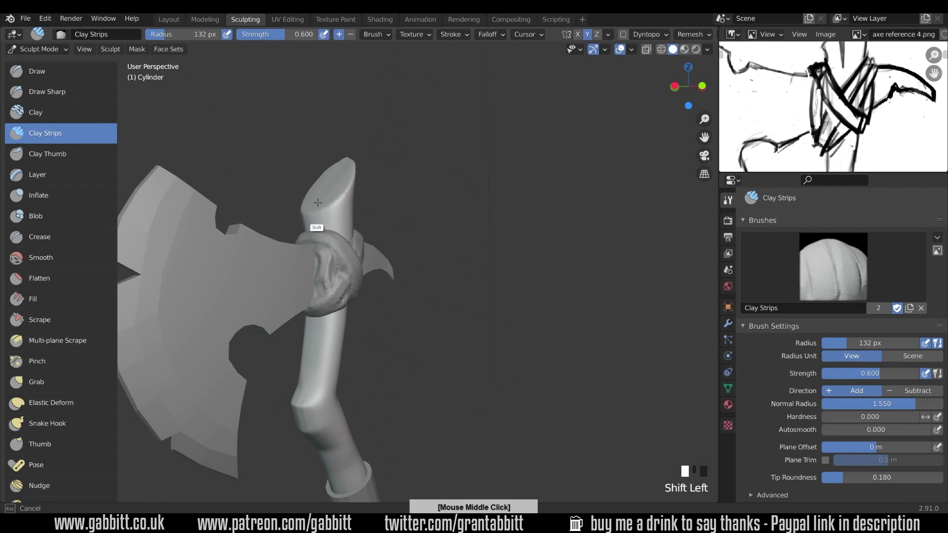
# - Use the Grab brush with a 68 px radius to reshape the protruding knob at the handle's bend
pyautogui.keyDown('shift'); pyautogui.moveTo(317, 203); pyautogui.dragTo(357, 287, button='middle'); pyautogui.keyUp('shift')
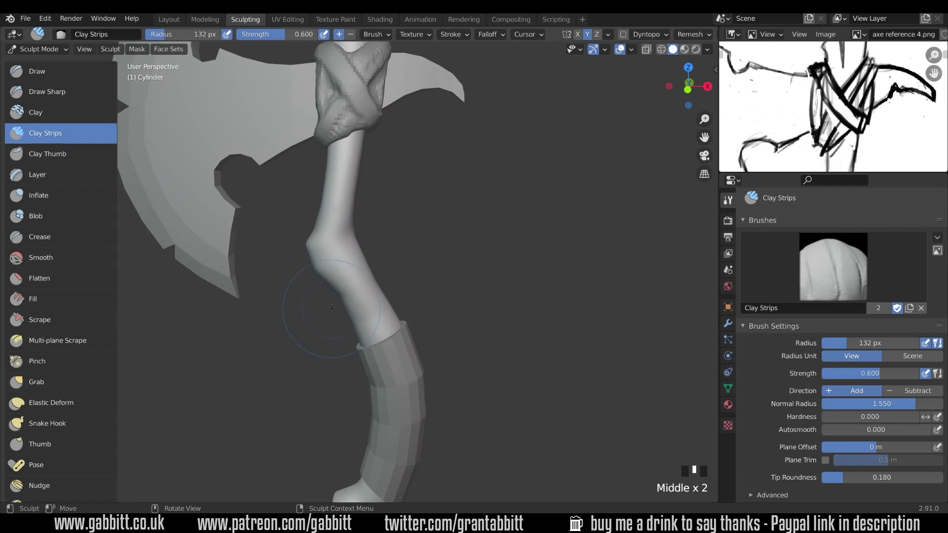
pyautogui.moveTo(332, 308)
pyautogui.mouseDown(button='middle')
pyautogui.moveTo(320, 296)
pyautogui.moveTo(364, 280)
pyautogui.moveTo(363, 247)
pyautogui.mouseUp(button='middle')
pyautogui.click(36, 382)
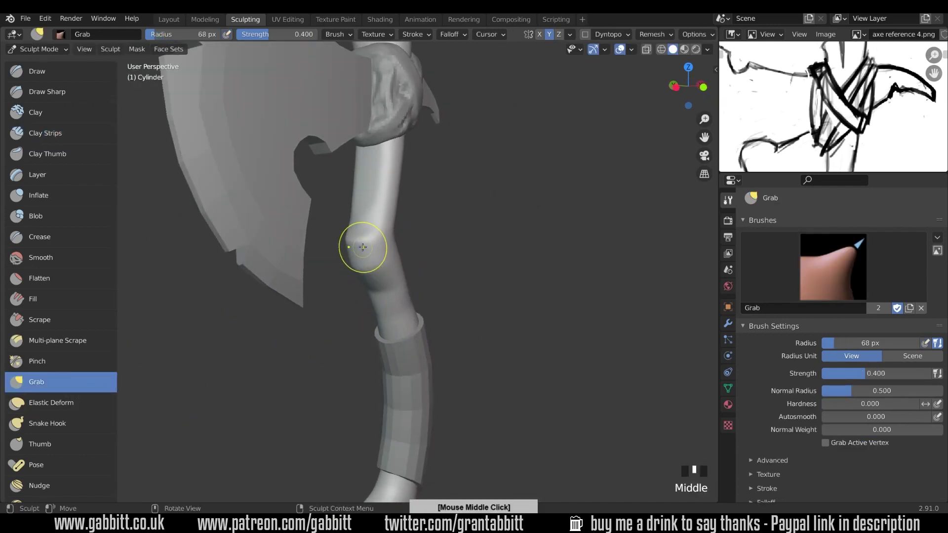
pyautogui.moveTo(363, 247); pyautogui.dragTo(368, 255)
pyautogui.moveTo(364, 255); pyautogui.dragTo(363, 265)
pyautogui.moveTo(366, 263)
pyautogui.mouseDown()
pyautogui.moveTo(373, 259)
pyautogui.moveTo(363, 246)
pyautogui.mouseUp()
pyautogui.moveTo(364, 244); pyautogui.dragTo(365, 241)
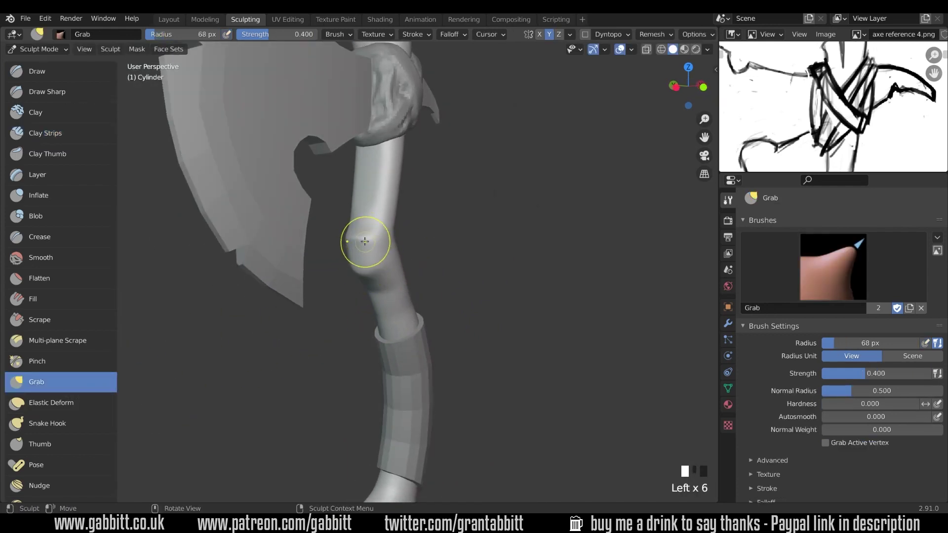
# - Refine the outline of the handle's bend with small Grab strokes from the narrow side and from other angles
pyautogui.moveTo(365, 241); pyautogui.dragTo(401, 232, button='middle')
pyautogui.doubleClick(399, 232)
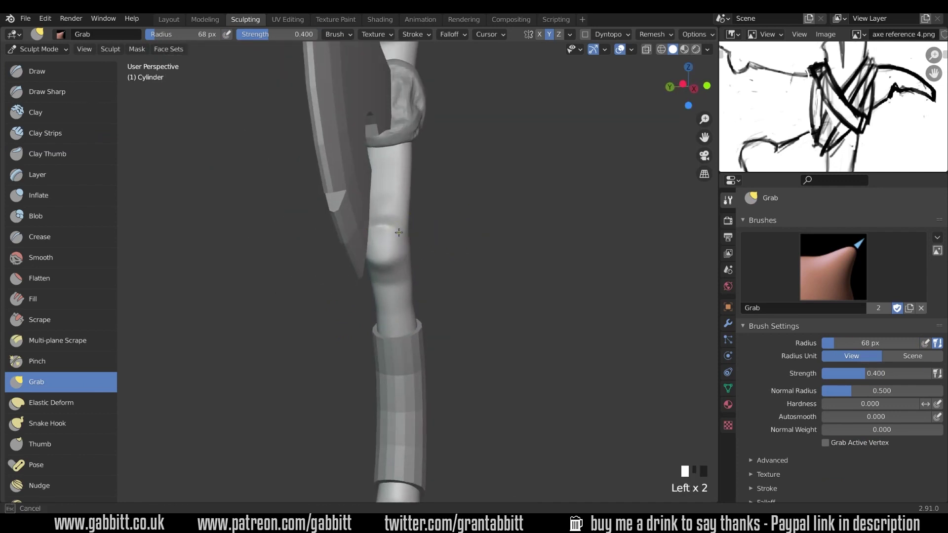
pyautogui.moveTo(398, 232); pyautogui.dragTo(408, 235)
pyautogui.moveTo(425, 241)
pyautogui.mouseDown(button='middle')
pyautogui.moveTo(368, 257)
pyautogui.moveTo(336, 288)
pyautogui.mouseUp(button='middle')
pyautogui.moveTo(330, 283); pyautogui.dragTo(326, 277)
pyautogui.moveTo(324, 272); pyautogui.dragTo(327, 269)
pyautogui.moveTo(331, 271)
pyautogui.mouseDown(button='middle')
pyautogui.moveTo(353, 281)
pyautogui.moveTo(370, 247)
pyautogui.moveTo(423, 237)
pyautogui.moveTo(387, 258)
pyautogui.mouseUp(button='middle')
pyautogui.doubleClick(370, 247)
pyautogui.click(368, 247)
# - Smooth the handle between the bend and the grip collar
pyautogui.keyDown('shift'); pyautogui.click(375, 300); pyautogui.keyUp('shift')
pyautogui.moveTo(374, 300); pyautogui.dragTo(385, 265, button='middle')
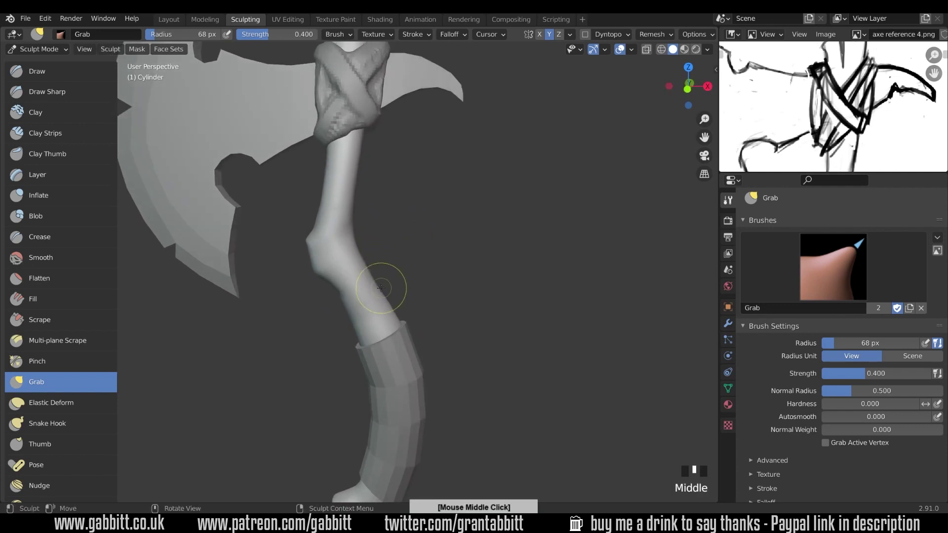
pyautogui.keyDown('shift'); pyautogui.click(393, 357); pyautogui.keyUp('shift')
pyautogui.keyDown('shift'); pyautogui.click(393, 357); pyautogui.keyUp('shift')
pyautogui.keyDown('shift'); pyautogui.click(401, 384); pyautogui.keyUp('shift')
pyautogui.keyDown('shift'); pyautogui.click(402, 384); pyautogui.keyUp('shift')
pyautogui.moveTo(402, 384); pyautogui.dragTo(438, 267, button='middle')
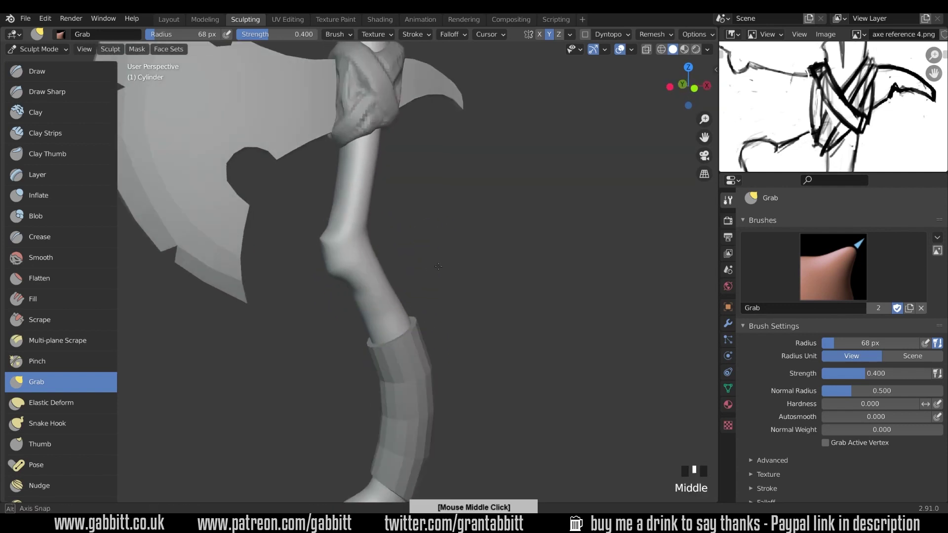
pyautogui.keyDown('shift'); pyautogui.click(370, 292); pyautogui.keyUp('shift')
pyautogui.keyDown('shift'); pyautogui.click(370, 292); pyautogui.keyUp('shift')
# - Set the Grab brush radius to 104 px and nudge the edge of the shaft just below the axe-head binding
pyautogui.moveTo(370, 292); pyautogui.dragTo(444, 224, button='middle')
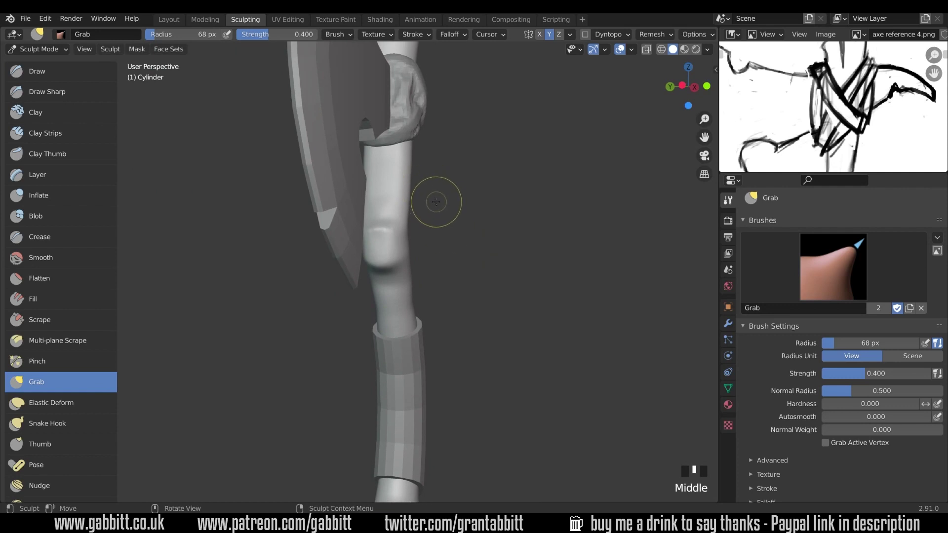
pyautogui.press('f')
pyautogui.click(449, 205)
pyautogui.moveTo(417, 176); pyautogui.dragTo(413, 168)
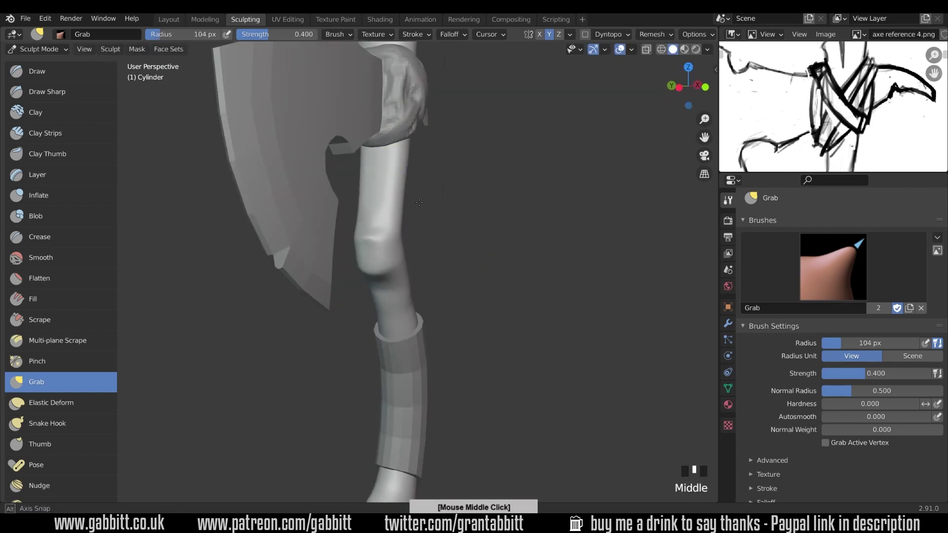
pyautogui.moveTo(419, 202); pyautogui.dragTo(414, 208, button='middle')
# - Remesh the reshaped handle at its current voxel size
pyautogui.scroll(-4, 496, 150)
pyautogui.moveTo(459, 232); pyautogui.dragTo(425, 375, button='middle')
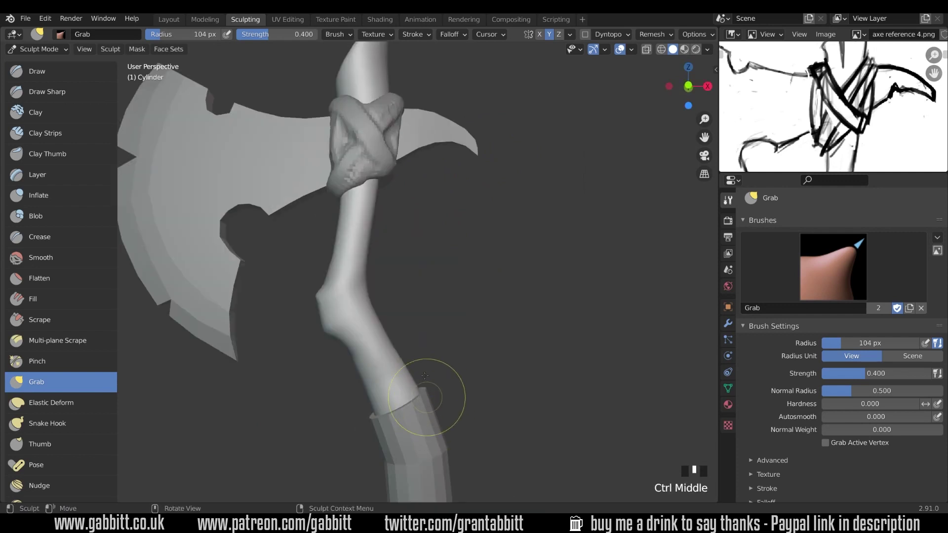
pyautogui.hotkey('ctrl', 'r')
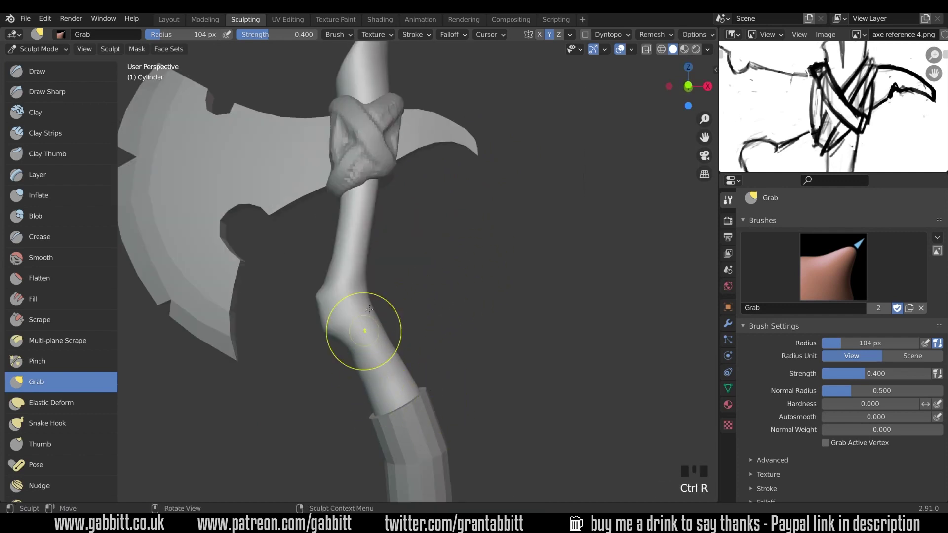
# - Switch to the Draw Sharp brush and set its radius to 18 px
pyautogui.click(47, 92)
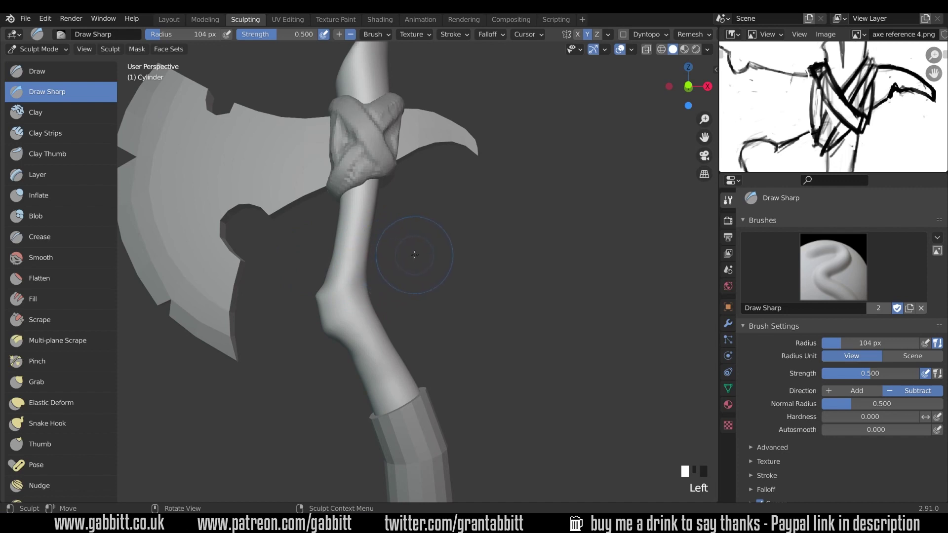
pyautogui.press('f')
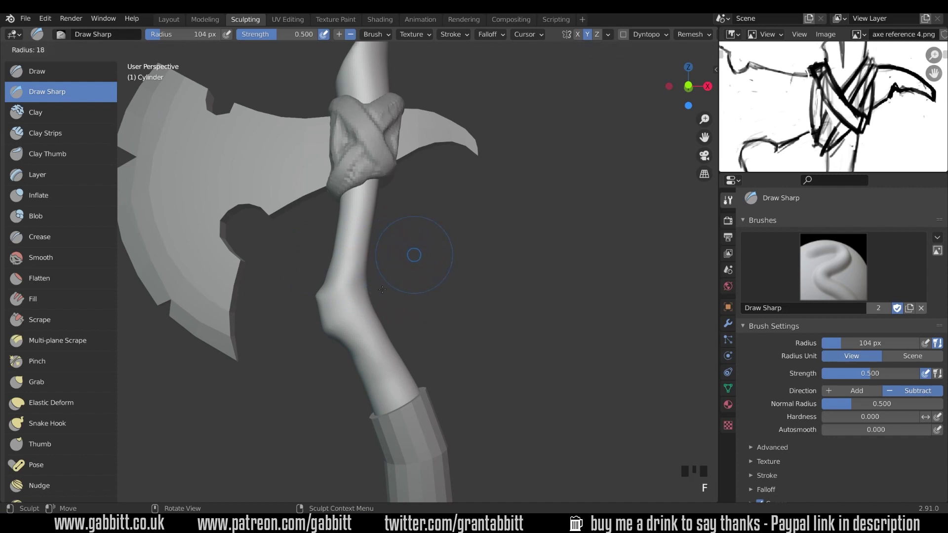
pyautogui.click(382, 293)
# - Try cutting a groove along the handle just above the grip collar, and undo the strokes
pyautogui.moveTo(387, 374); pyautogui.dragTo(415, 447)
pyautogui.moveTo(385, 367); pyautogui.dragTo(423, 470)
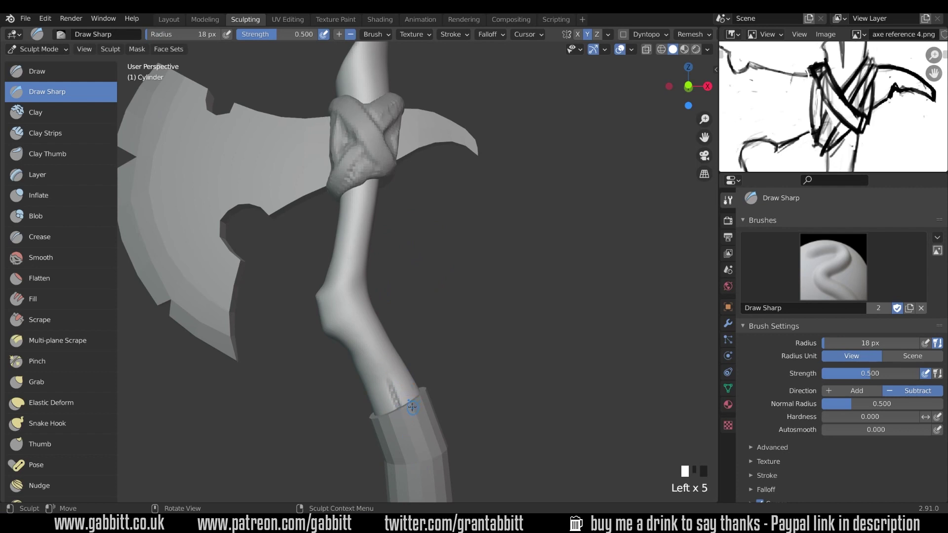
pyautogui.keyDown('ctrl'); pyautogui.moveTo(408, 405); pyautogui.dragTo(442, 284, button='middle'); pyautogui.keyUp('ctrl')
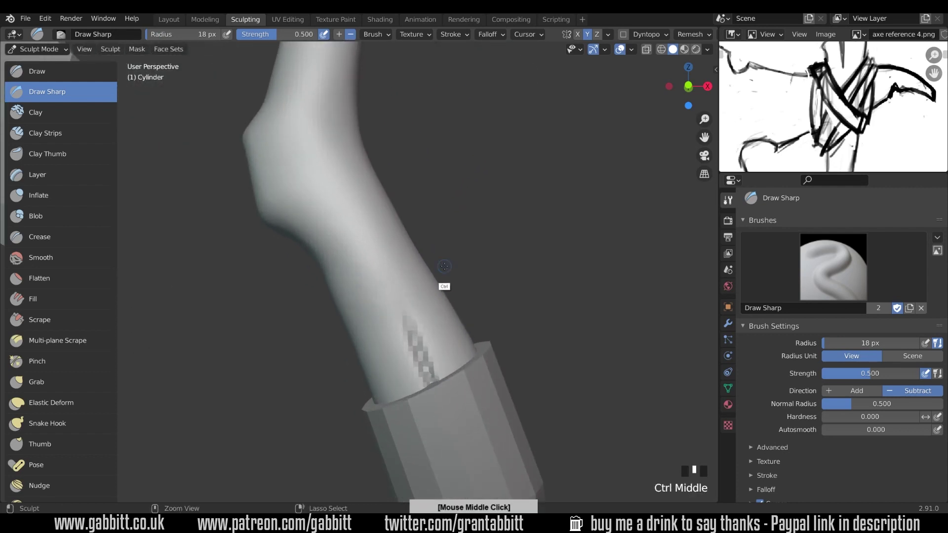
pyautogui.hotkey('ctrl', 'z')
pyautogui.hotkey('ctrl', 'z')
pyautogui.hotkey('ctrl', 'z')
pyautogui.hotkey('ctrl', 'z')
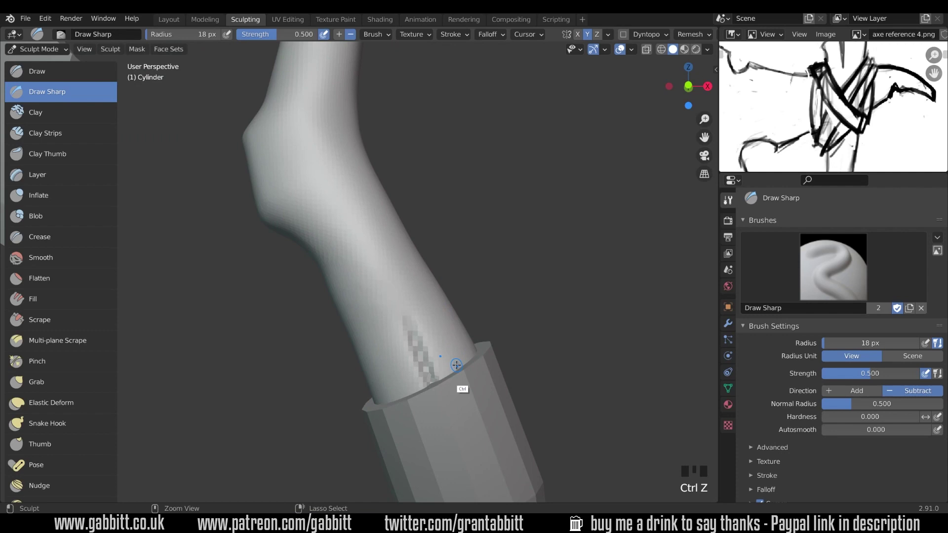
# - Reduce the handle's voxel size to about 0.0088 and remesh it
pyautogui.hotkey('shift', 'r')
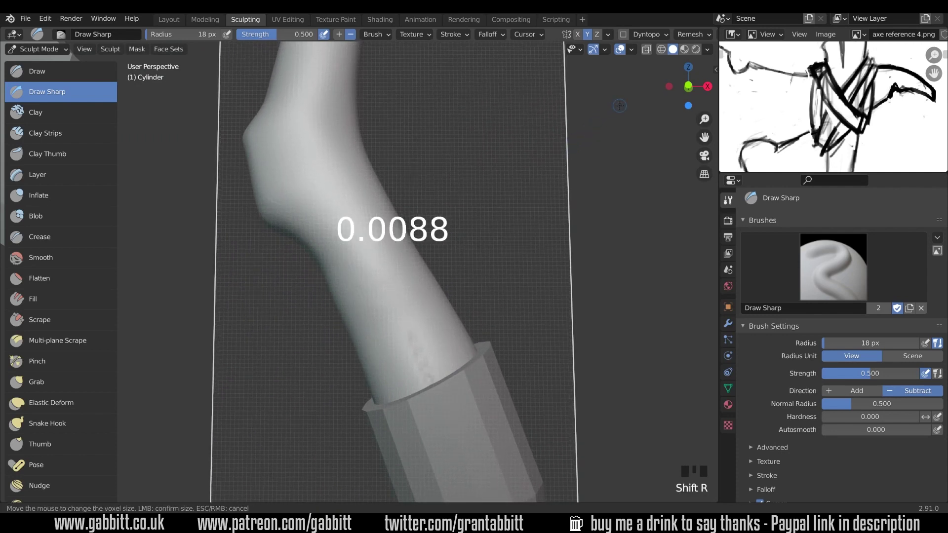
pyautogui.hotkey('ctrl', 'z')
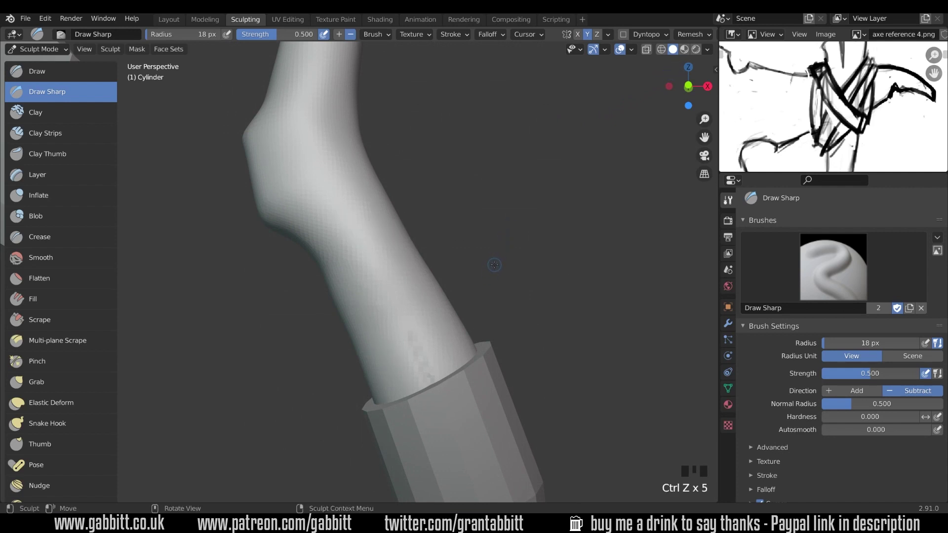
pyautogui.hotkey('ctrl', 'r')
# - Try a Draw Sharp groove running up the handle from the grip collar on the remeshed surface
pyautogui.moveTo(446, 412); pyautogui.dragTo(392, 273)
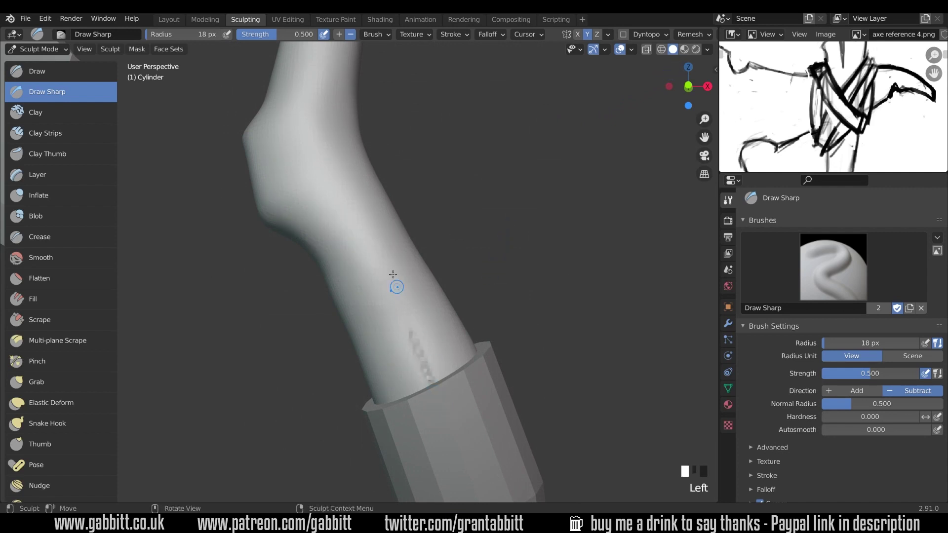
pyautogui.moveTo(450, 436); pyautogui.dragTo(447, 429)
pyautogui.moveTo(448, 429); pyautogui.dragTo(430, 290, button='middle')
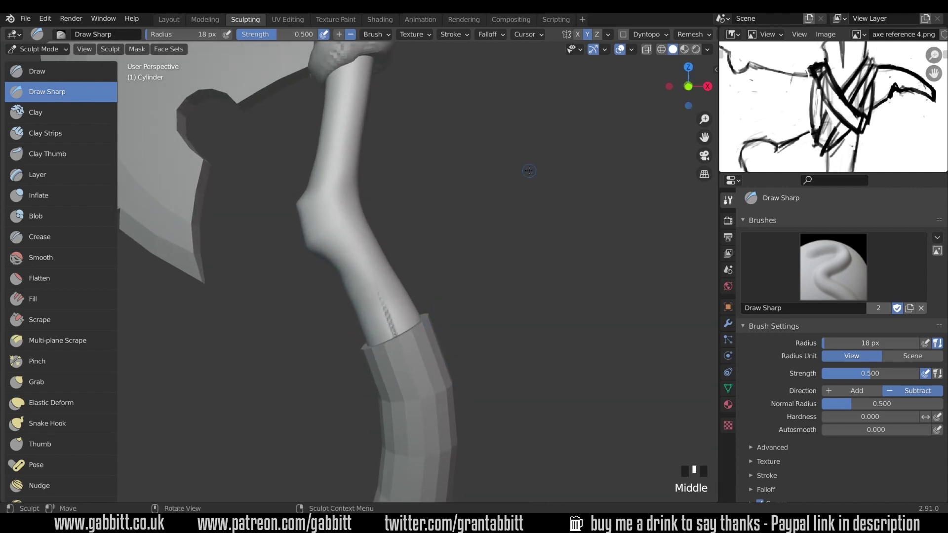
# - Turn on the Statistics viewport overlay and undo the latest groove strokes on the handle
pyautogui.click(632, 50)
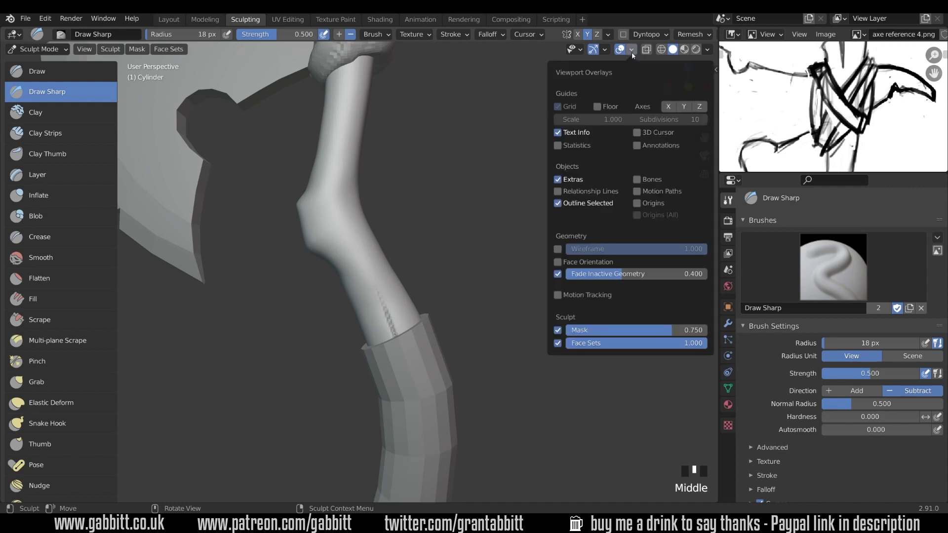
pyautogui.click(557, 145)
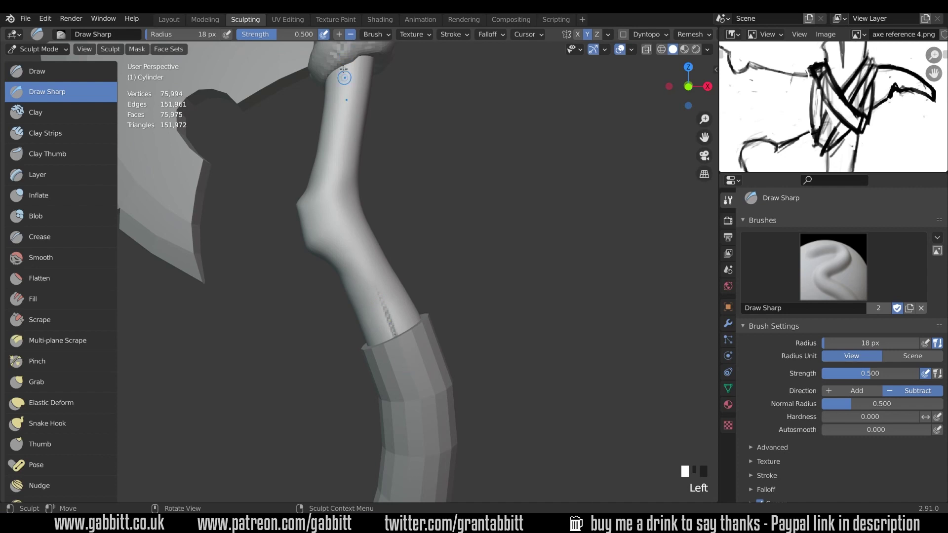
pyautogui.hotkey('ctrl', 'z')
pyautogui.hotkey('ctrl', 'z')
pyautogui.hotkey('ctrl', 'z')
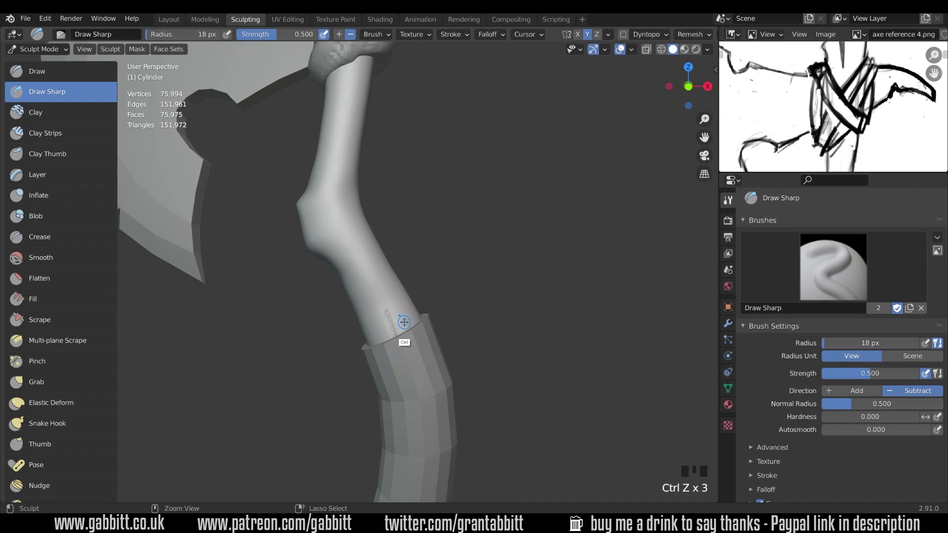
pyautogui.hotkey('ctrl', 'z')
# - Lower the handle's voxel size to about 0.0051
pyautogui.hotkey('shift', 'r')
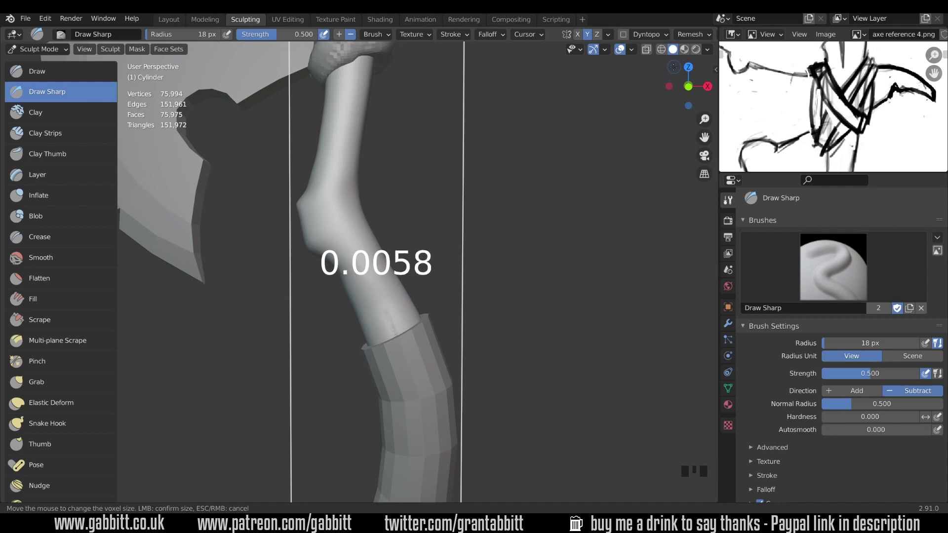
pyautogui.click(728, 30)
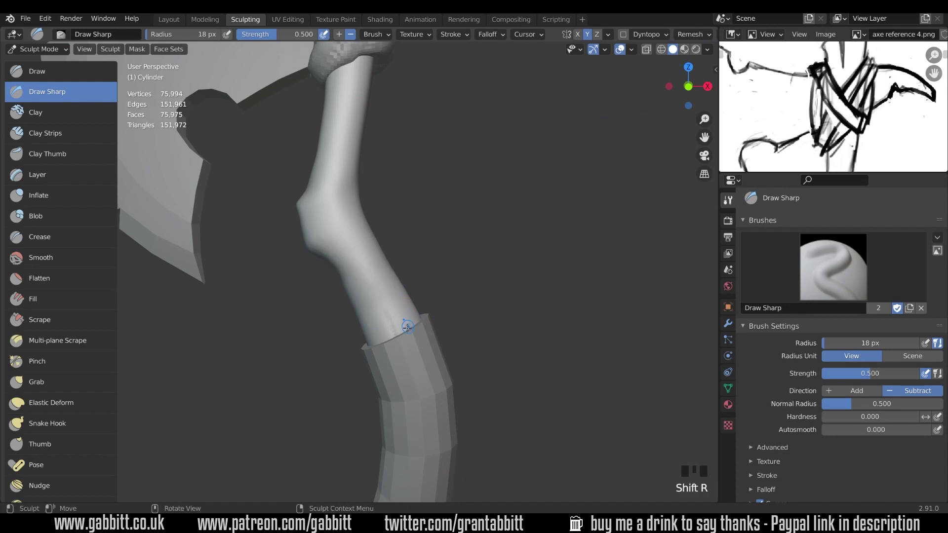
# - Try several groove strokes above the grip collar before remeshing, and undo them all
pyautogui.moveTo(378, 285); pyautogui.dragTo(399, 338)
pyautogui.moveTo(380, 291)
pyautogui.mouseDown()
pyautogui.moveTo(413, 374)
pyautogui.moveTo(399, 338)
pyautogui.mouseUp()
pyautogui.moveTo(376, 274); pyautogui.dragTo(398, 335)
pyautogui.hotkey('ctrl', 'z')
pyautogui.hotkey('ctrl', 'z')
pyautogui.hotkey('ctrl', 'z')
pyautogui.hotkey('ctrl', 'z')
pyautogui.hotkey('ctrl', 'z')
pyautogui.hotkey('ctrl', 'z')
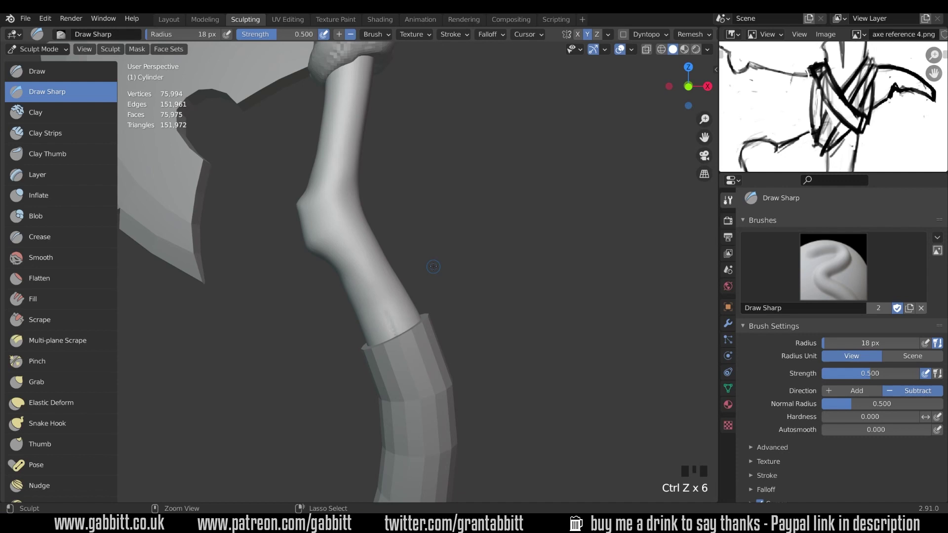
# - Remesh the handle at the lowered voxel size and cut a short groove just above the grip collar
pyautogui.hotkey('ctrl', 'r')
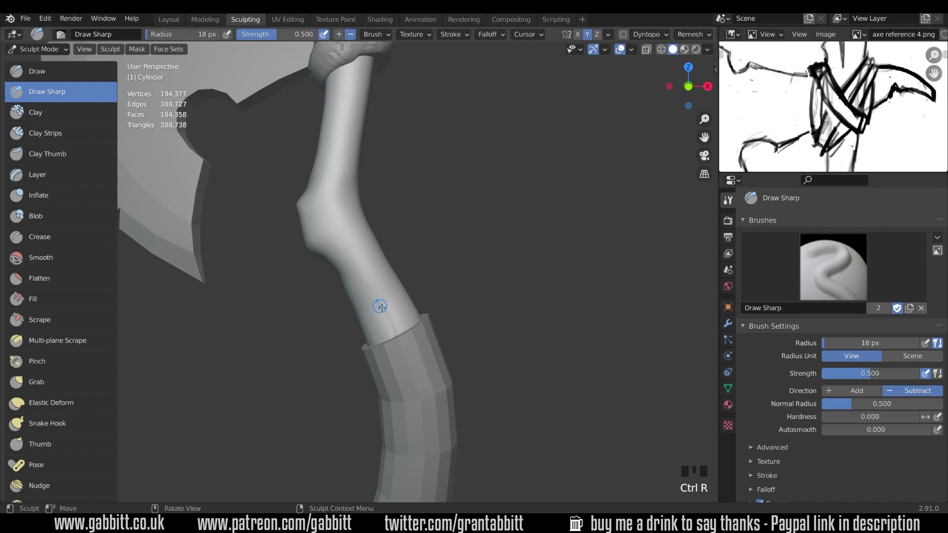
pyautogui.moveTo(396, 301); pyautogui.dragTo(382, 337)
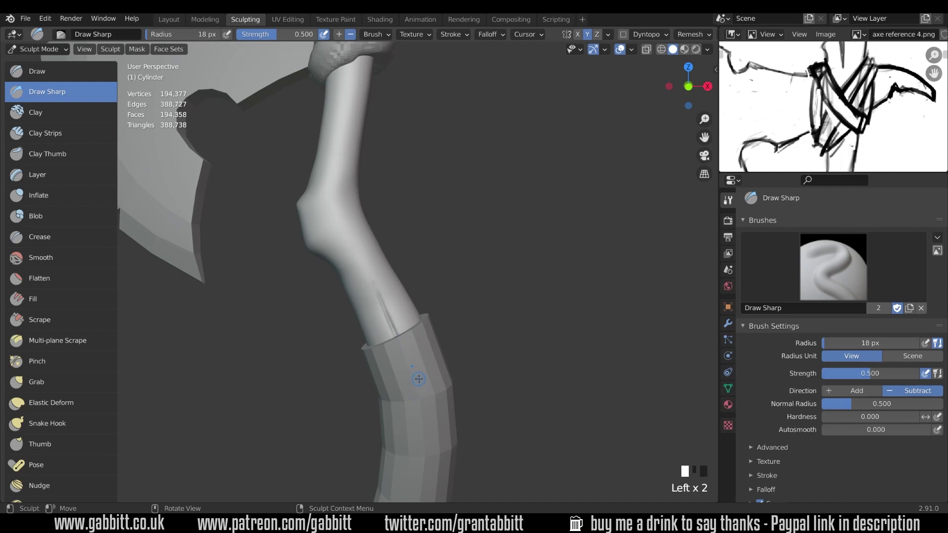
# - Set the handle's voxel size to 0.003064 m in the remesh settings and remesh it
pyautogui.keyDown('ctrl'); pyautogui.moveTo(422, 352); pyautogui.dragTo(427, 395, button='middle'); pyautogui.keyUp('ctrl')
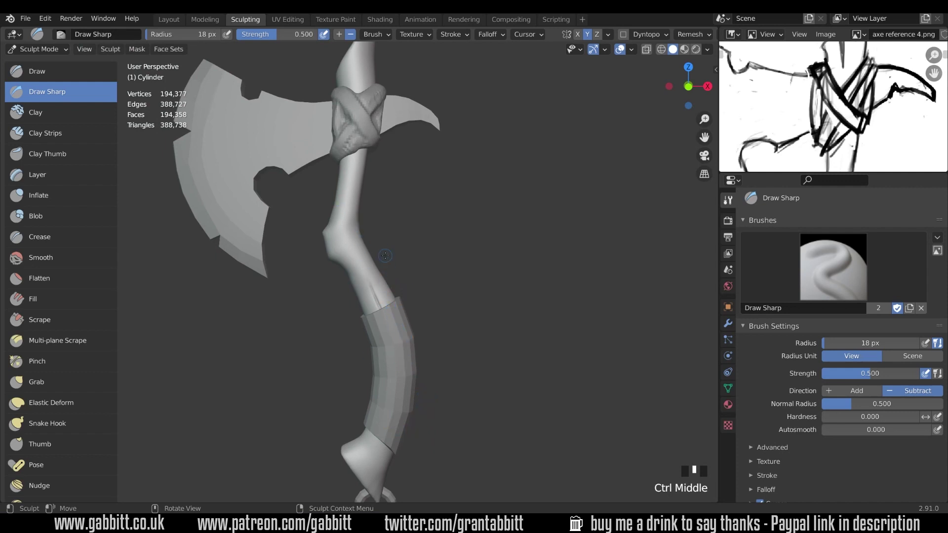
pyautogui.keyDown('ctrl'); pyautogui.moveTo(385, 255); pyautogui.dragTo(453, 317, button='middle'); pyautogui.keyUp('ctrl')
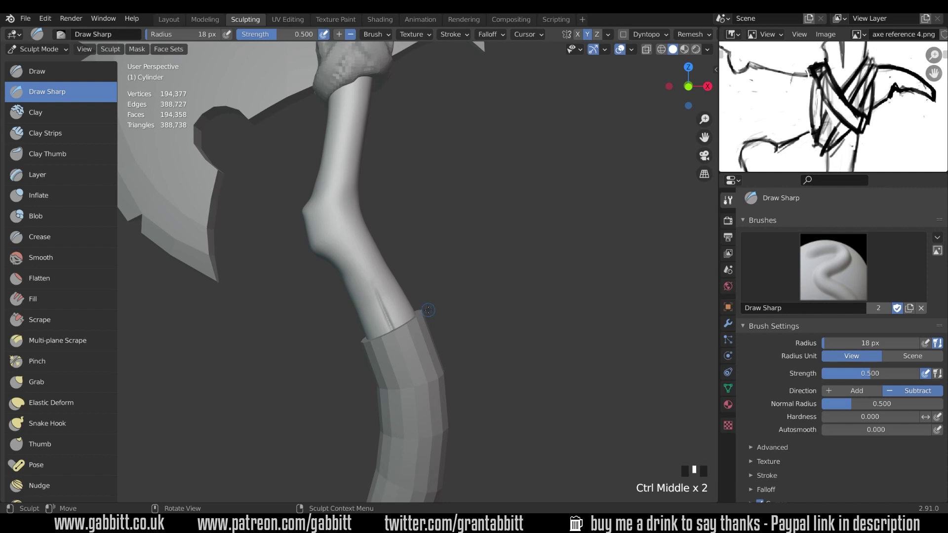
pyautogui.click(693, 34)
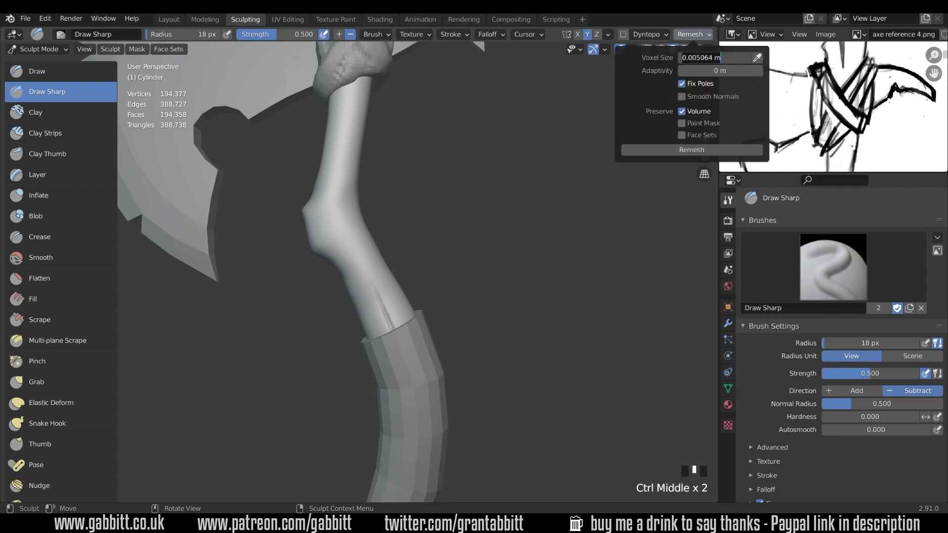
pyautogui.doubleClick(700, 57)
pyautogui.hotkey('ctrl', 'z')
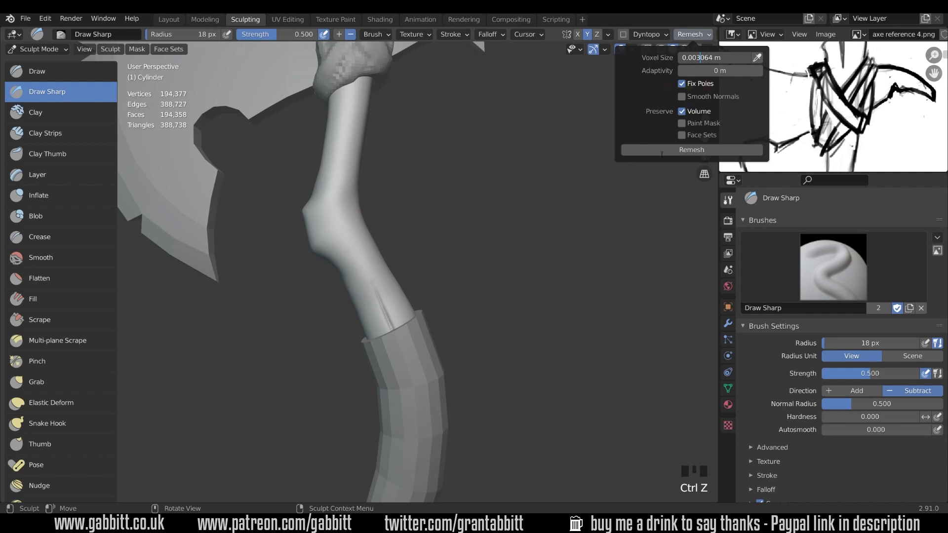
pyautogui.click(662, 154)
pyautogui.click(684, 151)
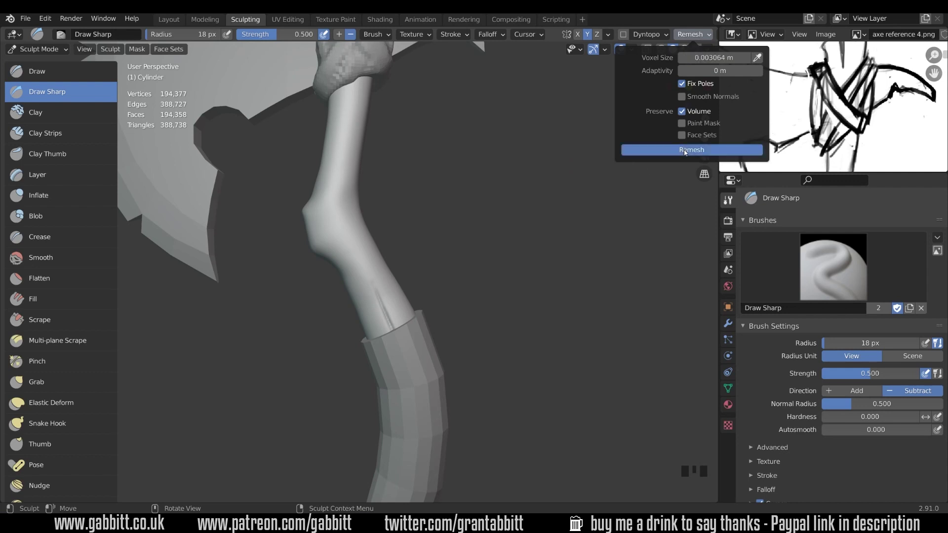
# - Extend the groove above the grip collar up towards the knot and deepen it with a 29 px Draw Sharp brush
pyautogui.moveTo(505, 291); pyautogui.dragTo(520, 293, button='middle')
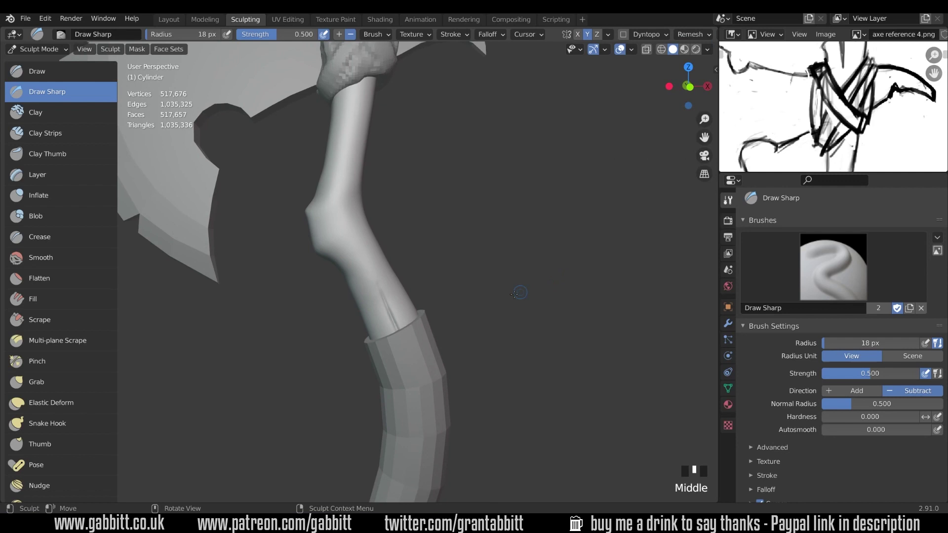
pyautogui.keyDown('ctrl'); pyautogui.moveTo(423, 364); pyautogui.dragTo(408, 290, button='middle'); pyautogui.keyUp('ctrl')
pyautogui.keyDown('ctrl'); pyautogui.moveTo(419, 380); pyautogui.dragTo(402, 332, button='middle'); pyautogui.keyUp('ctrl')
pyautogui.moveTo(422, 396); pyautogui.dragTo(369, 278)
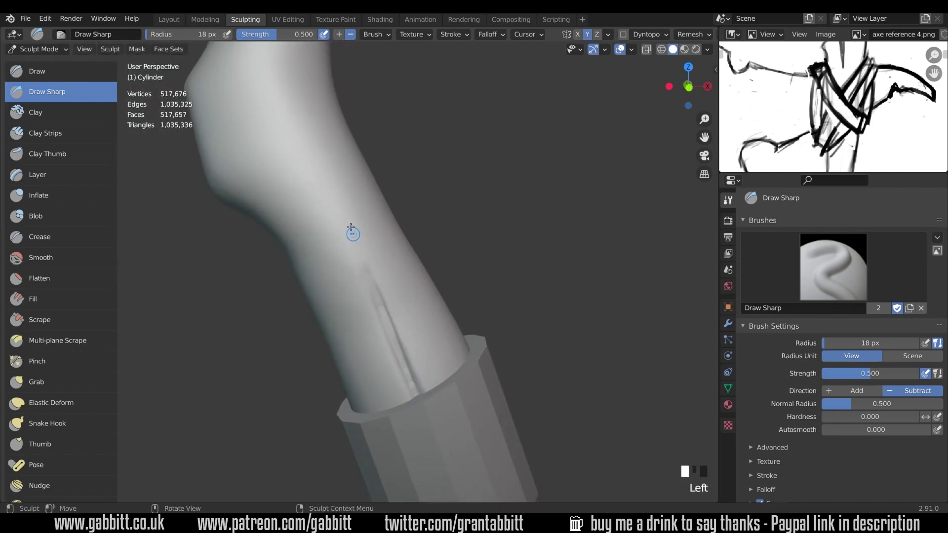
pyautogui.press('f')
pyautogui.moveTo(420, 395)
pyautogui.mouseDown()
pyautogui.moveTo(367, 269)
pyautogui.moveTo(383, 328)
pyautogui.mouseUp()
pyautogui.moveTo(337, 202); pyautogui.dragTo(371, 274)
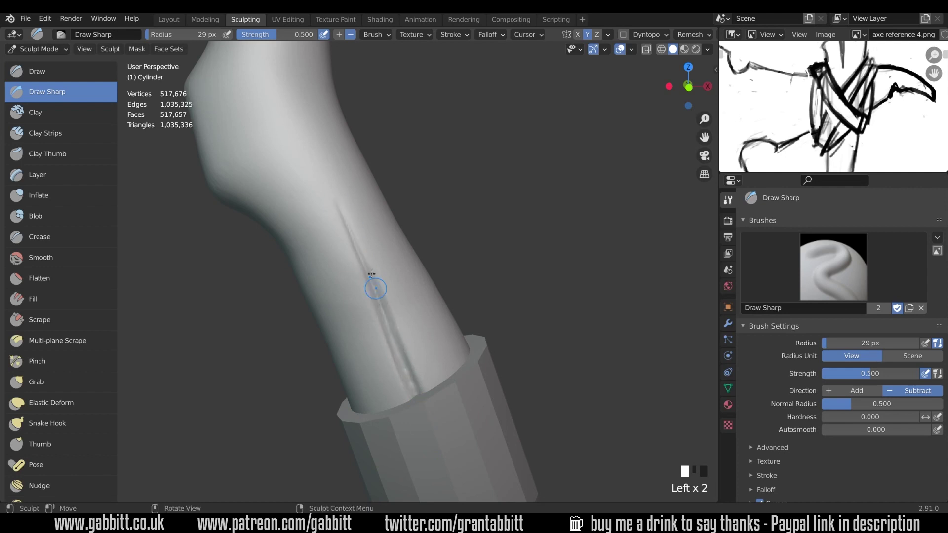
pyautogui.moveTo(371, 274)
pyautogui.mouseDown(button='middle')
pyautogui.moveTo(475, 296)
pyautogui.moveTo(463, 382)
pyautogui.mouseUp(button='middle')
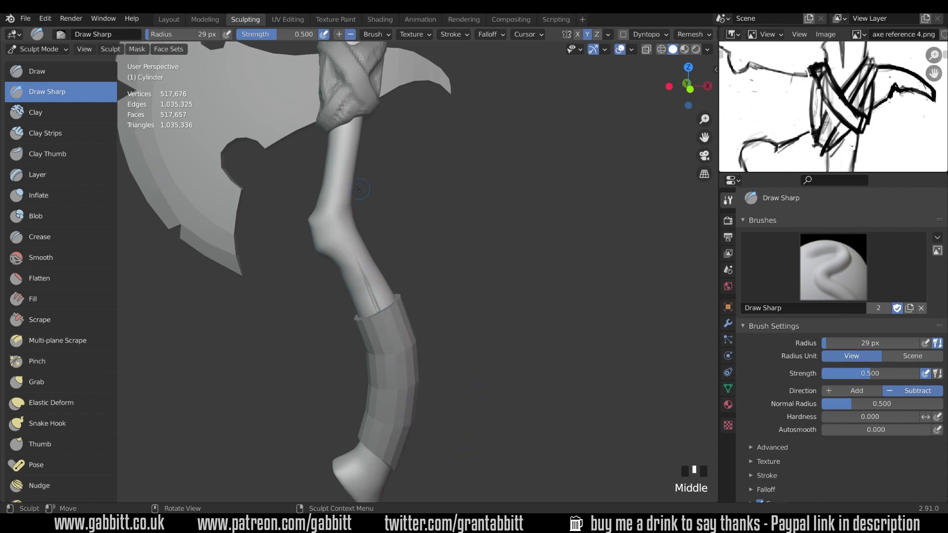
# - Carve a deep vertical groove down the upper shaft, starting just below the binding
pyautogui.keyDown('shift'); pyautogui.moveTo(359, 188); pyautogui.dragTo(383, 244, button='middle'); pyautogui.keyUp('shift')
pyautogui.click(353, 155)
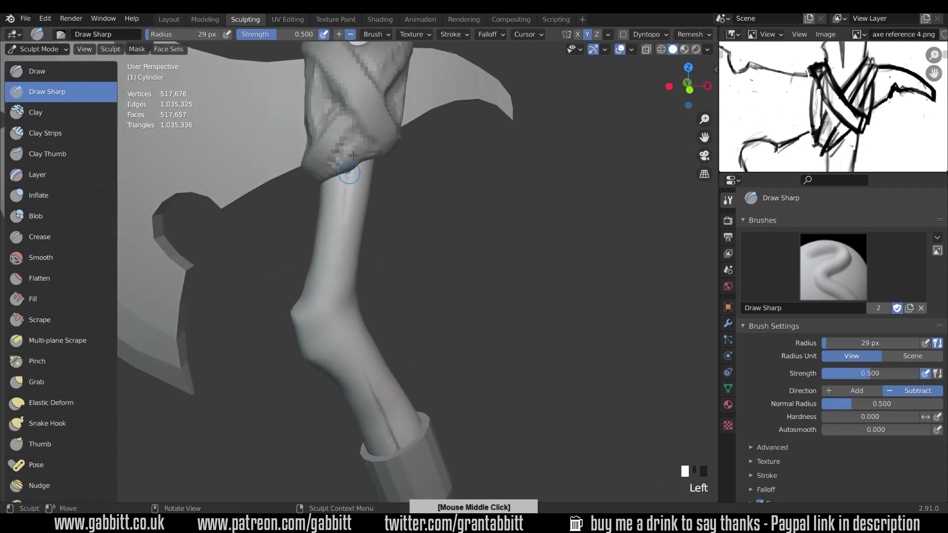
pyautogui.moveTo(351, 161); pyautogui.dragTo(344, 222)
pyautogui.moveTo(351, 162); pyautogui.dragTo(345, 240)
pyautogui.moveTo(352, 163); pyautogui.dragTo(345, 249)
pyautogui.moveTo(350, 171)
pyautogui.mouseDown()
pyautogui.moveTo(342, 261)
pyautogui.moveTo(345, 227)
pyautogui.mouseUp()
pyautogui.moveTo(352, 163); pyautogui.dragTo(345, 230)
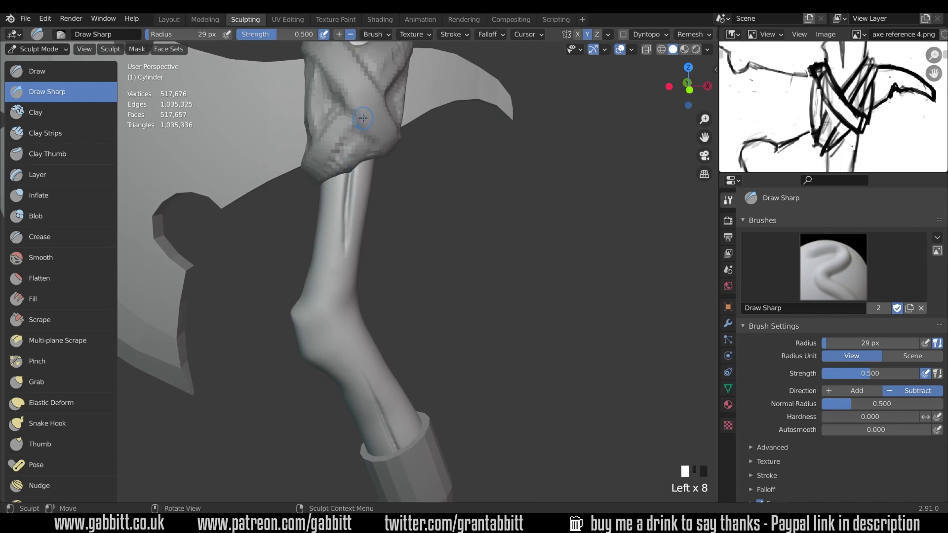
pyautogui.moveTo(363, 118); pyautogui.dragTo(351, 148)
pyautogui.moveTo(354, 141); pyautogui.dragTo(350, 150)
# - Set the brush radius to 18 px and sharpen the groove below the binding with finer strokes
pyautogui.moveTo(349, 197)
pyautogui.keyDown('ctrl'); pyautogui.mouseDown(button='middle')
pyautogui.moveTo(438, 324)
pyautogui.moveTo(438, 296)
pyautogui.moveTo(443, 310)
pyautogui.moveTo(374, 254)
pyautogui.moveTo(367, 193)
pyautogui.mouseUp(button='middle'); pyautogui.keyUp('ctrl')
pyautogui.press('f')
pyautogui.click(408, 298)
pyautogui.moveTo(365, 196); pyautogui.dragTo(362, 262)
pyautogui.moveTo(366, 193); pyautogui.dragTo(362, 261)
# - Carve concentric growth rings into the end face of the knot at the handle's bend
pyautogui.moveTo(356, 298); pyautogui.dragTo(410, 302, button='middle')
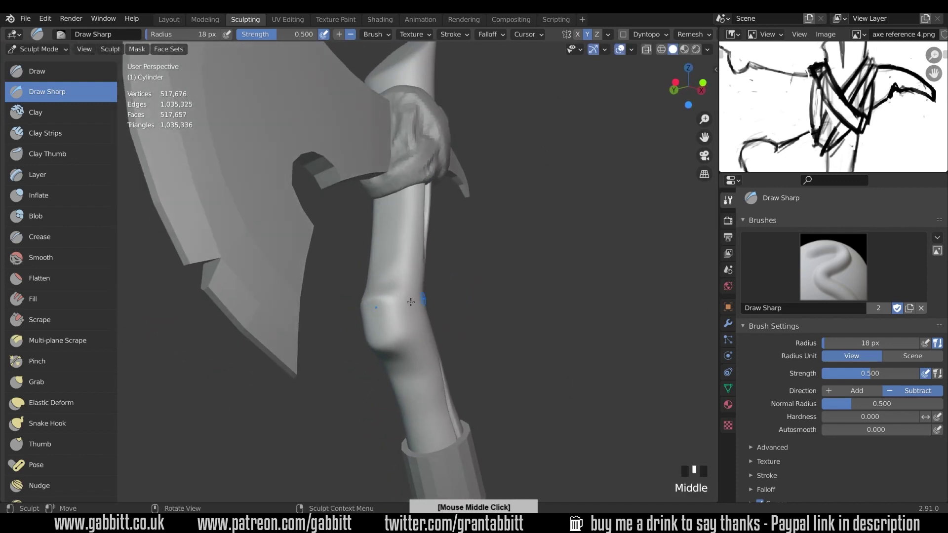
pyautogui.moveTo(410, 302); pyautogui.dragTo(377, 304)
pyautogui.moveTo(389, 337); pyautogui.dragTo(370, 342)
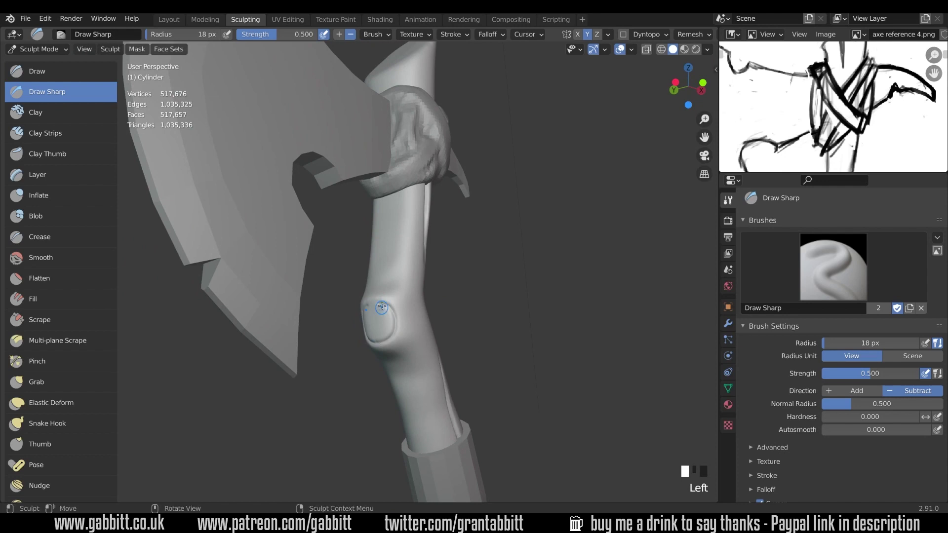
pyautogui.moveTo(382, 304); pyautogui.dragTo(368, 305)
pyautogui.moveTo(373, 303); pyautogui.dragTo(404, 300, button='middle')
pyautogui.moveTo(410, 300)
pyautogui.mouseDown()
pyautogui.moveTo(398, 300)
pyautogui.moveTo(400, 320)
pyautogui.mouseUp()
pyautogui.moveTo(400, 320); pyautogui.dragTo(399, 313)
pyautogui.moveTo(360, 300); pyautogui.dragTo(380, 289, button='middle')
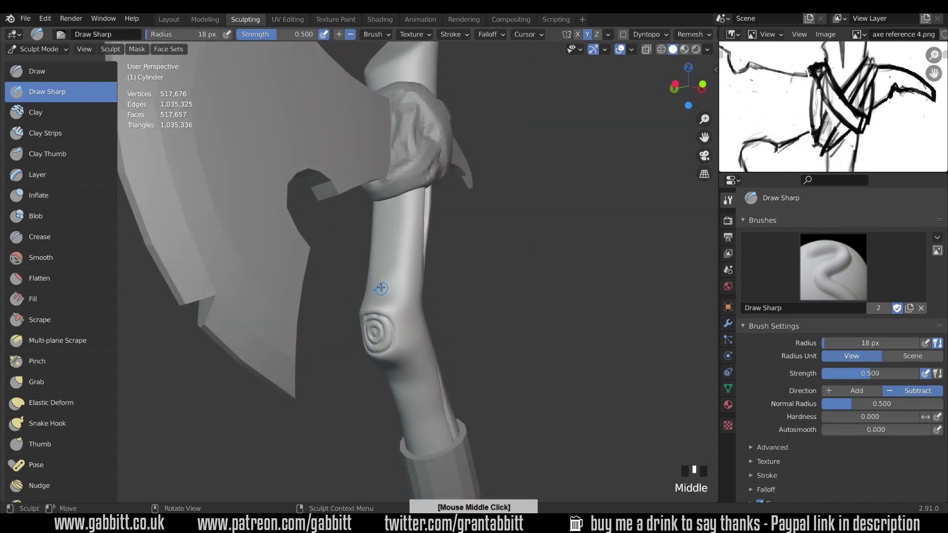
# - Cut cracks across the knot's rings and a groove running up the shaft from it, smoothing the knot's side
pyautogui.moveTo(380, 309)
pyautogui.keyDown('ctrl'); pyautogui.mouseDown()
pyautogui.moveTo(391, 334)
pyautogui.moveTo(379, 357)
pyautogui.mouseUp(); pyautogui.keyUp('ctrl')
pyautogui.moveTo(384, 310)
pyautogui.mouseDown(button='middle')
pyautogui.moveTo(366, 334)
pyautogui.moveTo(385, 326)
pyautogui.mouseUp(button='middle')
pyautogui.moveTo(379, 312); pyautogui.dragTo(388, 269)
pyautogui.moveTo(387, 323)
pyautogui.mouseDown(button='middle')
pyautogui.moveTo(367, 330)
pyautogui.moveTo(371, 322)
pyautogui.mouseUp(button='middle')
pyautogui.moveTo(367, 321); pyautogui.dragTo(379, 328)
pyautogui.keyDown('shift'); pyautogui.moveTo(379, 328); pyautogui.dragTo(373, 336); pyautogui.keyUp('shift')
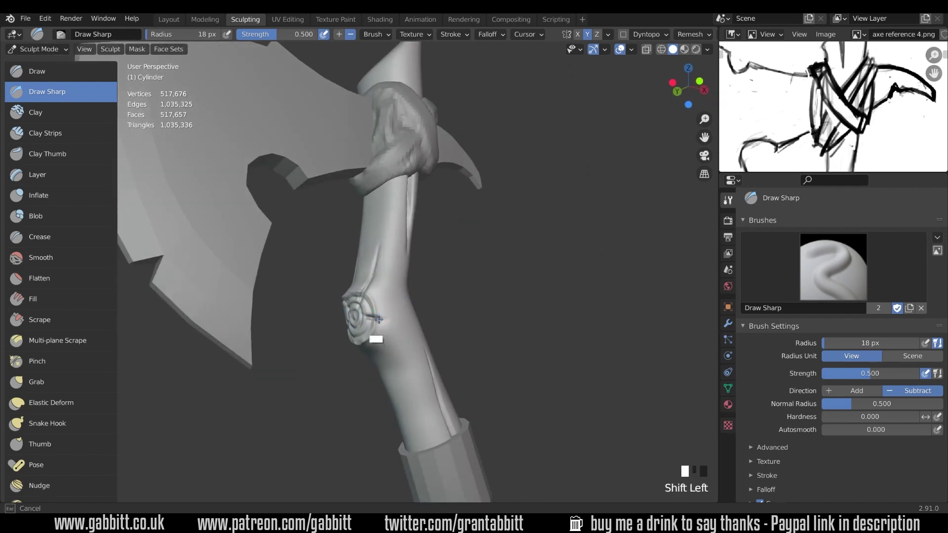
# - Carve grain lines around the side of the knot and up the shaft towards the binding
pyautogui.moveTo(385, 324); pyautogui.dragTo(379, 302, button='middle')
pyautogui.moveTo(377, 299)
pyautogui.mouseDown()
pyautogui.moveTo(400, 331)
pyautogui.moveTo(391, 327)
pyautogui.mouseUp()
pyautogui.moveTo(391, 327); pyautogui.dragTo(355, 297, button='middle')
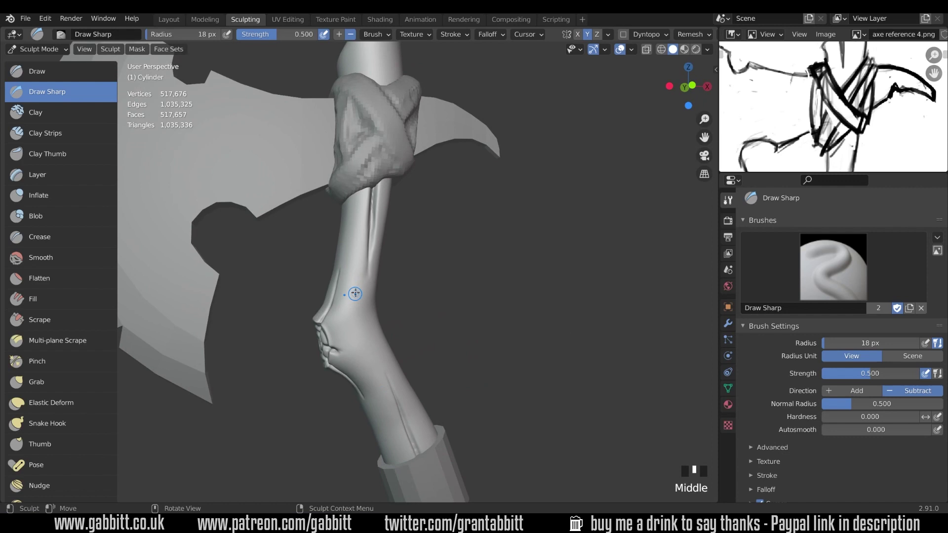
pyautogui.moveTo(356, 296); pyautogui.dragTo(360, 269)
pyautogui.moveTo(359, 268)
pyautogui.mouseDown(button='middle')
pyautogui.moveTo(370, 300)
pyautogui.moveTo(355, 303)
pyautogui.mouseUp(button='middle')
pyautogui.moveTo(355, 304)
pyautogui.mouseDown()
pyautogui.moveTo(346, 326)
pyautogui.moveTo(391, 357)
pyautogui.mouseUp()
# - Carve long grain grooves from below the knot down to the grip collar
pyautogui.moveTo(391, 357); pyautogui.dragTo(366, 359, button='middle')
pyautogui.moveTo(366, 359); pyautogui.dragTo(352, 327)
pyautogui.moveTo(376, 376)
pyautogui.mouseDown()
pyautogui.moveTo(351, 322)
pyautogui.moveTo(368, 356)
pyautogui.mouseUp()
pyautogui.moveTo(365, 343); pyautogui.dragTo(380, 390)
pyautogui.moveTo(373, 369); pyautogui.dragTo(394, 360, button='middle')
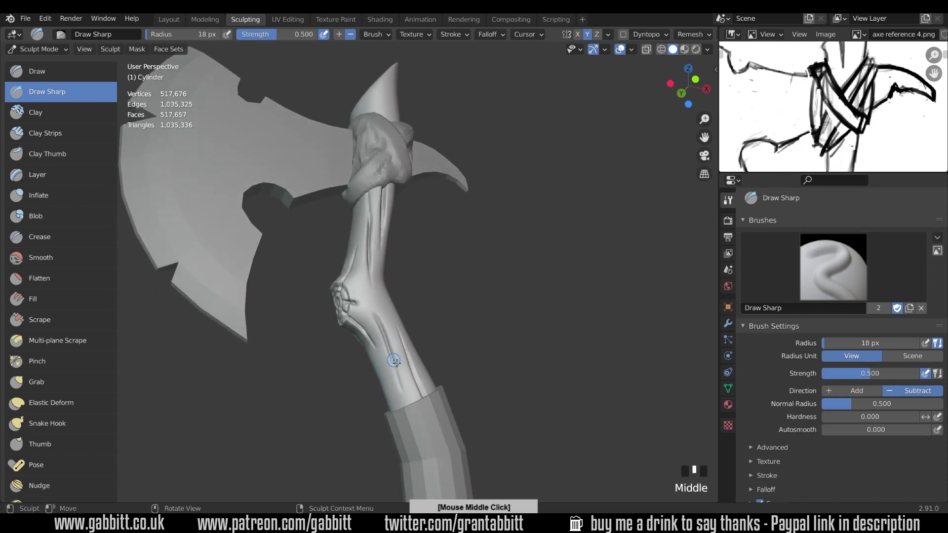
pyautogui.moveTo(390, 348); pyautogui.dragTo(406, 405)
pyautogui.moveTo(390, 355); pyautogui.dragTo(409, 408)
pyautogui.moveTo(424, 410); pyautogui.dragTo(410, 423, button='middle')
# - Carve a long groove along the side of the handle, past the bend and down towards the grip collar
pyautogui.keyDown('ctrl'); pyautogui.moveTo(367, 350); pyautogui.dragTo(367, 393, button='middle'); pyautogui.keyUp('ctrl')
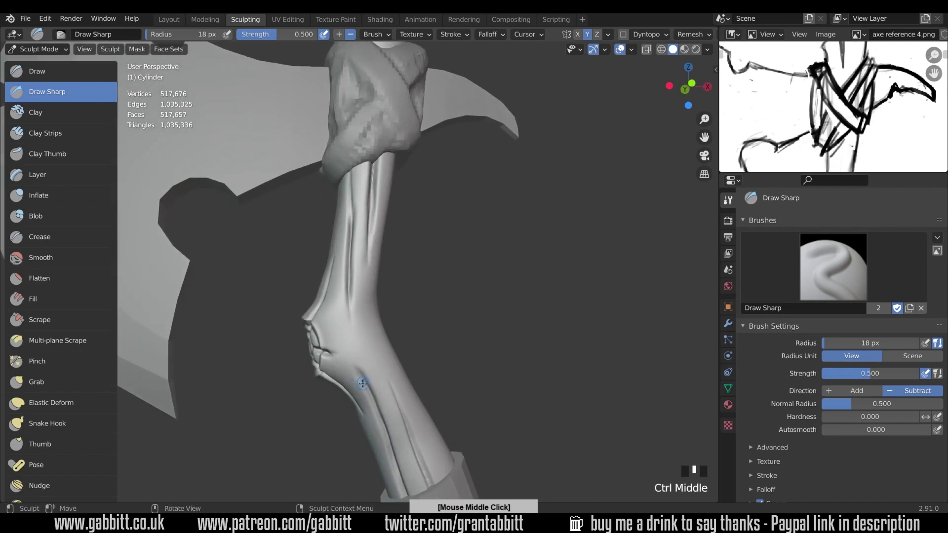
pyautogui.moveTo(337, 361); pyautogui.dragTo(363, 386)
pyautogui.moveTo(419, 373)
pyautogui.mouseDown(button='middle')
pyautogui.moveTo(406, 385)
pyautogui.moveTo(371, 384)
pyautogui.mouseUp(button='middle')
pyautogui.moveTo(300, 314); pyautogui.dragTo(311, 380)
pyautogui.moveTo(307, 358); pyautogui.dragTo(331, 440)
pyautogui.moveTo(324, 419)
pyautogui.mouseDown()
pyautogui.moveTo(351, 468)
pyautogui.moveTo(302, 267)
pyautogui.mouseUp()
pyautogui.moveTo(302, 267); pyautogui.dragTo(362, 386, button='middle')
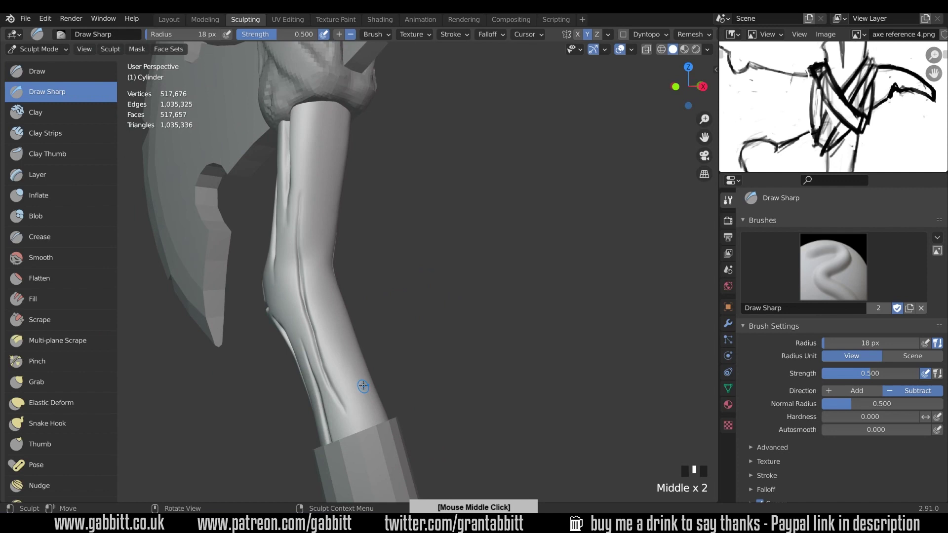
# - Carve vertical grooves into the back of the upper shaft, starting just below the binding
pyautogui.moveTo(341, 309); pyautogui.dragTo(301, 120, button='middle')
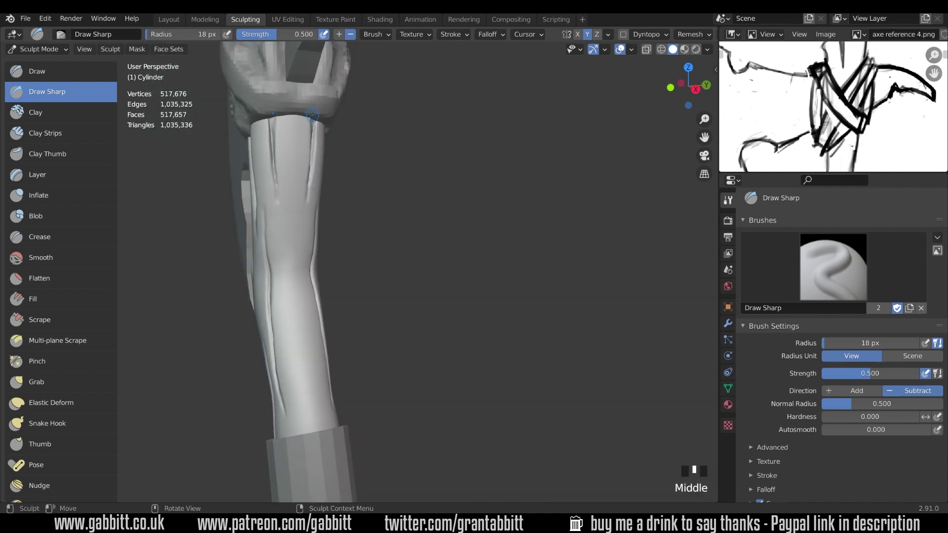
pyautogui.moveTo(292, 174); pyautogui.dragTo(306, 167, button='middle')
pyautogui.moveTo(285, 113); pyautogui.dragTo(287, 151)
pyautogui.moveTo(285, 113)
pyautogui.mouseDown()
pyautogui.moveTo(291, 222)
pyautogui.moveTo(290, 202)
pyautogui.mouseUp()
pyautogui.moveTo(284, 111); pyautogui.dragTo(290, 215)
pyautogui.moveTo(285, 113); pyautogui.dragTo(289, 221)
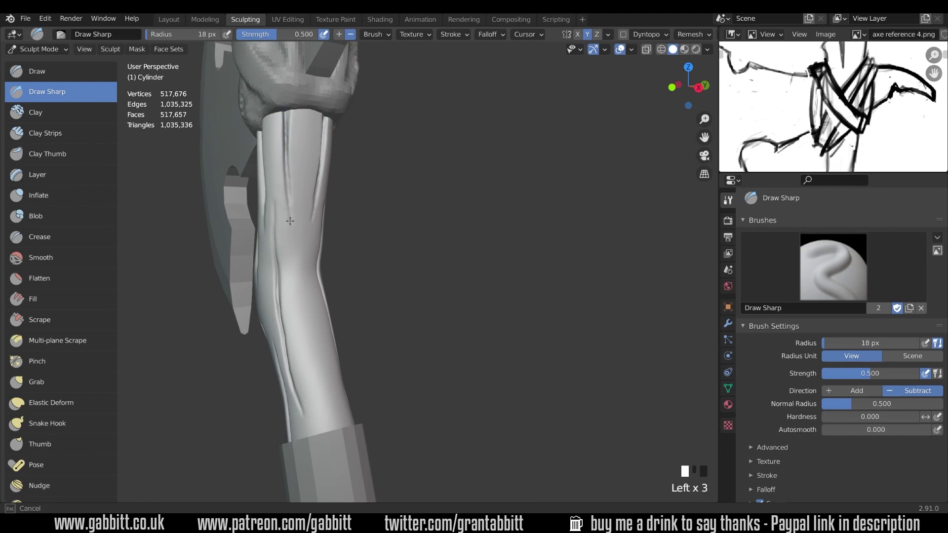
# - Carve grain grooves down the back of the handle from the bend towards the grip collar
pyautogui.moveTo(399, 332)
pyautogui.keyDown('shift'); pyautogui.mouseDown(button='middle')
pyautogui.moveTo(434, 313)
pyautogui.moveTo(436, 298)
pyautogui.moveTo(512, 300)
pyautogui.moveTo(458, 383)
pyautogui.moveTo(423, 277)
pyautogui.moveTo(412, 283)
pyautogui.mouseUp(button='middle'); pyautogui.keyUp('shift')
pyautogui.moveTo(336, 245); pyautogui.dragTo(364, 291)
pyautogui.moveTo(337, 246); pyautogui.dragTo(373, 308)
pyautogui.moveTo(339, 247); pyautogui.dragTo(378, 323)
pyautogui.moveTo(350, 269); pyautogui.dragTo(399, 379)
pyautogui.moveTo(400, 379); pyautogui.dragTo(382, 362, button='middle')
pyautogui.moveTo(318, 273); pyautogui.dragTo(362, 332)
# - Add grain grooves to the front of the shaft between the binding and the knot
pyautogui.moveTo(363, 331)
pyautogui.mouseDown(button='middle')
pyautogui.moveTo(437, 301)
pyautogui.moveTo(452, 323)
pyautogui.mouseUp(button='middle')
pyautogui.moveTo(452, 323); pyautogui.dragTo(429, 296, button='middle')
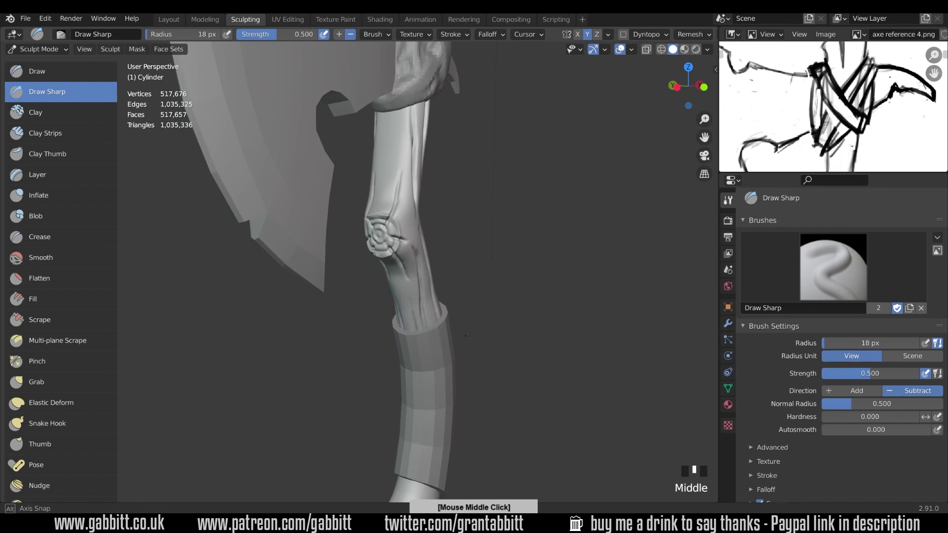
pyautogui.moveTo(384, 114); pyautogui.dragTo(380, 153)
pyautogui.moveTo(401, 170); pyautogui.dragTo(388, 214)
# - Carve growth rings and cracks into the end face of the handle's pommel above the chain
pyautogui.moveTo(399, 207)
pyautogui.keyDown('shift'); pyautogui.mouseDown(button='middle')
pyautogui.moveTo(463, 233)
pyautogui.moveTo(395, 345)
pyautogui.mouseUp(button='middle'); pyautogui.keyUp('shift')
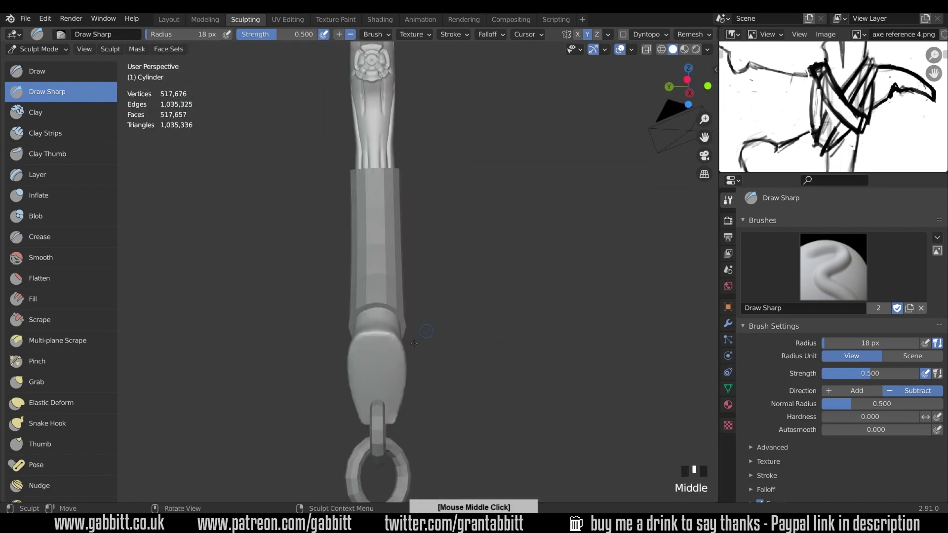
pyautogui.click(392, 354)
pyautogui.moveTo(377, 397); pyautogui.dragTo(378, 377)
pyautogui.moveTo(382, 374); pyautogui.dragTo(367, 370, button='middle')
pyautogui.moveTo(363, 371); pyautogui.dragTo(356, 384)
pyautogui.moveTo(354, 376)
pyautogui.mouseDown()
pyautogui.moveTo(358, 388)
pyautogui.moveTo(355, 380)
pyautogui.mouseUp()
pyautogui.moveTo(349, 362); pyautogui.dragTo(353, 375)
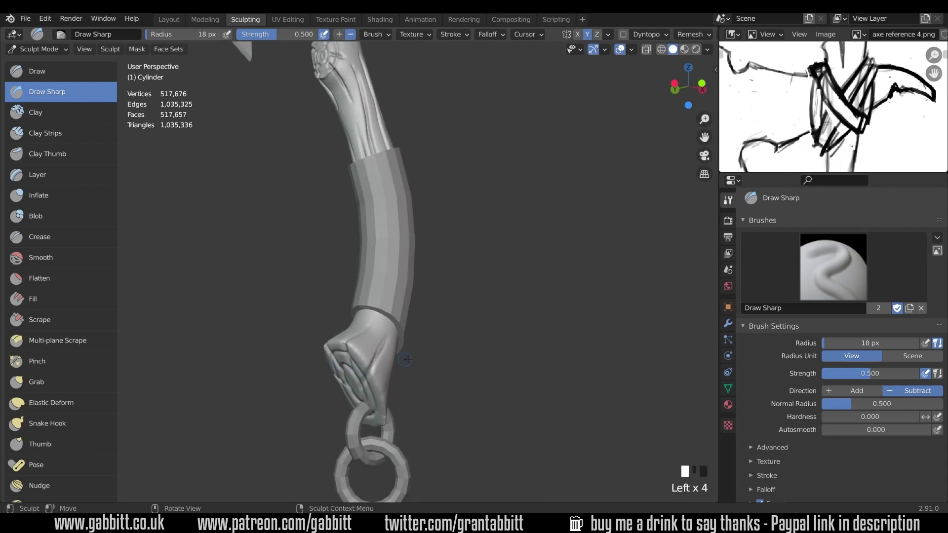
pyautogui.moveTo(349, 352)
pyautogui.mouseDown(button='middle')
pyautogui.moveTo(376, 355)
pyautogui.moveTo(389, 370)
pyautogui.moveTo(359, 375)
pyautogui.mouseUp(button='middle')
# - Flatten the upper rim of the pommel's end face with the Scrape brush at a 36 px radius
pyautogui.click(92, 320)
pyautogui.click(349, 371)
pyautogui.click(349, 371)
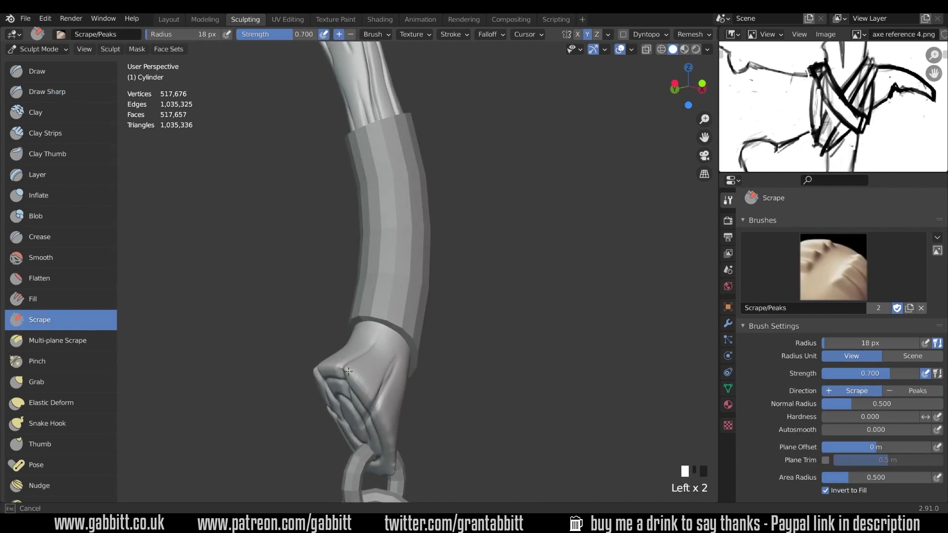
pyautogui.moveTo(362, 389); pyautogui.dragTo(364, 378)
pyautogui.press('f')
pyautogui.click(367, 361)
pyautogui.moveTo(364, 380); pyautogui.dragTo(376, 383, button='middle')
pyautogui.moveTo(377, 383); pyautogui.dragTo(372, 376)
pyautogui.moveTo(372, 376); pyautogui.dragTo(375, 385)
pyautogui.moveTo(376, 383); pyautogui.dragTo(364, 380, button='middle')
pyautogui.moveTo(364, 381); pyautogui.dragTo(366, 387)
pyautogui.moveTo(366, 385); pyautogui.dragTo(358, 382, button='middle')
# - Scrape the side and lower edges of the pommel's end face down towards the chain ring
pyautogui.click(359, 386)
pyautogui.moveTo(359, 386); pyautogui.dragTo(367, 401)
pyautogui.moveTo(364, 396); pyautogui.dragTo(376, 411)
pyautogui.moveTo(376, 410); pyautogui.dragTo(377, 388, button='middle')
pyautogui.moveTo(377, 388); pyautogui.dragTo(366, 403)
pyautogui.moveTo(367, 404); pyautogui.dragTo(363, 413)
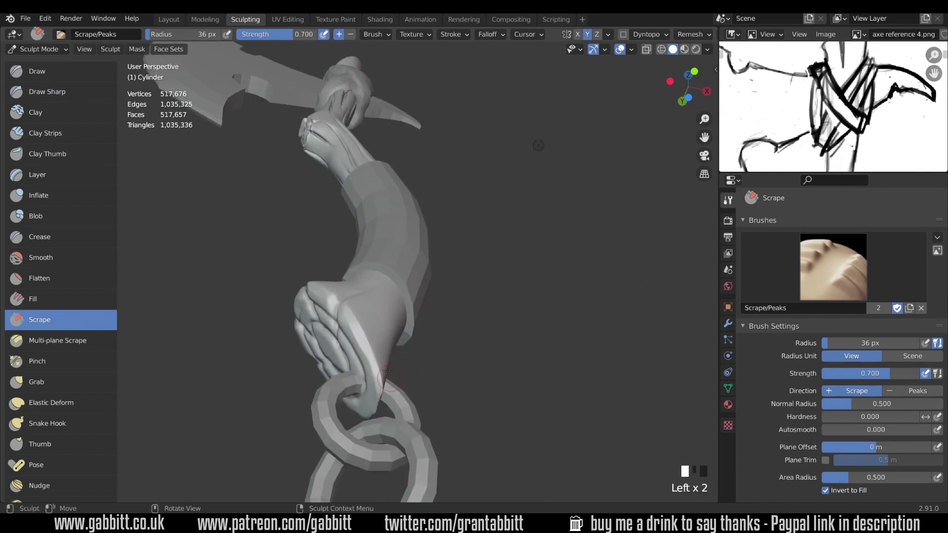
pyautogui.moveTo(363, 413); pyautogui.dragTo(371, 402, button='middle')
pyautogui.moveTo(371, 403)
pyautogui.mouseDown(button='middle')
pyautogui.moveTo(376, 394)
pyautogui.moveTo(425, 440)
pyautogui.moveTo(425, 307)
pyautogui.mouseUp(button='middle')
pyautogui.click(376, 395)
pyautogui.click(377, 394)
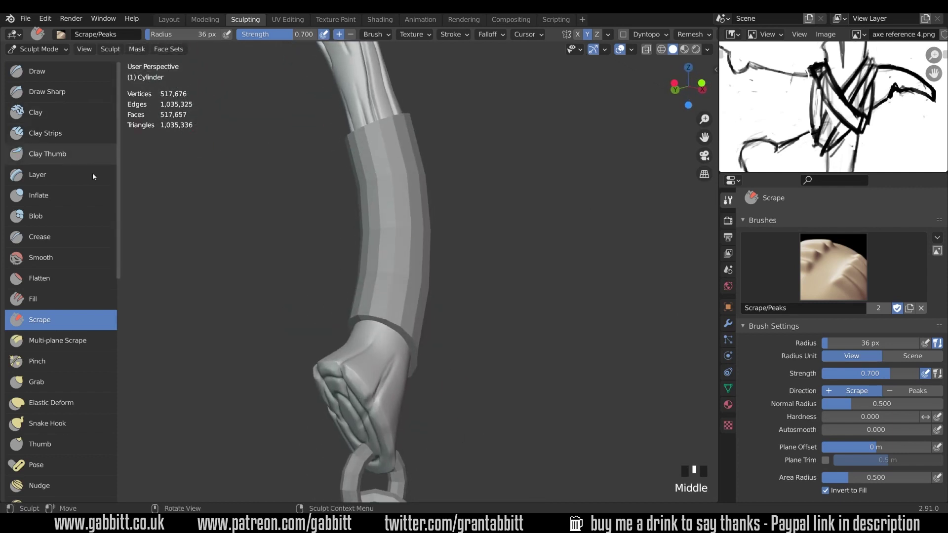
# - Carve a groove along the pommel's side above the chain with Draw Sharp at a 23 px radius
pyautogui.click(49, 92)
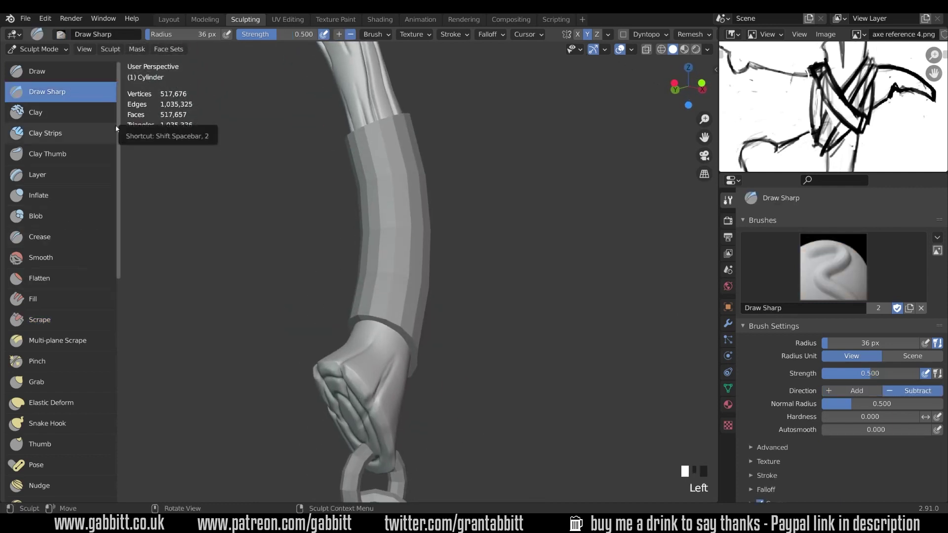
pyautogui.press('f')
pyautogui.moveTo(361, 390); pyautogui.dragTo(380, 358)
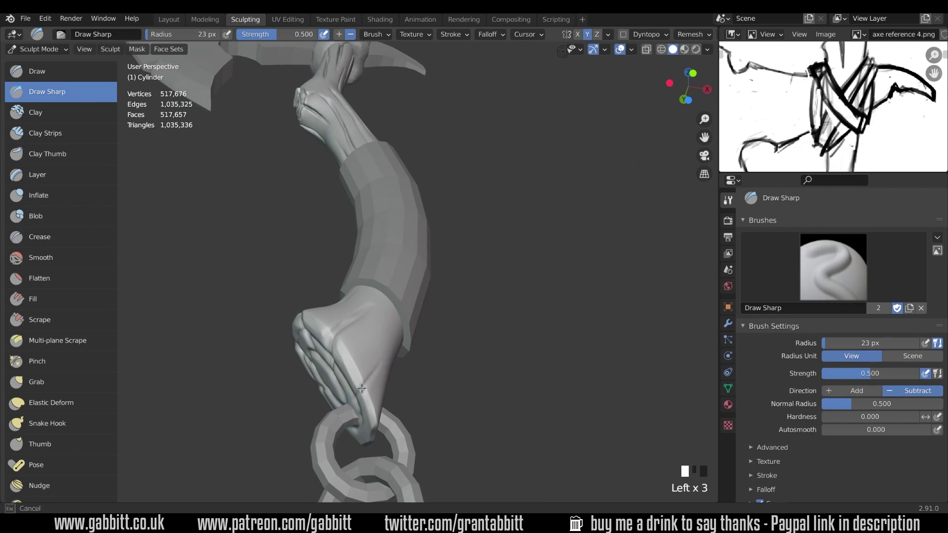
pyautogui.moveTo(368, 380); pyautogui.dragTo(392, 334)
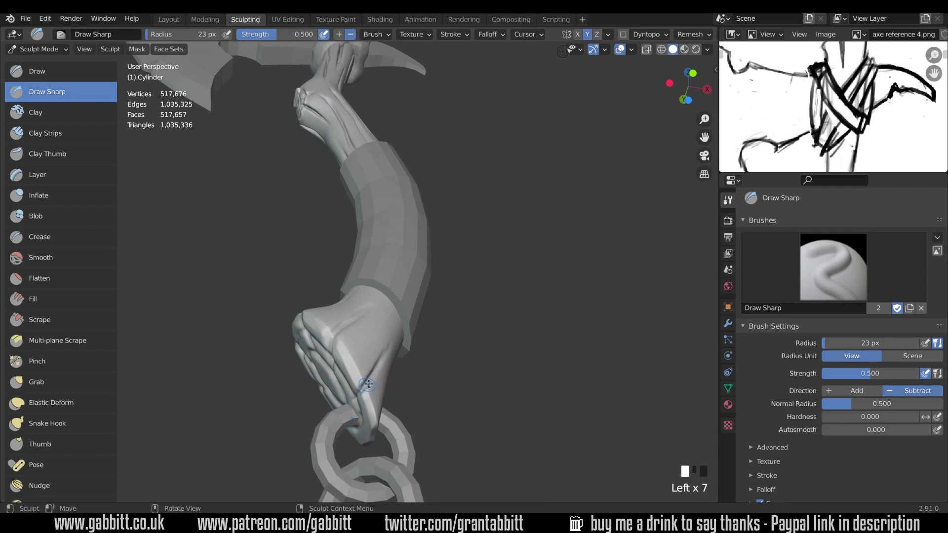
pyautogui.moveTo(369, 384); pyautogui.dragTo(375, 373)
pyautogui.moveTo(366, 378); pyautogui.dragTo(401, 379, button='middle')
pyautogui.moveTo(395, 380); pyautogui.dragTo(387, 376)
pyautogui.moveTo(394, 380); pyautogui.dragTo(385, 372)
# - Touch up the centre of the pommel's end face and carve a groove along its side up to the grip
pyautogui.moveTo(378, 370); pyautogui.dragTo(403, 367, button='middle')
pyautogui.moveTo(367, 352); pyautogui.dragTo(371, 359)
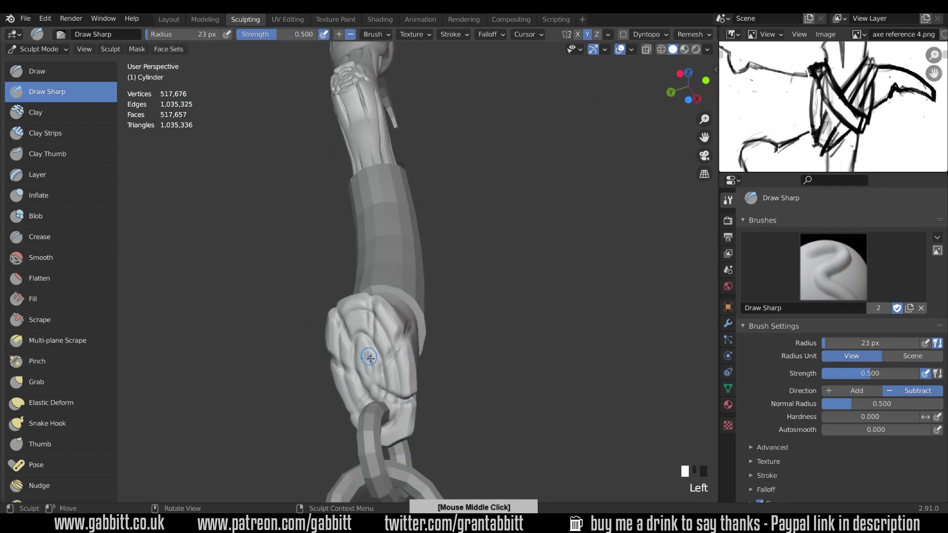
pyautogui.click(370, 357)
pyautogui.moveTo(369, 357); pyautogui.dragTo(388, 383, button='middle')
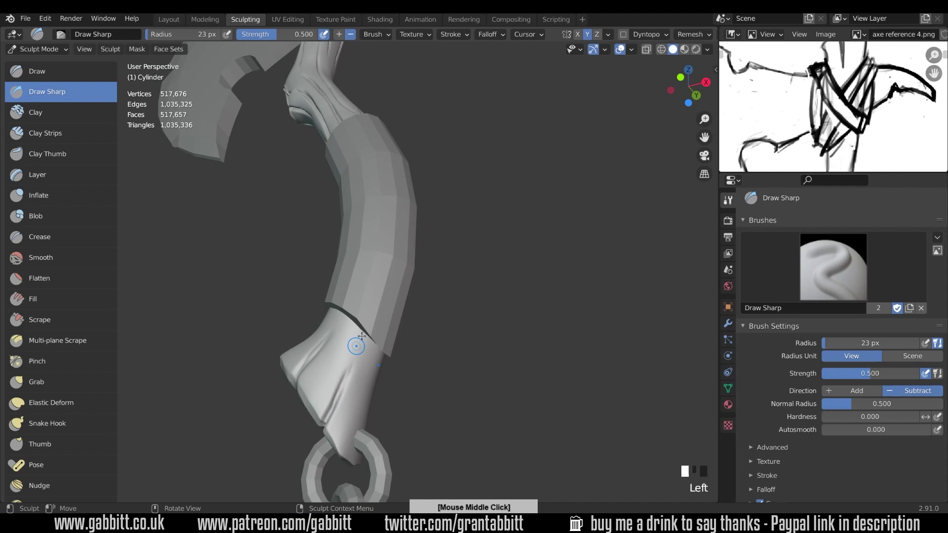
pyautogui.moveTo(362, 336); pyautogui.dragTo(382, 384, button='middle')
pyautogui.moveTo(361, 321); pyautogui.dragTo(368, 307)
pyautogui.moveTo(340, 368); pyautogui.dragTo(365, 315)
pyautogui.moveTo(341, 365); pyautogui.dragTo(374, 289)
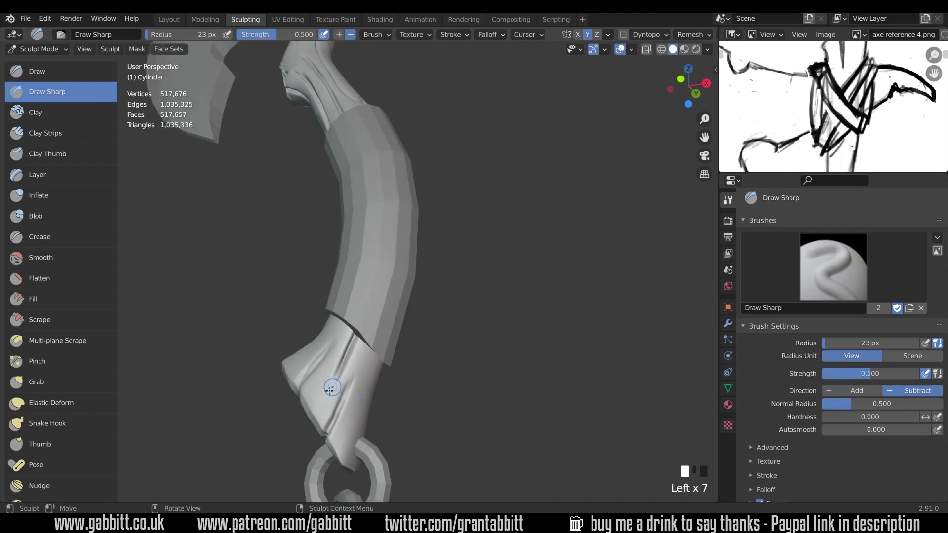
# - Add further grain strokes to the pommel's side just below the grip
pyautogui.moveTo(330, 390); pyautogui.dragTo(354, 349, button='middle')
pyautogui.moveTo(333, 405)
pyautogui.mouseDown(button='middle')
pyautogui.moveTo(331, 436)
pyautogui.moveTo(316, 353)
pyautogui.moveTo(347, 356)
pyautogui.moveTo(366, 341)
pyautogui.moveTo(372, 350)
pyautogui.mouseUp(button='middle')
pyautogui.doubleClick(347, 356)
pyautogui.doubleClick(365, 341)
pyautogui.doubleClick(372, 351)
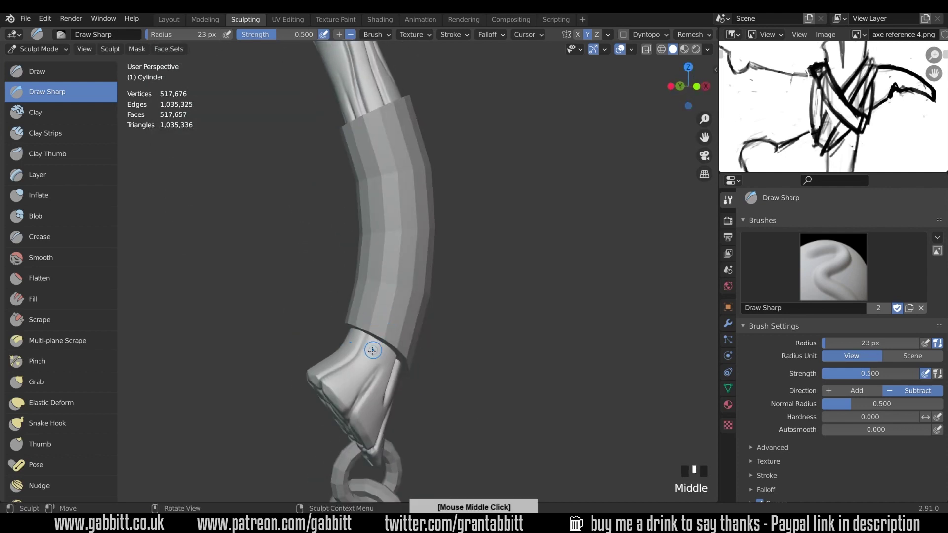
pyautogui.moveTo(366, 358); pyautogui.dragTo(380, 331)
# - Scrape the rim of the handle's slanted top end above the binding with a 69 px Scrape brush
pyautogui.moveTo(446, 233)
pyautogui.keyDown('shift'); pyautogui.mouseDown(button='middle')
pyautogui.moveTo(434, 370)
pyautogui.moveTo(417, 269)
pyautogui.moveTo(401, 398)
pyautogui.moveTo(404, 300)
pyautogui.moveTo(402, 345)
pyautogui.mouseUp(button='middle'); pyautogui.keyUp('shift')
pyautogui.keyDown('ctrl'); pyautogui.moveTo(402, 346); pyautogui.dragTo(401, 272, button='middle'); pyautogui.keyUp('ctrl')
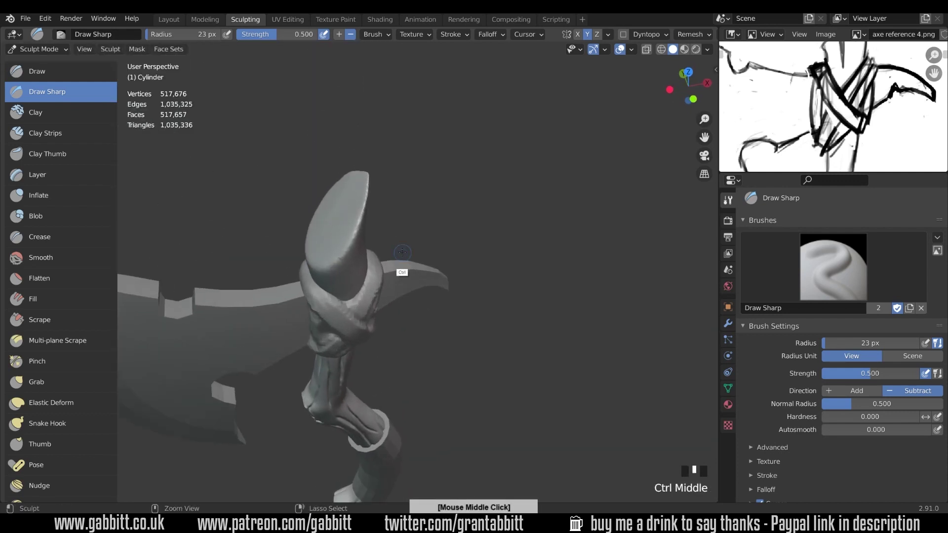
pyautogui.click(61, 320)
pyautogui.moveTo(365, 233)
pyautogui.mouseDown(button='middle')
pyautogui.moveTo(341, 236)
pyautogui.moveTo(366, 264)
pyautogui.mouseUp(button='middle')
pyautogui.press('f')
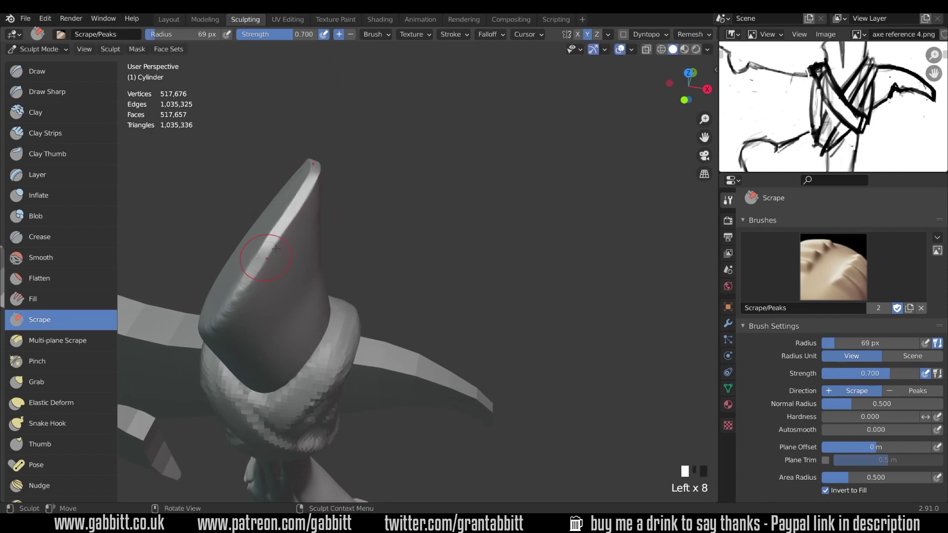
pyautogui.moveTo(276, 249); pyautogui.dragTo(412, 109, button='middle')
pyautogui.moveTo(412, 109); pyautogui.dragTo(370, 189)
# - Scrape further sections of the slanted top end's rim from several angles with the 69 px Scrape brush
pyautogui.moveTo(287, 204); pyautogui.dragTo(468, 193, button='middle')
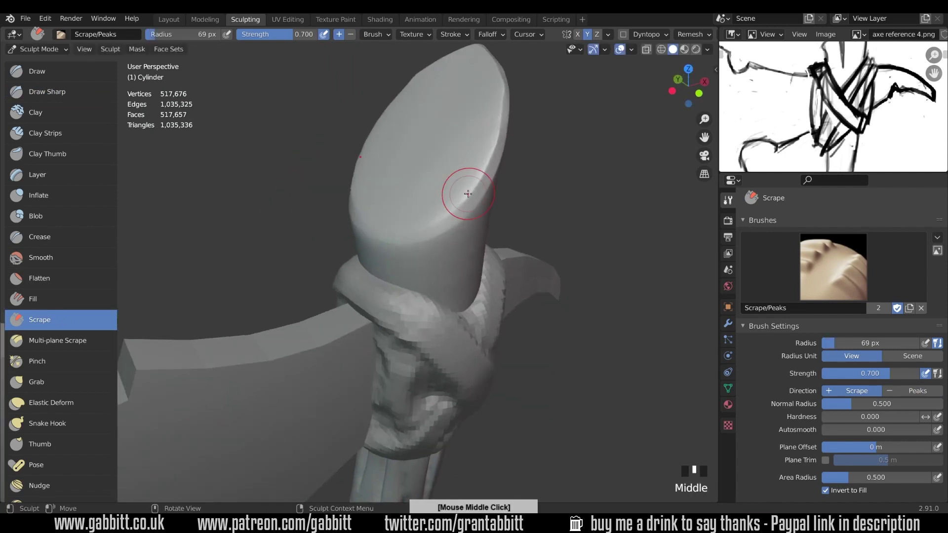
pyautogui.moveTo(393, 237); pyautogui.dragTo(265, 188, button='middle')
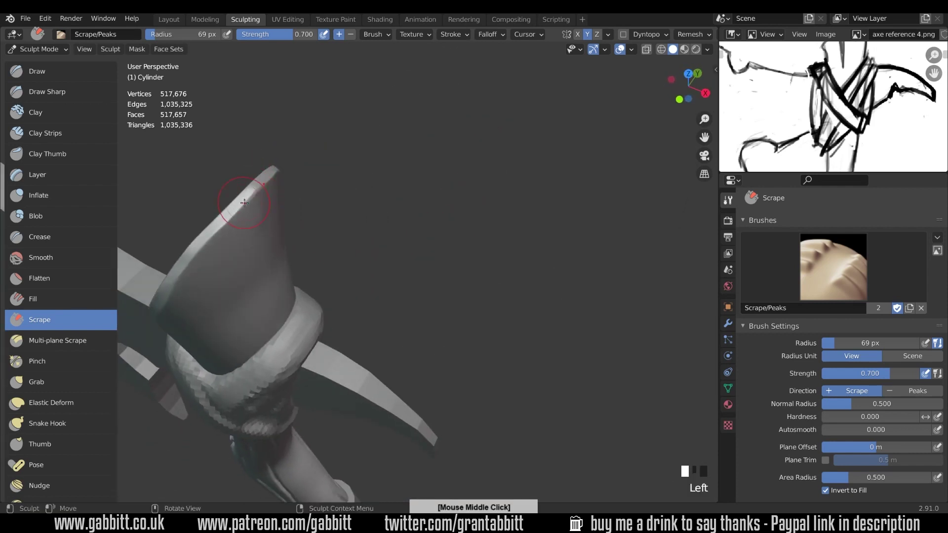
pyautogui.moveTo(244, 203); pyautogui.dragTo(240, 208)
pyautogui.moveTo(240, 208); pyautogui.dragTo(235, 214)
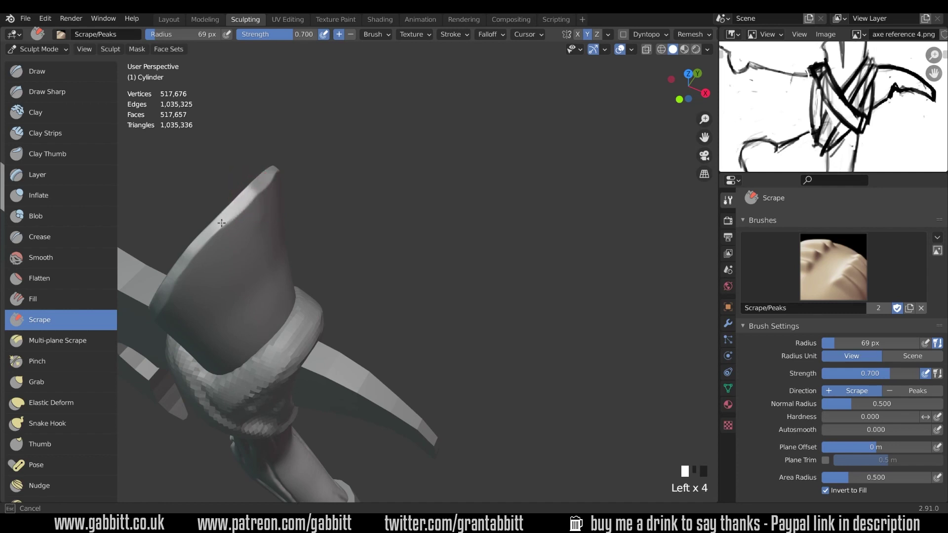
pyautogui.moveTo(267, 189); pyautogui.dragTo(321, 202, button='middle')
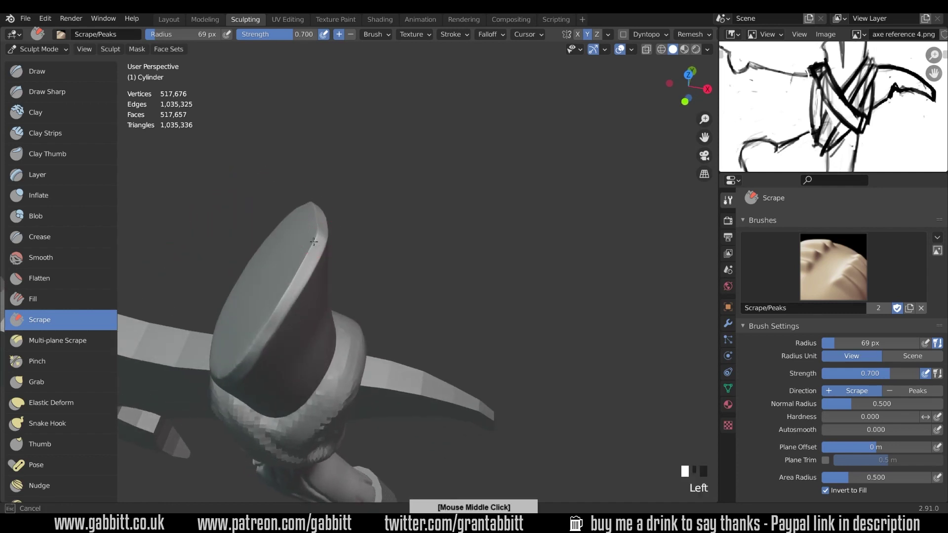
pyautogui.moveTo(313, 241); pyautogui.dragTo(296, 272)
# - Smooth the scraped rim near the tip of the handle's slanted top end
pyautogui.moveTo(297, 269)
pyautogui.mouseDown(button='middle')
pyautogui.moveTo(358, 226)
pyautogui.moveTo(356, 241)
pyautogui.mouseUp(button='middle')
pyautogui.keyDown('shift'); pyautogui.moveTo(325, 198); pyautogui.dragTo(307, 235); pyautogui.keyUp('shift')
pyautogui.keyDown('shift'); pyautogui.moveTo(319, 209); pyautogui.dragTo(299, 248); pyautogui.keyUp('shift')
pyautogui.moveTo(240, 346); pyautogui.dragTo(370, 222, button='middle')
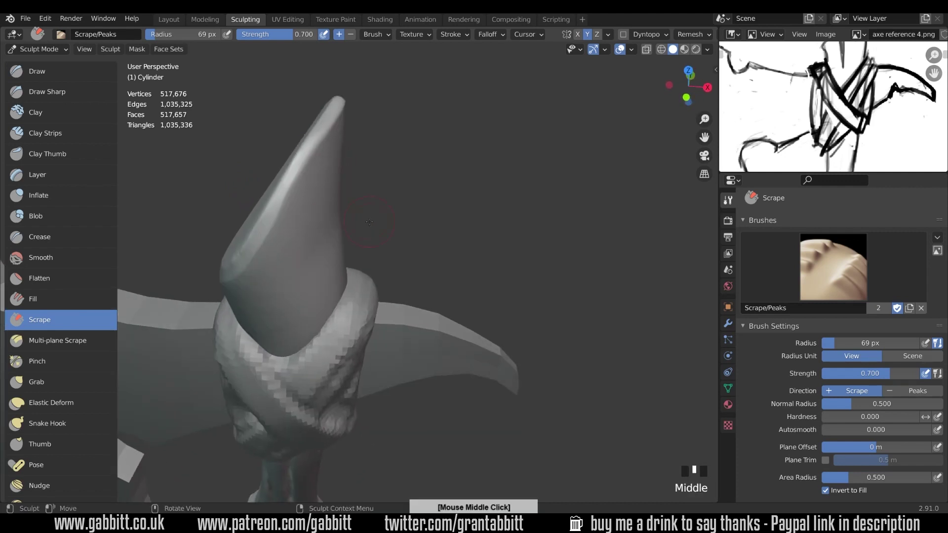
pyautogui.moveTo(242, 260); pyautogui.dragTo(356, 261, button='middle')
pyautogui.moveTo(309, 216); pyautogui.dragTo(388, 232, button='middle')
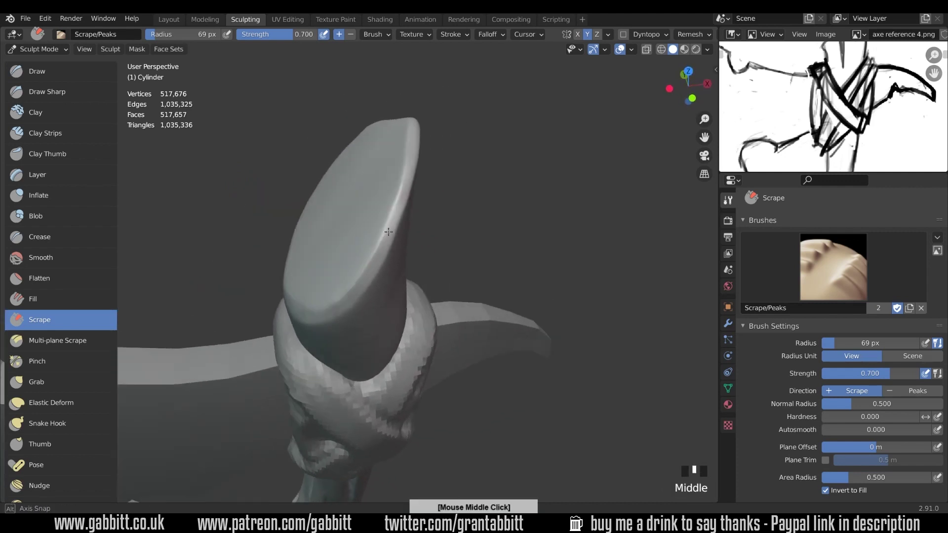
# - Carve growth rings into the face of the handle's slanted top end with Draw Sharp
pyautogui.click(47, 91)
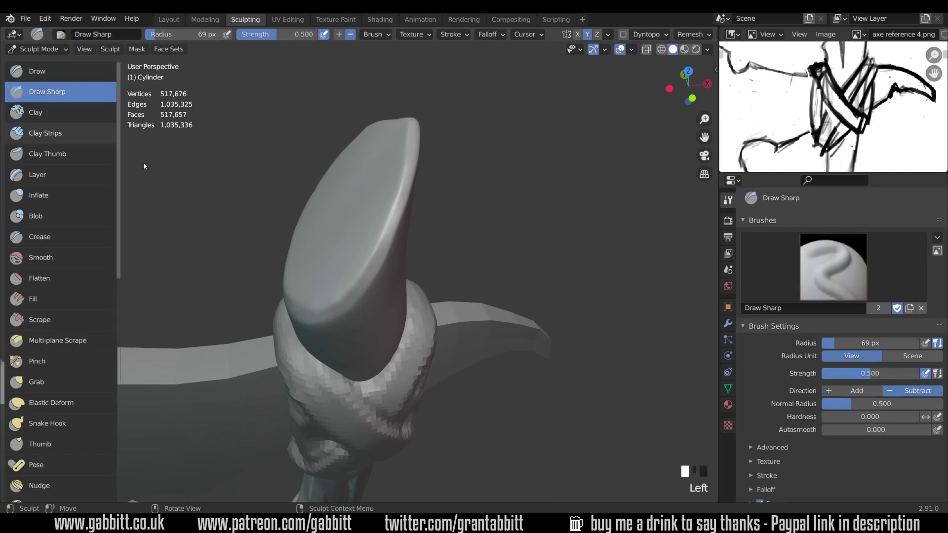
pyautogui.press('f')
pyautogui.click(362, 277)
pyautogui.moveTo(361, 278)
pyautogui.mouseDown(button='middle')
pyautogui.moveTo(319, 201)
pyautogui.moveTo(394, 234)
pyautogui.mouseUp(button='middle')
pyautogui.moveTo(525, 122); pyautogui.dragTo(477, 268)
pyautogui.hotkey('ctrl', 'z')
pyautogui.moveTo(513, 162); pyautogui.dragTo(486, 247)
pyautogui.moveTo(495, 222)
pyautogui.mouseDown()
pyautogui.moveTo(512, 175)
pyautogui.moveTo(503, 171)
pyautogui.mouseUp()
pyautogui.moveTo(433, 173)
pyautogui.mouseDown()
pyautogui.moveTo(423, 227)
pyautogui.moveTo(471, 291)
pyautogui.moveTo(464, 137)
pyautogui.mouseUp()
pyautogui.moveTo(457, 144); pyautogui.dragTo(508, 111)
pyautogui.moveTo(594, 104); pyautogui.dragTo(586, 90, button='middle')
pyautogui.moveTo(472, 208); pyautogui.dragTo(477, 286)
# - Carve cracks through the top end's rim and grooves down its side with Draw Sharp at a 37 px radius
pyautogui.press('f')
pyautogui.click(538, 272)
pyautogui.moveTo(538, 272); pyautogui.dragTo(430, 296, button='middle')
pyautogui.moveTo(290, 326); pyautogui.dragTo(306, 368)
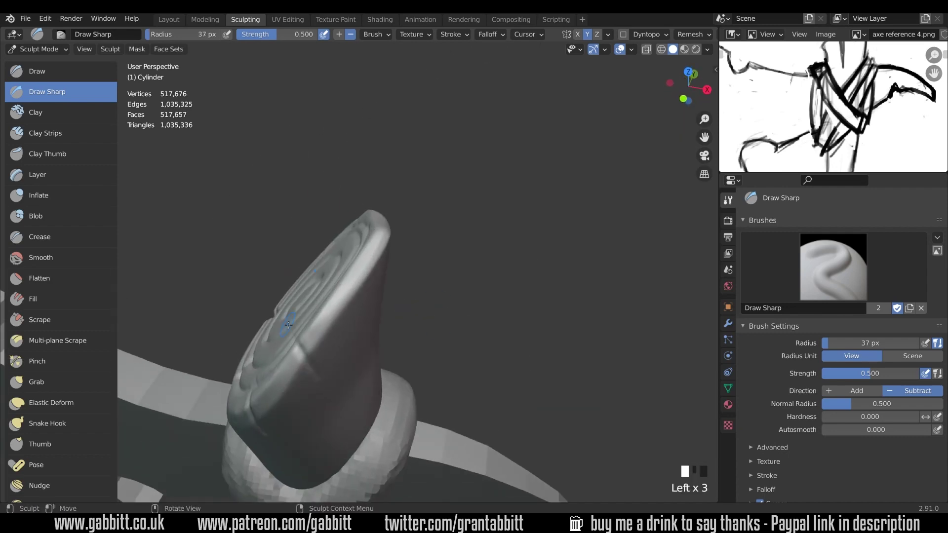
pyautogui.moveTo(425, 296); pyautogui.dragTo(380, 286, button='middle')
pyautogui.moveTo(278, 257); pyautogui.dragTo(262, 173)
pyautogui.moveTo(316, 247); pyautogui.dragTo(365, 222, button='middle')
pyautogui.moveTo(354, 281); pyautogui.dragTo(351, 180)
pyautogui.moveTo(360, 222); pyautogui.dragTo(415, 237, button='middle')
pyautogui.moveTo(424, 296); pyautogui.dragTo(416, 190)
# - Add grain grooves to the top end's side above the binding and smooth the end of the last stroke
pyautogui.scroll(-6, 419, 277)
pyautogui.moveTo(419, 277)
pyautogui.mouseDown(button='middle')
pyautogui.moveTo(375, 286)
pyautogui.moveTo(446, 334)
pyautogui.mouseUp(button='middle')
pyautogui.scroll(5, 385, 296)
pyautogui.moveTo(447, 343); pyautogui.dragTo(420, 293)
pyautogui.moveTo(419, 291); pyautogui.dragTo(409, 262, button='middle')
pyautogui.moveTo(405, 293); pyautogui.dragTo(398, 241)
pyautogui.keyDown('shift'); pyautogui.moveTo(395, 232); pyautogui.dragTo(387, 218); pyautogui.keyUp('shift')
pyautogui.moveTo(390, 223)
pyautogui.mouseDown(button='middle')
pyautogui.moveTo(478, 303)
pyautogui.moveTo(332, 374)
pyautogui.mouseUp(button='middle')
# - Carve a groove on the top end just above the binding with Draw Sharp at a 33 px radius
pyautogui.press('f')
pyautogui.click(458, 314)
pyautogui.moveTo(332, 374); pyautogui.dragTo(318, 347)
pyautogui.moveTo(318, 347); pyautogui.dragTo(262, 217, button='middle')
pyautogui.press('f')
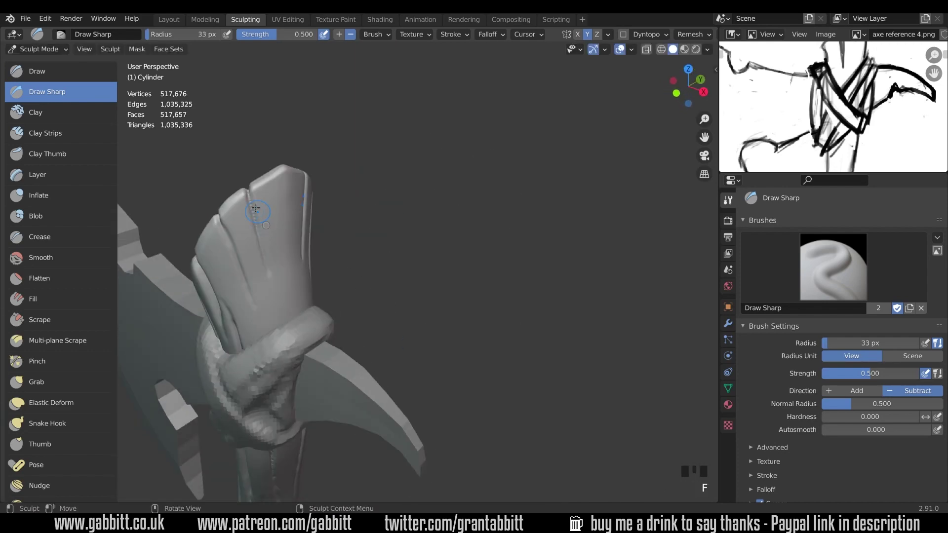
# - Carve fine looping grain lines on the handle above the knot with Draw Sharp at a 17 px radius
pyautogui.keyDown('shift'); pyautogui.moveTo(294, 378); pyautogui.dragTo(502, 358, button='middle'); pyautogui.keyUp('shift')
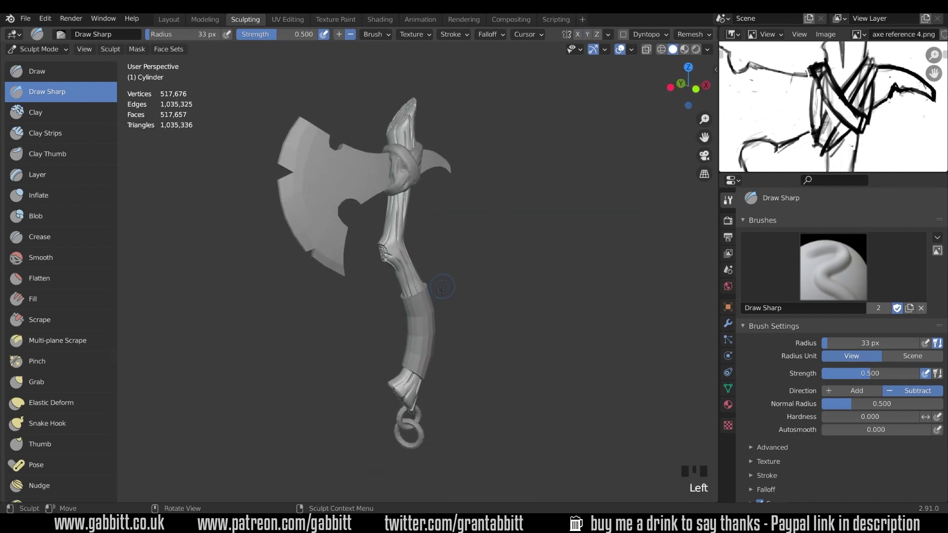
pyautogui.keyDown('ctrl'); pyautogui.moveTo(442, 288); pyautogui.dragTo(494, 145, button='middle'); pyautogui.keyUp('ctrl')
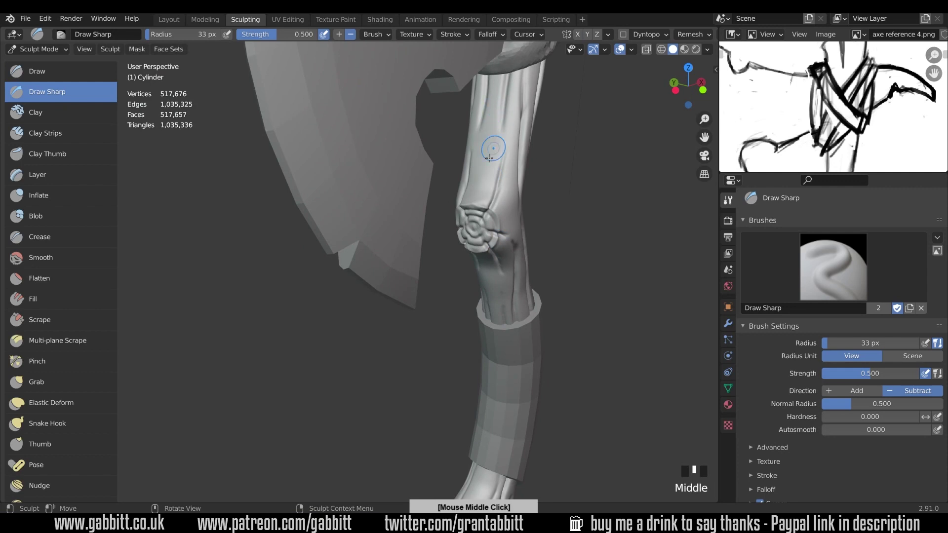
pyautogui.press('f')
pyautogui.click(485, 159)
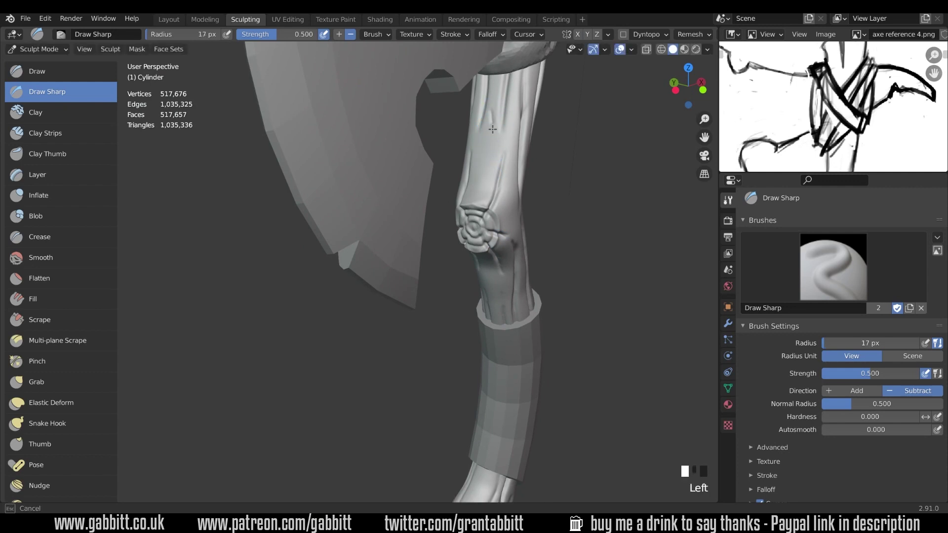
pyautogui.moveTo(493, 116); pyautogui.dragTo(496, 85)
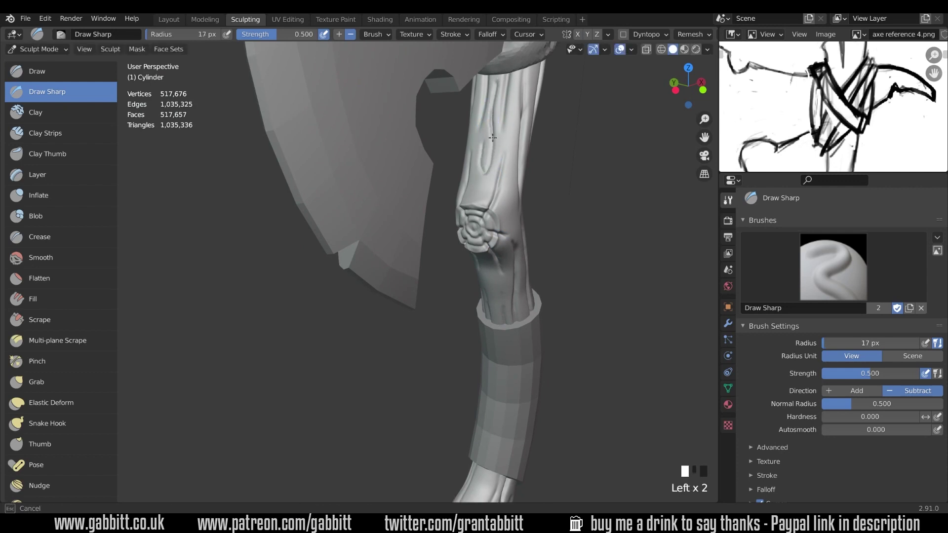
pyautogui.moveTo(492, 125); pyautogui.dragTo(493, 89)
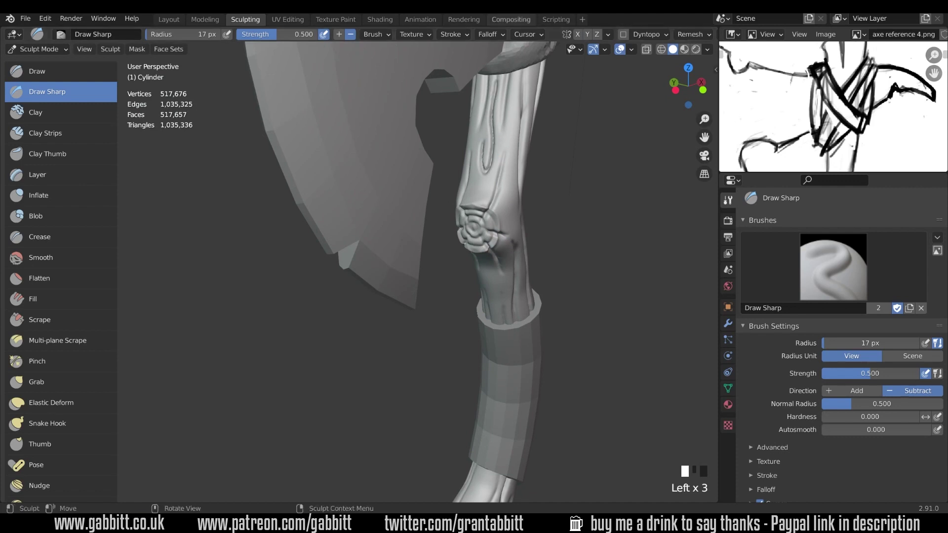
# - Carve fine grain grooves down the handle between the knot and the grip
pyautogui.moveTo(562, 222)
pyautogui.mouseDown(button='middle')
pyautogui.moveTo(478, 324)
pyautogui.moveTo(514, 297)
pyautogui.moveTo(479, 250)
pyautogui.mouseUp(button='middle')
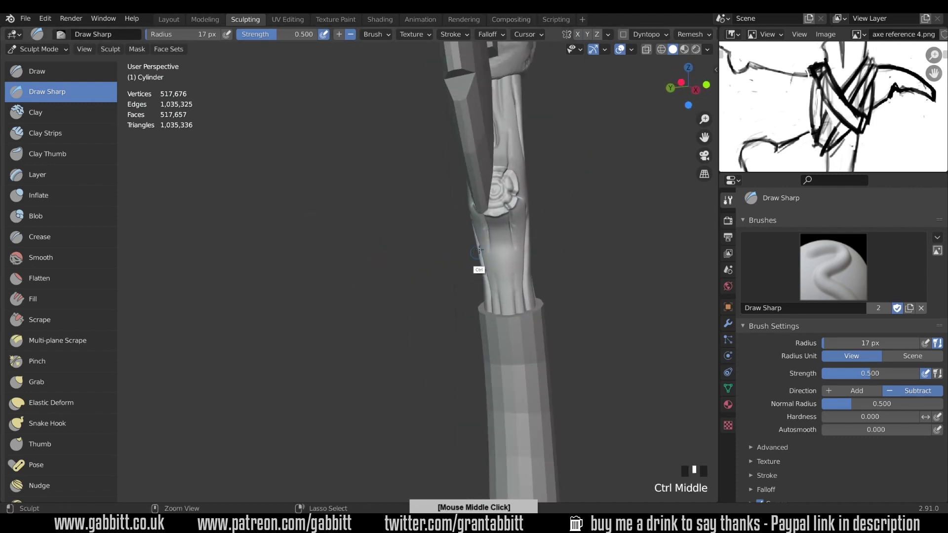
pyautogui.moveTo(502, 251); pyautogui.dragTo(504, 296)
pyautogui.moveTo(502, 247)
pyautogui.mouseDown()
pyautogui.moveTo(504, 291)
pyautogui.moveTo(502, 237)
pyautogui.mouseUp()
pyautogui.moveTo(542, 269); pyautogui.dragTo(510, 277, button='middle')
pyautogui.moveTo(510, 276); pyautogui.dragTo(509, 256)
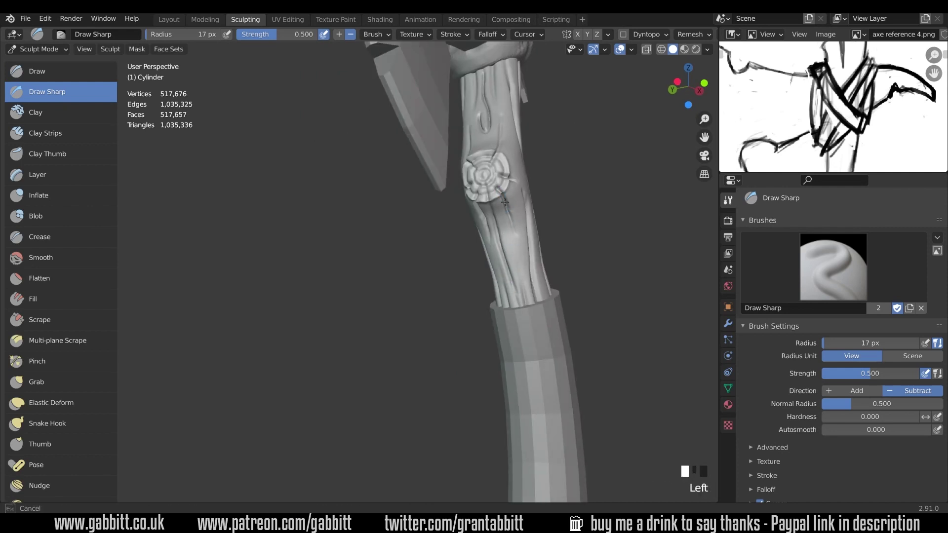
pyautogui.moveTo(493, 276); pyautogui.dragTo(558, 284, button='middle')
pyautogui.moveTo(476, 277); pyautogui.dragTo(474, 319)
# - Carve long grain grooves along the back of the handle between the binding and the grip
pyautogui.moveTo(419, 276); pyautogui.dragTo(513, 269, button='middle')
pyautogui.moveTo(380, 157); pyautogui.dragTo(385, 191)
pyautogui.moveTo(385, 197); pyautogui.dragTo(415, 207, button='middle')
pyautogui.moveTo(330, 198); pyautogui.dragTo(324, 218)
pyautogui.moveTo(296, 232); pyautogui.dragTo(380, 232, button='middle')
pyautogui.moveTo(329, 220); pyautogui.dragTo(324, 275)
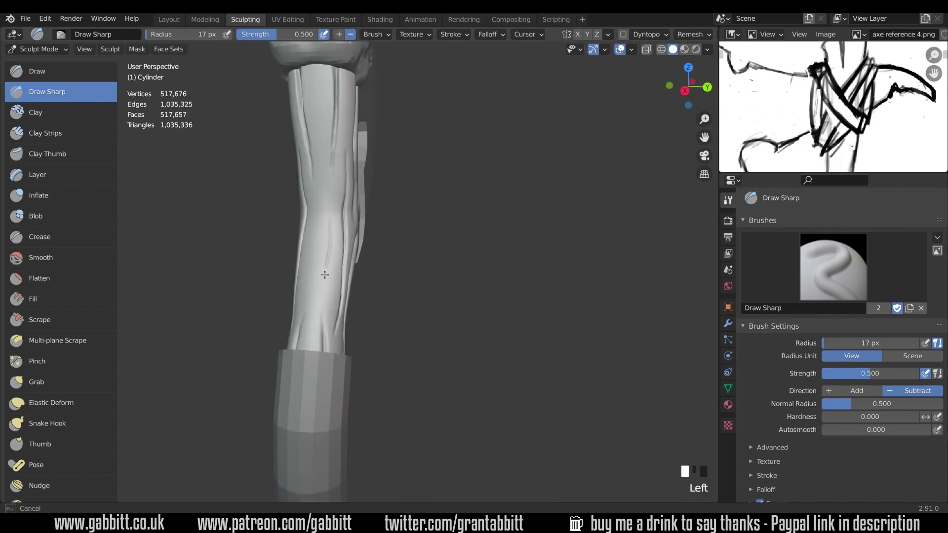
pyautogui.moveTo(320, 216); pyautogui.dragTo(314, 287)
pyautogui.moveTo(321, 89); pyautogui.dragTo(320, 185)
pyautogui.moveTo(302, 315); pyautogui.dragTo(307, 306)
# - Add another grain groove along the opposite side of the handle's middle section
pyautogui.moveTo(316, 301)
pyautogui.mouseDown(button='middle')
pyautogui.moveTo(444, 297)
pyautogui.moveTo(434, 212)
pyautogui.mouseUp(button='middle')
pyautogui.moveTo(473, 222)
pyautogui.keyDown('ctrl'); pyautogui.mouseDown(button='middle')
pyautogui.moveTo(484, 292)
pyautogui.moveTo(476, 267)
pyautogui.mouseUp(button='middle'); pyautogui.keyUp('ctrl')
pyautogui.moveTo(409, 341)
pyautogui.mouseDown(button='middle')
pyautogui.moveTo(449, 350)
pyautogui.moveTo(394, 340)
pyautogui.moveTo(363, 257)
pyautogui.mouseUp(button='middle')
pyautogui.moveTo(354, 274); pyautogui.dragTo(353, 317)
# - Push and pull the knot's rim and the wood around it into an uneven shape with the Grab brush
pyautogui.keyDown('shift'); pyautogui.moveTo(352, 301); pyautogui.dragTo(424, 236, button='middle'); pyautogui.keyUp('shift')
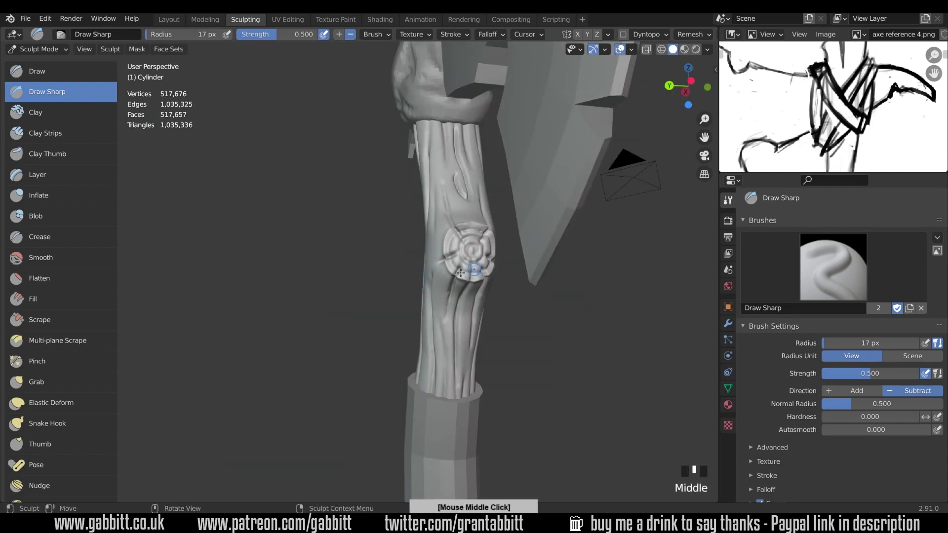
pyautogui.moveTo(459, 276); pyautogui.dragTo(395, 291, button='middle')
pyautogui.click(52, 385)
pyautogui.moveTo(537, 229); pyautogui.dragTo(548, 230, button='middle')
pyautogui.moveTo(488, 204); pyautogui.dragTo(488, 196)
pyautogui.moveTo(472, 253); pyautogui.dragTo(468, 258)
pyautogui.moveTo(511, 210); pyautogui.dragTo(516, 205)
pyautogui.moveTo(516, 231)
pyautogui.mouseDown()
pyautogui.moveTo(523, 228)
pyautogui.moveTo(514, 258)
pyautogui.mouseUp()
pyautogui.moveTo(518, 232); pyautogui.dragTo(573, 232, button='middle')
pyautogui.moveTo(463, 275); pyautogui.dragTo(460, 283)
pyautogui.moveTo(461, 282); pyautogui.dragTo(513, 276, button='middle')
pyautogui.moveTo(444, 261); pyautogui.dragTo(469, 257, button='middle')
pyautogui.moveTo(396, 247); pyautogui.dragTo(389, 248)
pyautogui.moveTo(420, 242)
pyautogui.mouseDown(button='middle')
pyautogui.moveTo(413, 277)
pyautogui.moveTo(246, 291)
pyautogui.mouseUp(button='middle')
# - Deepen the cracks and rings on the reshaped knot with Draw Sharp at an 18 px radius
pyautogui.click(66, 321)
pyautogui.moveTo(484, 238)
pyautogui.mouseDown(button='middle')
pyautogui.moveTo(410, 256)
pyautogui.moveTo(426, 255)
pyautogui.moveTo(286, 237)
pyautogui.mouseUp(button='middle')
pyautogui.click(47, 92)
pyautogui.moveTo(450, 228); pyautogui.dragTo(437, 216)
pyautogui.moveTo(437, 216); pyautogui.dragTo(470, 197, button='middle')
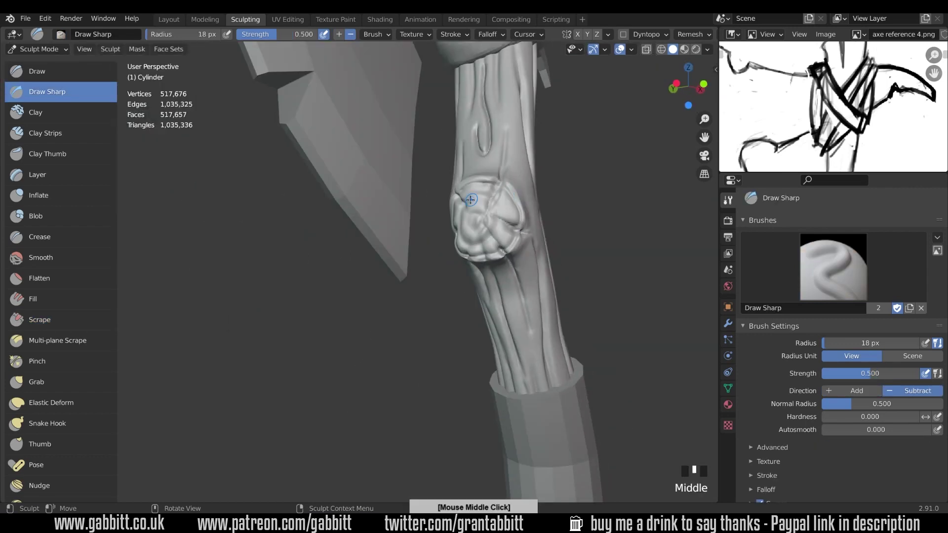
pyautogui.moveTo(472, 197); pyautogui.dragTo(486, 222)
pyautogui.moveTo(444, 224); pyautogui.dragTo(493, 232, button='middle')
pyautogui.moveTo(459, 222); pyautogui.dragTo(482, 217)
pyautogui.moveTo(464, 237); pyautogui.dragTo(459, 251)
pyautogui.scroll(-4, 458, 251)
pyautogui.moveTo(459, 251)
pyautogui.mouseDown(button='middle')
pyautogui.moveTo(535, 260)
pyautogui.moveTo(499, 385)
pyautogui.mouseUp(button='middle')
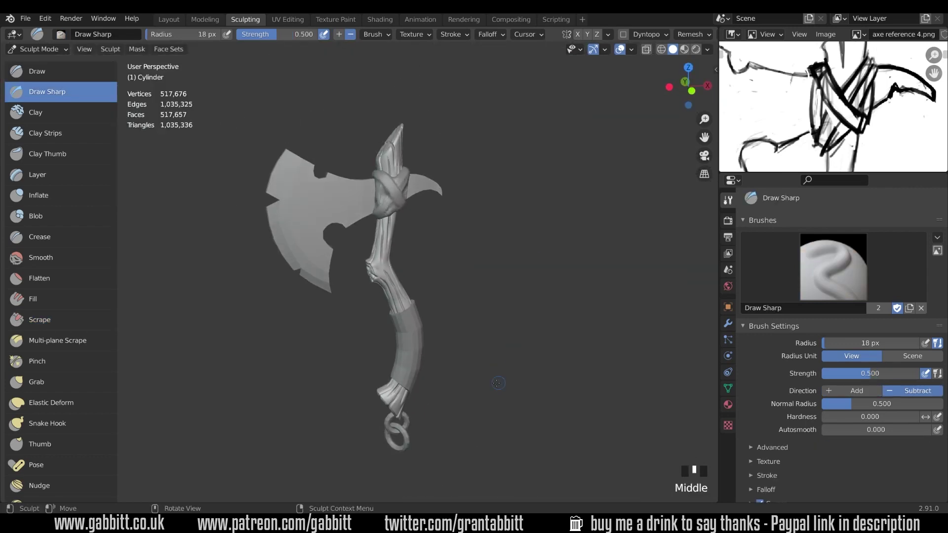
pyautogui.scroll(5, 499, 385)
pyautogui.moveTo(399, 252)
pyautogui.mouseDown()
pyautogui.moveTo(394, 262)
pyautogui.moveTo(420, 268)
pyautogui.mouseUp()
pyautogui.scroll(3, 395, 262)
pyautogui.scroll(-6, 420, 268)
# - Pull the outline of the handle's slanted top end into an irregular shape with a 73 px Grab brush
pyautogui.moveTo(420, 268)
pyautogui.mouseDown(button='middle')
pyautogui.moveTo(501, 324)
pyautogui.moveTo(491, 322)
pyautogui.mouseUp(button='middle')
pyautogui.moveTo(491, 247)
pyautogui.mouseDown(button='middle')
pyautogui.moveTo(444, 267)
pyautogui.moveTo(437, 296)
pyautogui.mouseUp(button='middle')
pyautogui.moveTo(439, 237)
pyautogui.keyDown('shift'); pyautogui.mouseDown(button='middle')
pyautogui.moveTo(437, 271)
pyautogui.moveTo(483, 217)
pyautogui.moveTo(509, 220)
pyautogui.mouseUp(button='middle'); pyautogui.keyUp('shift')
pyautogui.click(36, 381)
pyautogui.moveTo(444, 222); pyautogui.dragTo(473, 232, button='middle')
pyautogui.moveTo(428, 239); pyautogui.dragTo(431, 228)
pyautogui.moveTo(440, 215); pyautogui.dragTo(447, 210)
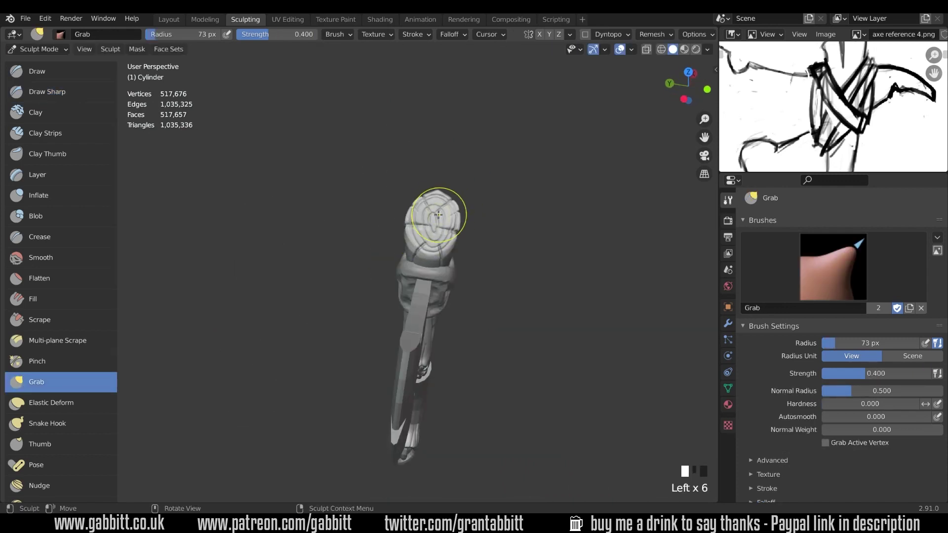
pyautogui.moveTo(446, 210); pyautogui.dragTo(548, 183, button='middle')
pyautogui.moveTo(430, 165); pyautogui.dragTo(442, 156)
pyautogui.moveTo(442, 156); pyautogui.dragTo(386, 288, button='middle')
pyautogui.moveTo(386, 288); pyautogui.dragTo(389, 283)
pyautogui.moveTo(389, 282)
pyautogui.mouseDown(button='middle')
pyautogui.moveTo(457, 316)
pyautogui.moveTo(419, 257)
pyautogui.mouseUp(button='middle')
pyautogui.moveTo(434, 257)
pyautogui.keyDown('ctrl'); pyautogui.mouseDown(button='middle')
pyautogui.moveTo(451, 316)
pyautogui.moveTo(454, 134)
pyautogui.mouseUp(button='middle'); pyautogui.keyUp('ctrl')
pyautogui.moveTo(454, 197)
pyautogui.mouseDown(button='middle')
pyautogui.moveTo(523, 212)
pyautogui.moveTo(474, 237)
pyautogui.mouseUp(button='middle')
pyautogui.keyDown('shift'); pyautogui.moveTo(489, 340); pyautogui.dragTo(475, 377, button='middle'); pyautogui.keyUp('shift')
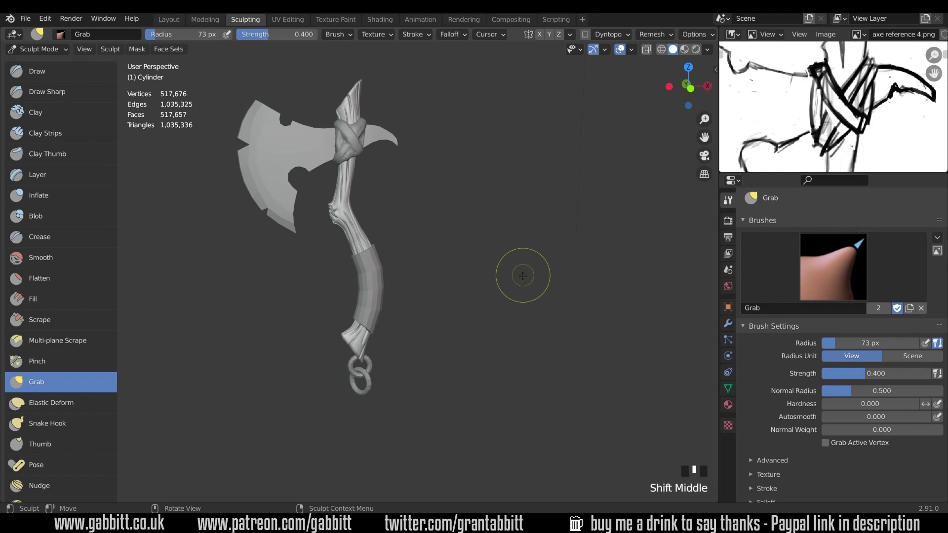
# - Leave sculpting the handle, select the grip sleeve in Object Mode and enter Sculpt Mode on it
pyautogui.hotkey('ctrl', 'Tab')
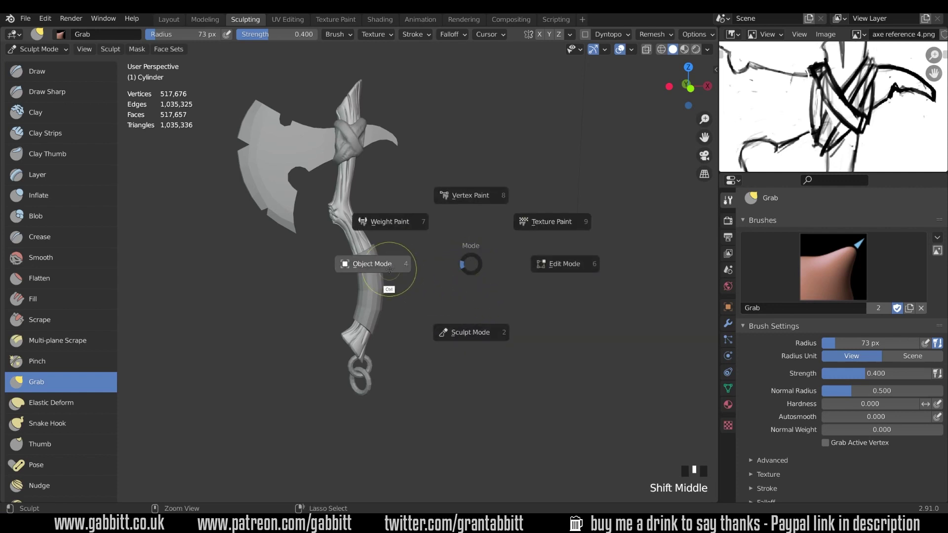
pyautogui.hotkey('ctrl', 'Tab')
pyautogui.click(376, 283)
pyautogui.hotkey('ctrl', 'Tab')
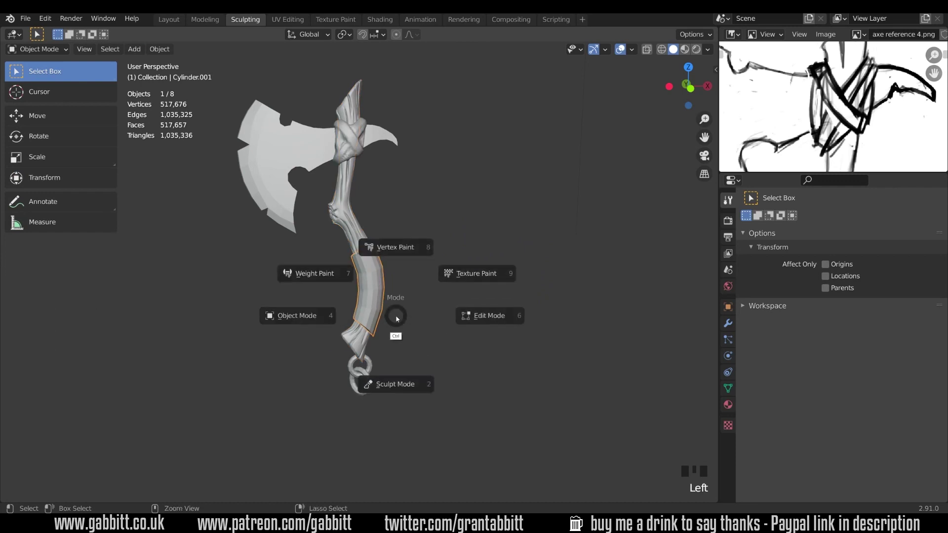
pyautogui.hotkey('ctrl', 'Tab')
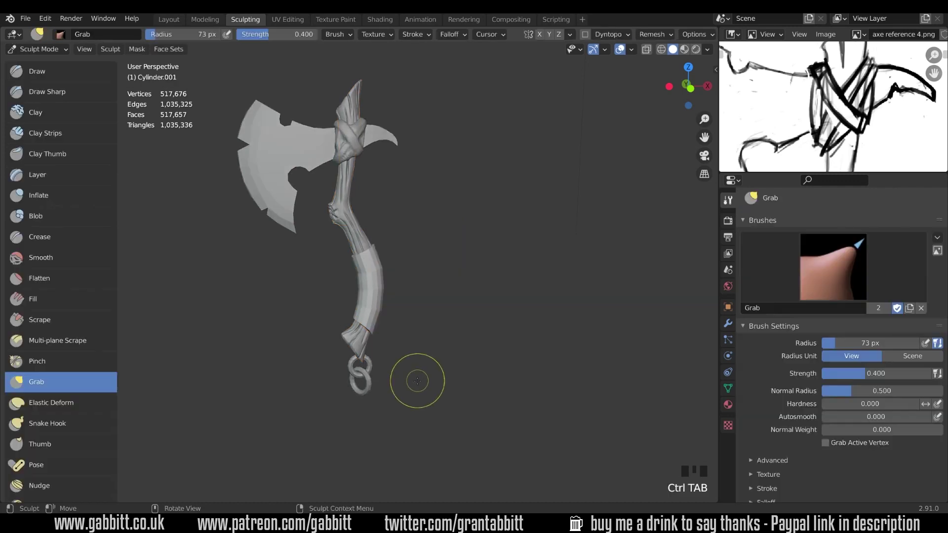
# - Apply the grip sleeve's Mirror modifier
pyautogui.click(62, 51)
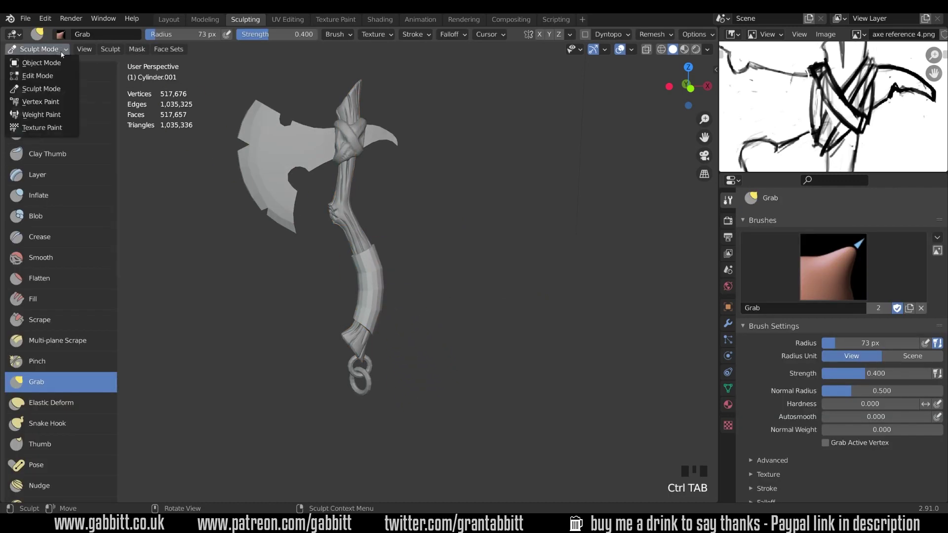
pyautogui.click(63, 52)
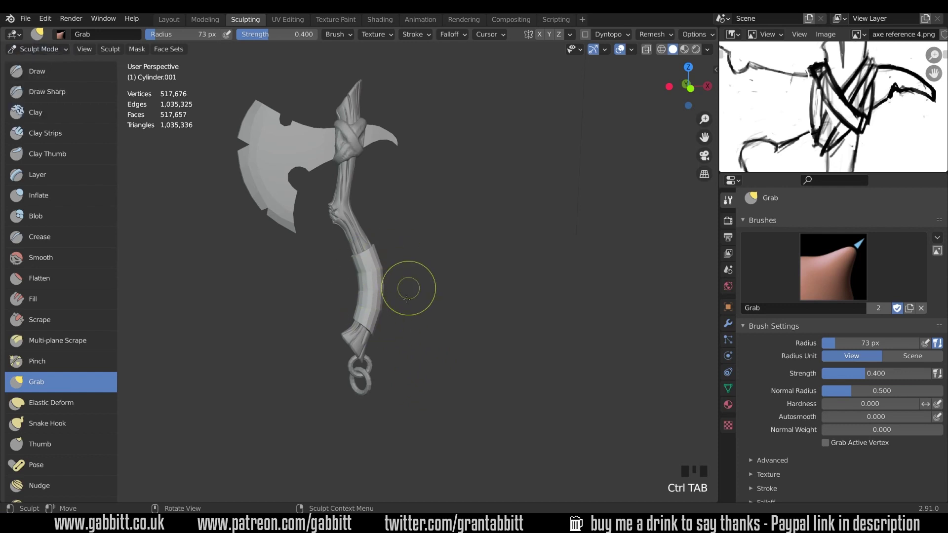
pyautogui.click(729, 325)
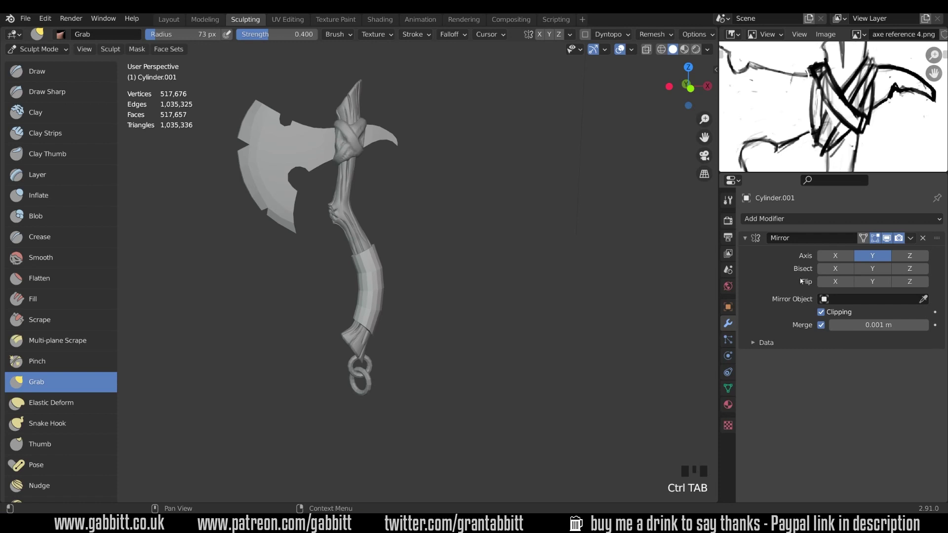
pyautogui.hotkey('ctrl', 'a')
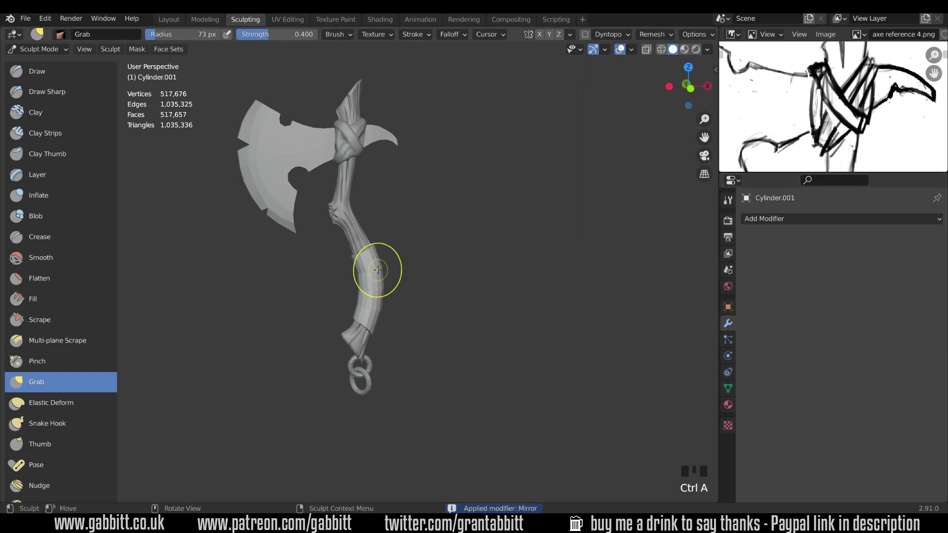
# - Apply the grip sleeve's rotation and scale in Object Mode and return it to Sculpt Mode
pyautogui.press('n')
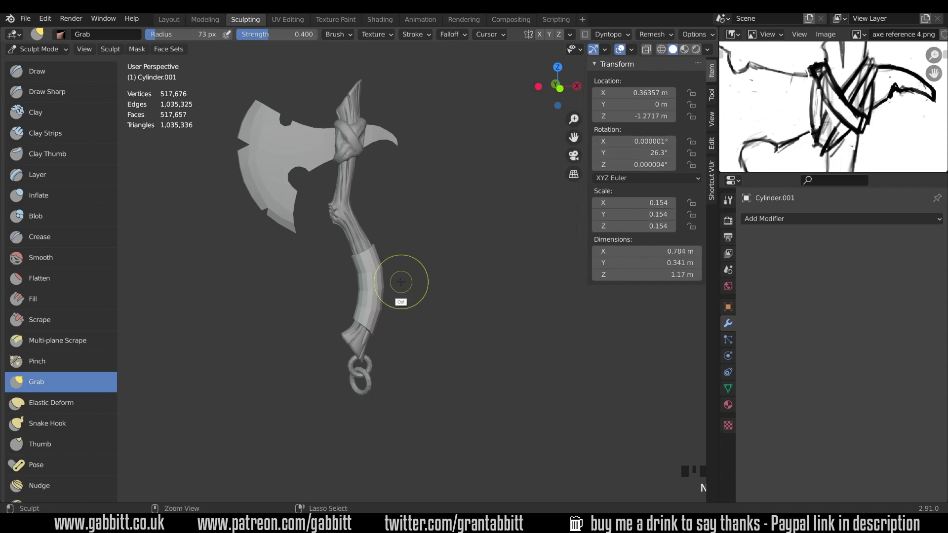
pyautogui.hotkey('ctrl', 'Tab')
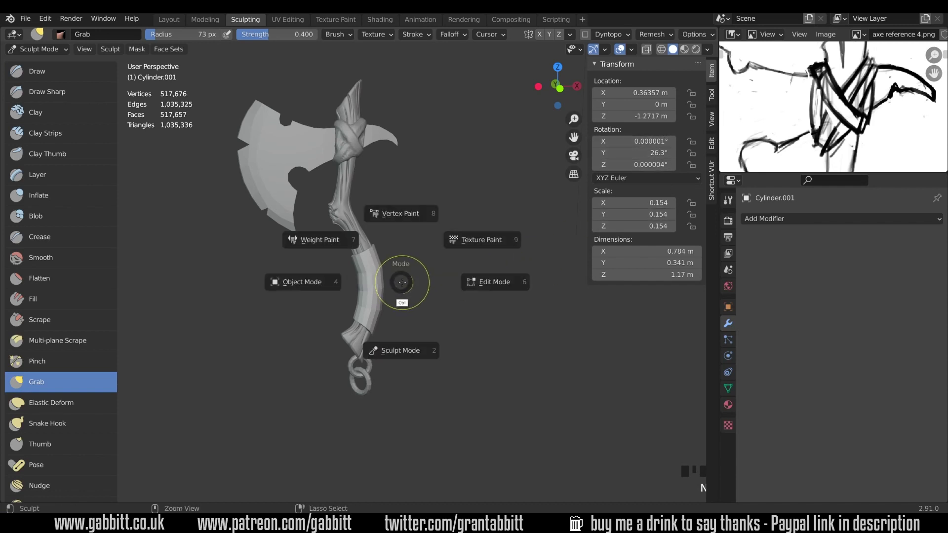
pyautogui.click(301, 282)
pyautogui.hotkey('ctrl', 'a')
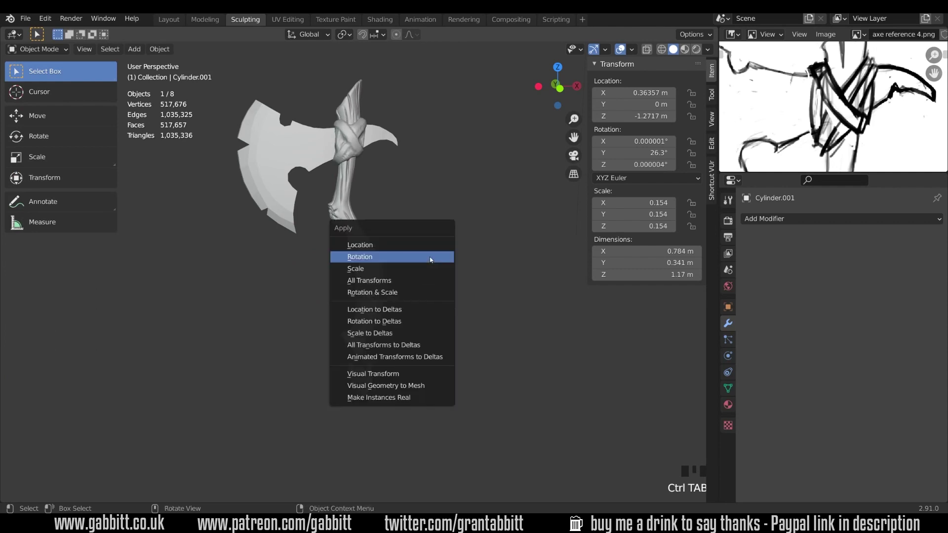
pyautogui.click(410, 296)
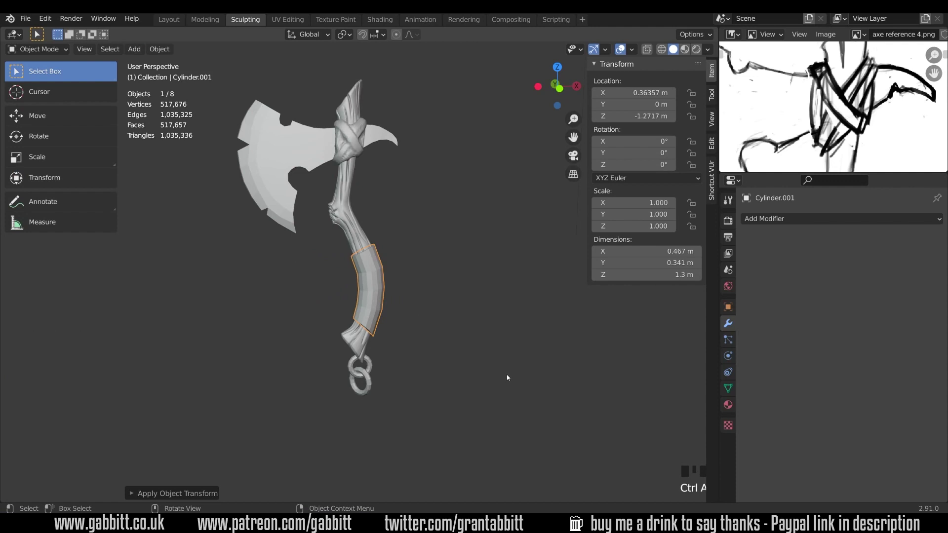
pyautogui.press('n')
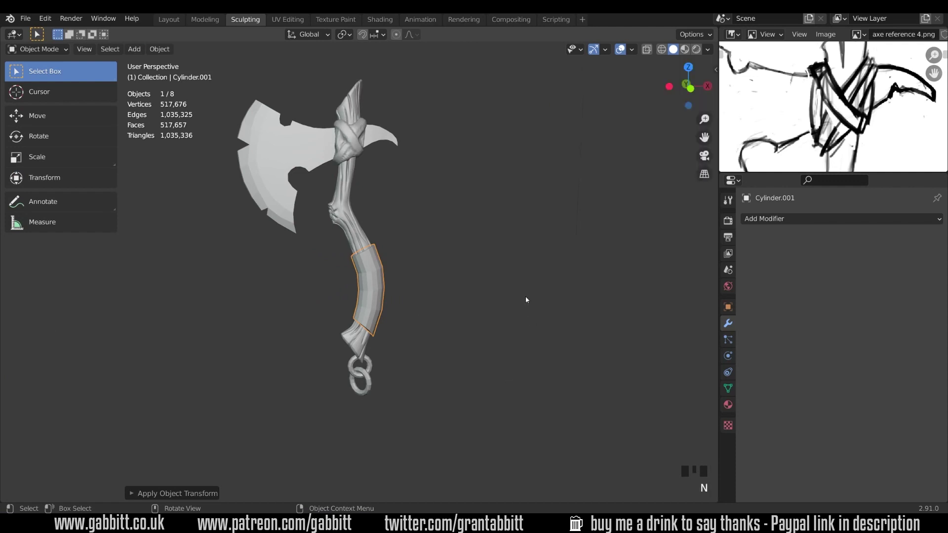
pyautogui.hotkey('ctrl', 'Tab')
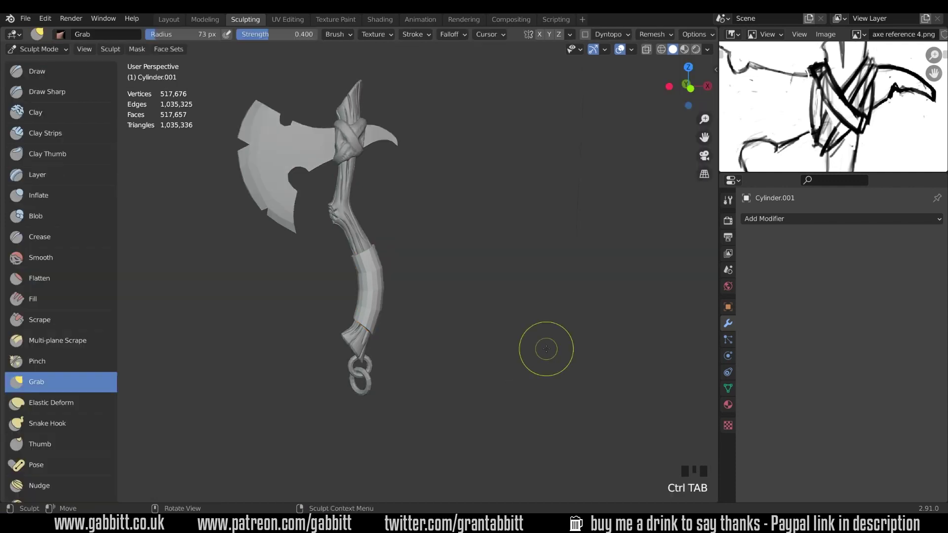
# - Remesh the grip sleeve with a voxel size of 0.0045 and choose the Draw Sharp brush
pyautogui.moveTo(546, 345)
pyautogui.mouseDown(button='middle')
pyautogui.moveTo(469, 296)
pyautogui.moveTo(451, 303)
pyautogui.mouseUp(button='middle')
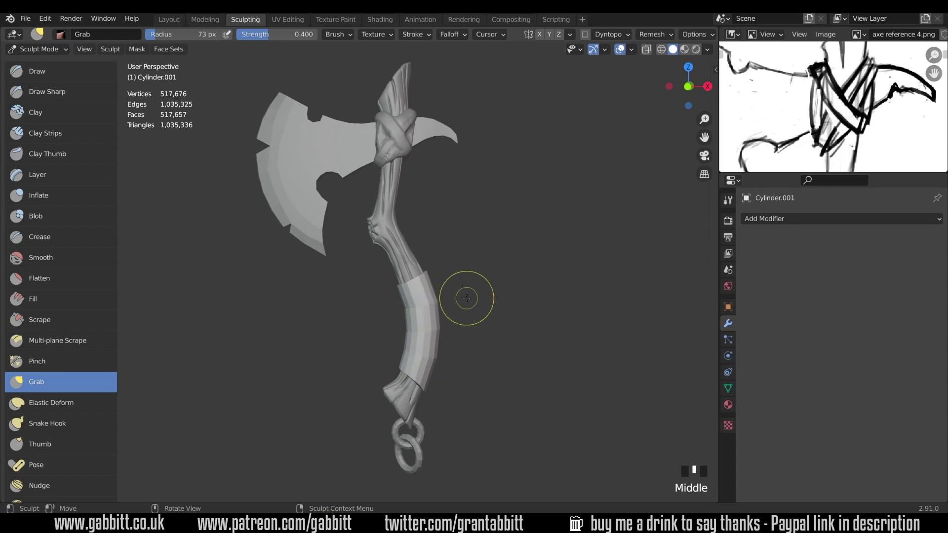
pyautogui.hotkey('shift', 'r')
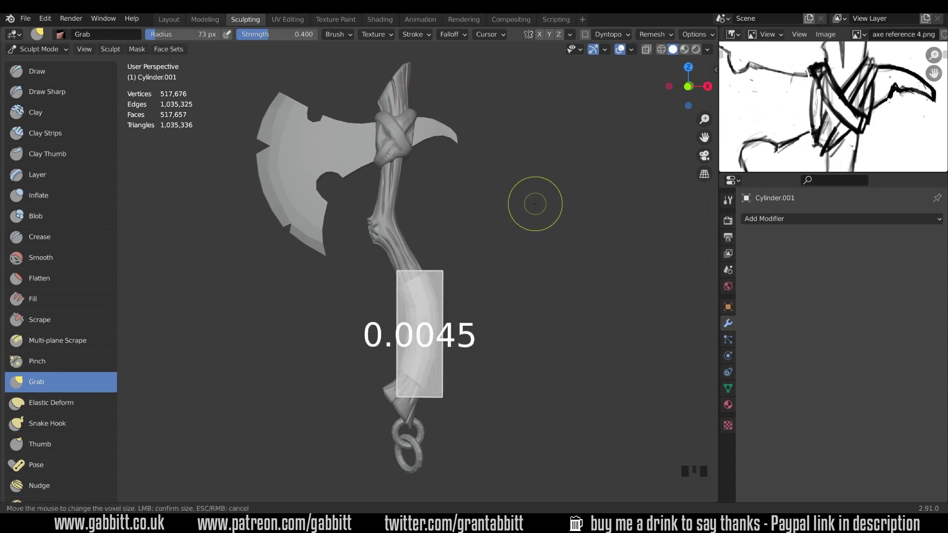
pyautogui.click(535, 205)
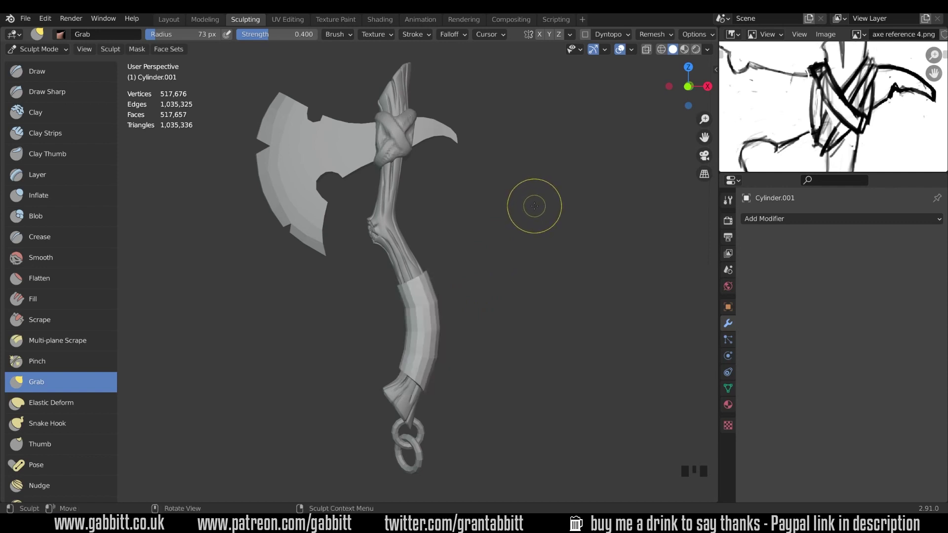
pyautogui.hotkey('ctrl', 'r')
pyautogui.keyDown('shift'); pyautogui.moveTo(464, 340); pyautogui.dragTo(469, 258, button='middle'); pyautogui.keyUp('shift')
pyautogui.click(75, 90)
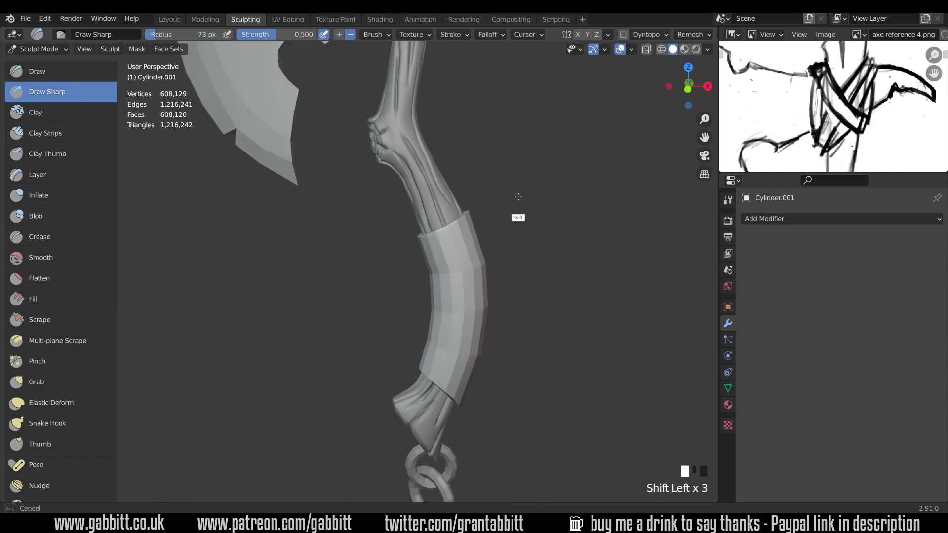
# - Smooth away the flat facets all around the grip sleeve and along its two end rims
pyautogui.keyDown('shift'); pyautogui.moveTo(472, 361); pyautogui.dragTo(470, 371); pyautogui.keyUp('shift')
pyautogui.moveTo(488, 316); pyautogui.dragTo(543, 296, button='middle')
pyautogui.moveTo(473, 242)
pyautogui.keyDown('shift'); pyautogui.mouseDown()
pyautogui.moveTo(463, 212)
pyautogui.moveTo(469, 316)
pyautogui.mouseUp(); pyautogui.keyUp('shift')
pyautogui.moveTo(528, 319); pyautogui.dragTo(474, 308, button='middle')
pyautogui.moveTo(447, 207)
pyautogui.keyDown('shift'); pyautogui.mouseDown()
pyautogui.moveTo(450, 188)
pyautogui.moveTo(399, 240)
pyautogui.mouseUp(); pyautogui.keyUp('shift')
pyautogui.moveTo(459, 217); pyautogui.dragTo(493, 256, button='middle')
pyautogui.keyDown('shift'); pyautogui.moveTo(464, 234); pyautogui.dragTo(428, 264); pyautogui.keyUp('shift')
pyautogui.moveTo(459, 341); pyautogui.dragTo(425, 270, button='middle')
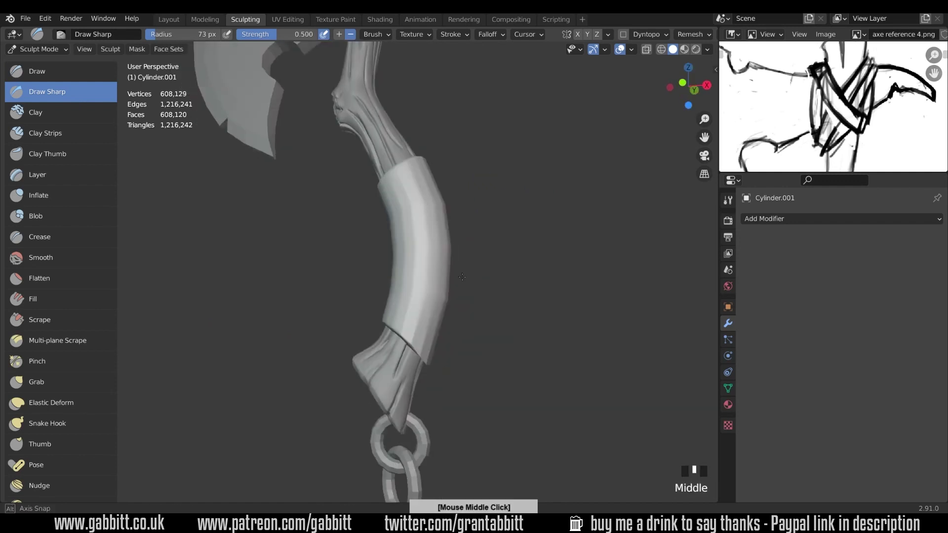
pyautogui.keyDown('shift'); pyautogui.moveTo(425, 351); pyautogui.dragTo(393, 323); pyautogui.keyUp('shift')
pyautogui.keyDown('shift'); pyautogui.moveTo(392, 323); pyautogui.dragTo(427, 353); pyautogui.keyUp('shift')
pyautogui.moveTo(427, 296); pyautogui.dragTo(366, 257, button='middle')
pyautogui.keyDown('shift'); pyautogui.moveTo(366, 258); pyautogui.dragTo(344, 278); pyautogui.keyUp('shift')
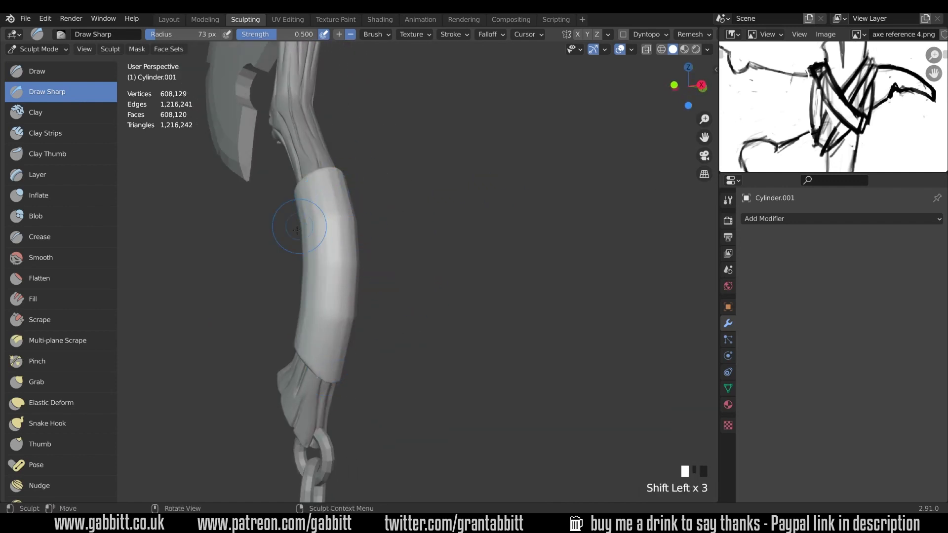
pyautogui.keyDown('shift'); pyautogui.moveTo(297, 230); pyautogui.dragTo(335, 166); pyautogui.keyUp('shift')
pyautogui.keyDown('shift'); pyautogui.moveTo(303, 202); pyautogui.dragTo(329, 283); pyautogui.keyUp('shift')
pyautogui.moveTo(346, 272)
pyautogui.mouseDown(button='middle')
pyautogui.moveTo(336, 243)
pyautogui.moveTo(344, 240)
pyautogui.mouseUp(button='middle')
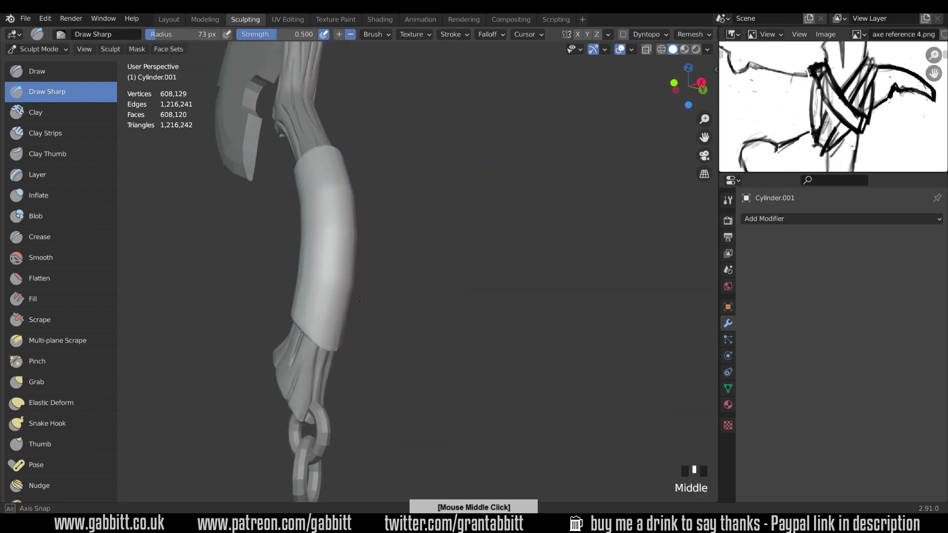
pyautogui.moveTo(170, 151); pyautogui.dragTo(225, 133, button='middle')
pyautogui.moveTo(426, 352)
pyautogui.keyDown('shift'); pyautogui.mouseDown()
pyautogui.moveTo(421, 319)
pyautogui.moveTo(399, 289)
pyautogui.mouseUp(); pyautogui.keyUp('shift')
pyautogui.moveTo(395, 287); pyautogui.dragTo(430, 291, button='middle')
pyautogui.keyDown('shift'); pyautogui.moveTo(464, 327); pyautogui.dragTo(464, 287); pyautogui.keyUp('shift')
pyautogui.moveTo(464, 287)
pyautogui.mouseDown(button='middle')
pyautogui.moveTo(351, 239)
pyautogui.moveTo(488, 284)
pyautogui.mouseUp(button='middle')
pyautogui.keyDown('shift'); pyautogui.click(351, 239); pyautogui.keyUp('shift')
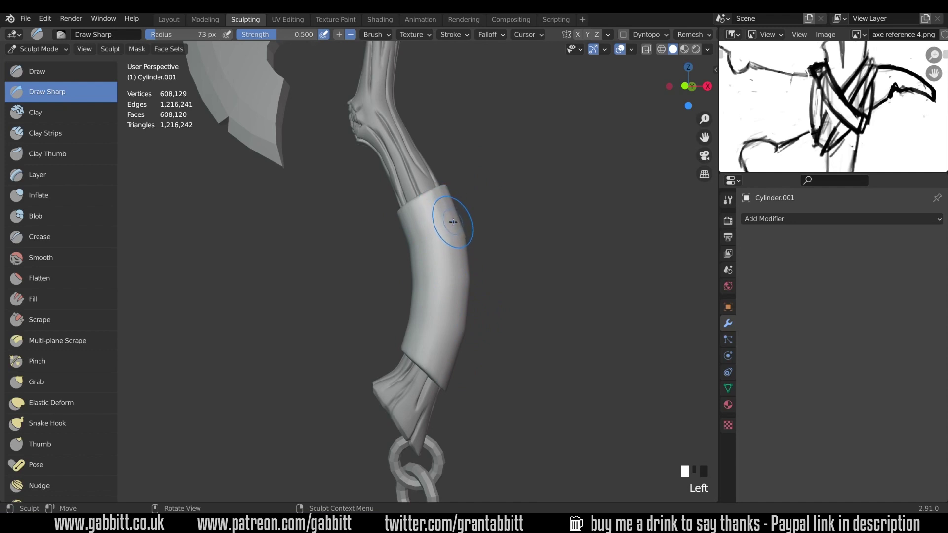
# - Try a diagonal wrap groove across the upper part of the sleeve with a 20 px Draw Sharp brush
pyautogui.press('f')
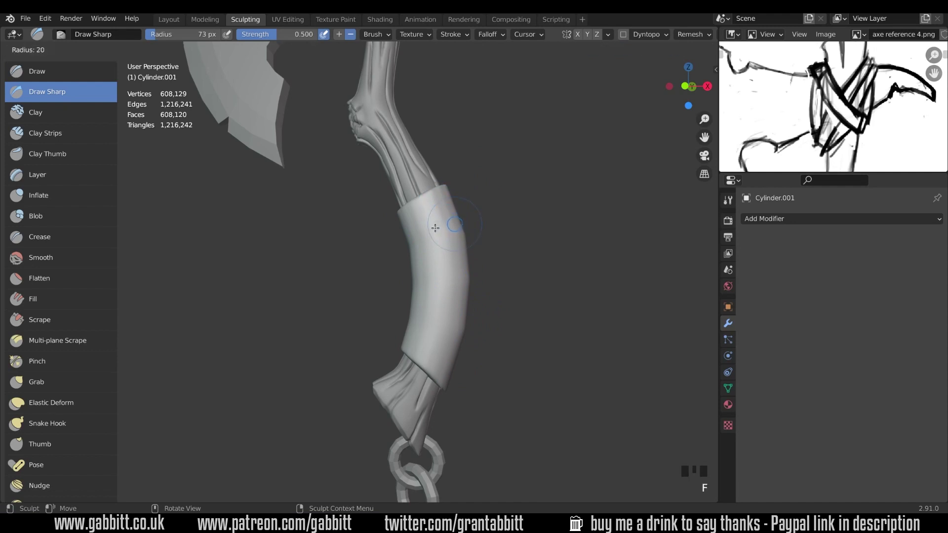
pyautogui.click(435, 228)
pyautogui.moveTo(452, 222); pyautogui.dragTo(424, 242)
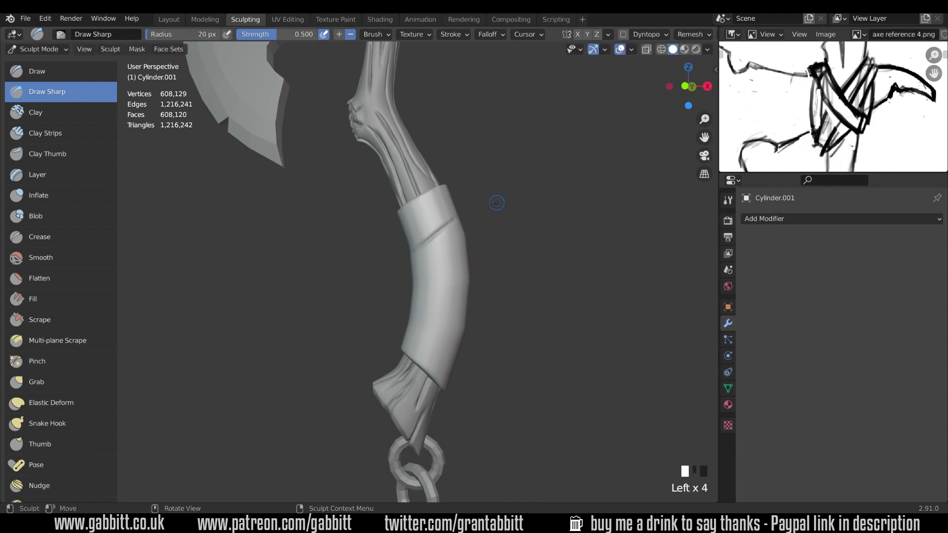
pyautogui.moveTo(496, 203); pyautogui.dragTo(473, 211, button='middle')
pyautogui.moveTo(402, 264); pyautogui.dragTo(438, 242)
pyautogui.moveTo(491, 212); pyautogui.dragTo(399, 263, button='middle')
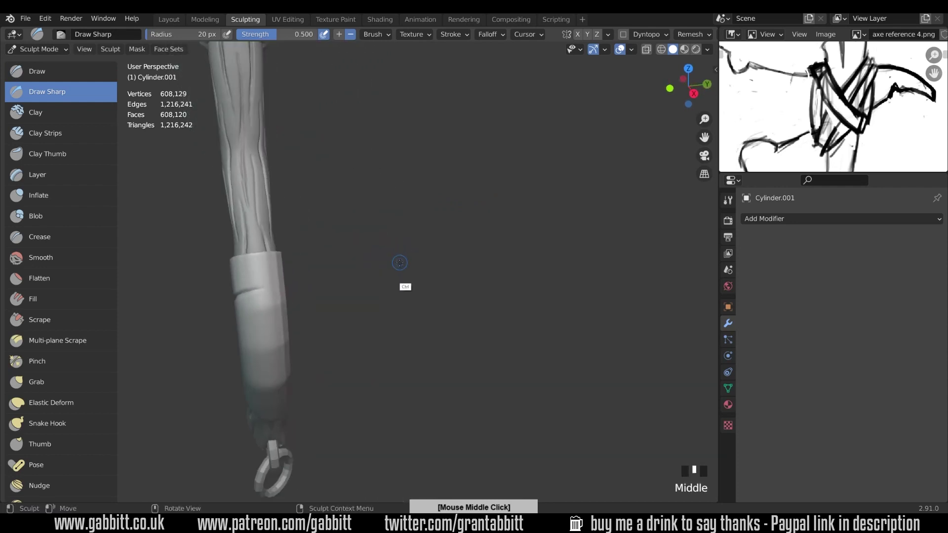
# - Undo the groove and smoothing strokes on the grip sleeve
pyautogui.hotkey('ctrl', 'z')
pyautogui.hotkey('ctrl', 'z')
pyautogui.moveTo(382, 300); pyautogui.dragTo(297, 296, button='middle')
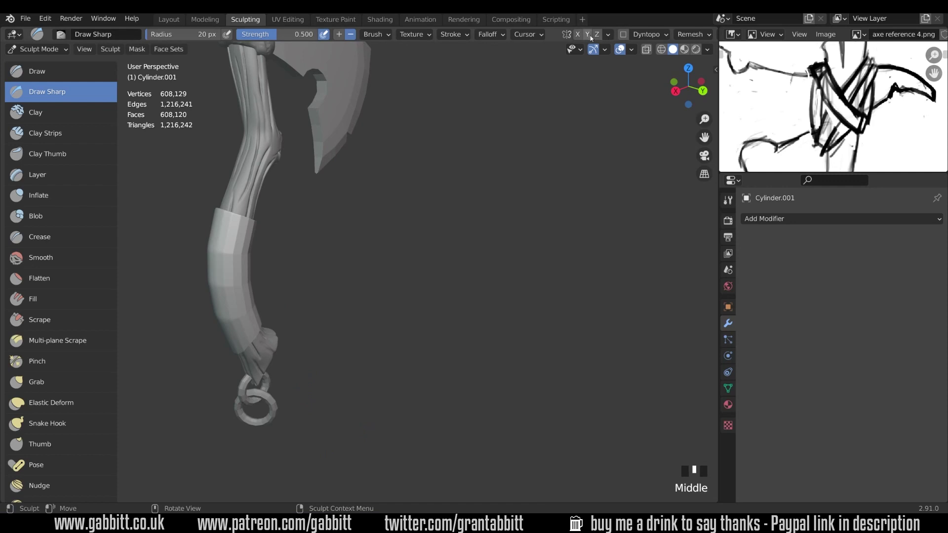
# - Enable Y-axis sculpt symmetry and smooth the sleeve's facets with the brush radius at 118 px
pyautogui.keyDown('shift'); pyautogui.moveTo(241, 252); pyautogui.dragTo(239, 291); pyautogui.keyUp('shift')
pyautogui.moveTo(290, 294); pyautogui.dragTo(269, 321, button='middle')
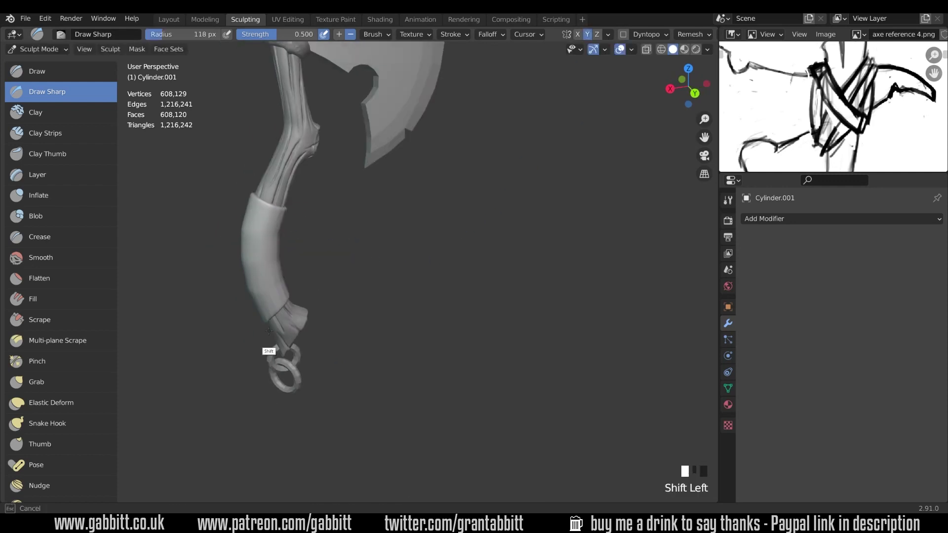
pyautogui.keyDown('shift'); pyautogui.moveTo(268, 328); pyautogui.dragTo(270, 301); pyautogui.keyUp('shift')
pyautogui.moveTo(286, 316); pyautogui.dragTo(232, 356, button='middle')
pyautogui.keyDown('shift'); pyautogui.moveTo(229, 356); pyautogui.dragTo(231, 316); pyautogui.keyUp('shift')
pyautogui.moveTo(247, 296); pyautogui.dragTo(474, 256, button='middle')
pyautogui.keyDown('shift'); pyautogui.moveTo(486, 257); pyautogui.dragTo(487, 243); pyautogui.keyUp('shift')
pyautogui.moveTo(487, 243); pyautogui.dragTo(456, 307, button='middle')
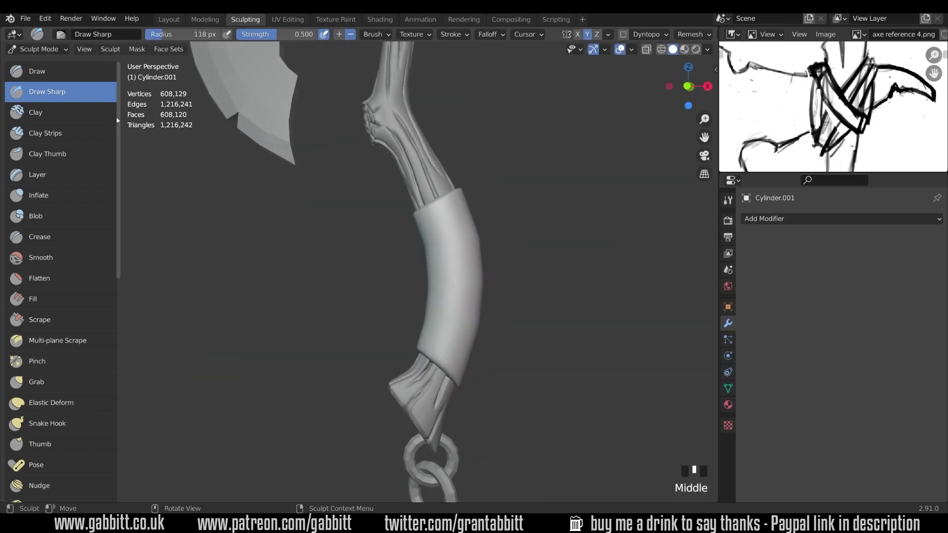
# - Carve four slanted wrap grooves across the sleeve with a 16 px Draw Sharp brush, redoing the lowest one
pyautogui.moveTo(476, 211); pyautogui.dragTo(483, 209, button='middle')
pyautogui.moveTo(477, 210); pyautogui.dragTo(420, 250)
pyautogui.moveTo(420, 250)
pyautogui.mouseDown(button='middle')
pyautogui.moveTo(406, 251)
pyautogui.moveTo(420, 250)
pyautogui.mouseUp(button='middle')
pyautogui.moveTo(543, 226); pyautogui.dragTo(422, 262)
pyautogui.moveTo(423, 279); pyautogui.dragTo(418, 280, button='middle')
pyautogui.moveTo(476, 301); pyautogui.dragTo(418, 290)
pyautogui.moveTo(468, 335); pyautogui.dragTo(413, 315)
pyautogui.moveTo(413, 315); pyautogui.dragTo(469, 315, button='middle')
pyautogui.hotkey('ctrl', 'z')
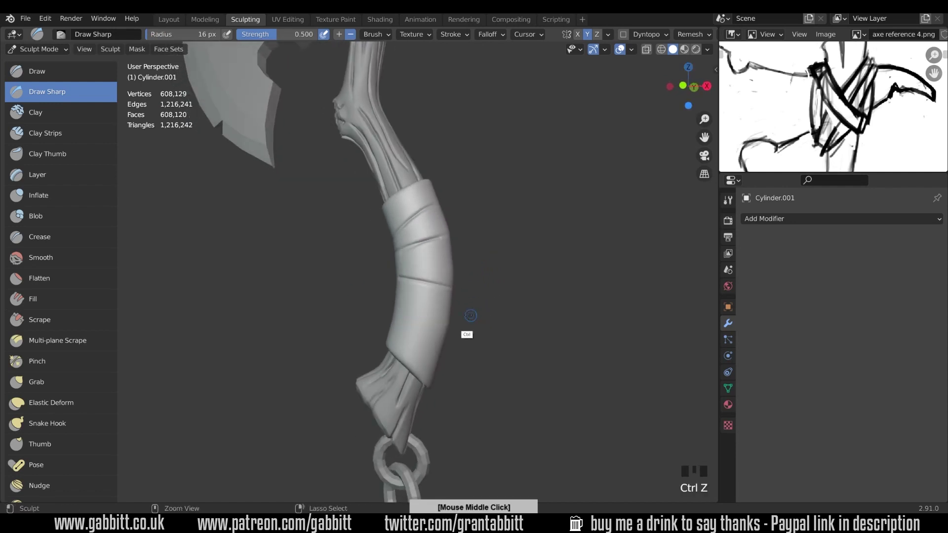
pyautogui.moveTo(463, 353); pyautogui.dragTo(398, 311)
pyautogui.moveTo(464, 353); pyautogui.dragTo(455, 331, button='middle')
pyautogui.moveTo(455, 331); pyautogui.dragTo(443, 324)
# - Continue the wrap grooves around the side of the sleeve with short Draw Sharp strokes
pyautogui.moveTo(443, 324); pyautogui.dragTo(425, 306, button='middle')
pyautogui.moveTo(389, 255); pyautogui.dragTo(367, 265)
pyautogui.moveTo(425, 257)
pyautogui.mouseDown(button='middle')
pyautogui.moveTo(449, 229)
pyautogui.moveTo(426, 247)
pyautogui.mouseUp(button='middle')
pyautogui.moveTo(381, 270); pyautogui.dragTo(423, 266)
pyautogui.moveTo(423, 267); pyautogui.dragTo(513, 269, button='middle')
pyautogui.moveTo(509, 276); pyautogui.dragTo(492, 274)
pyautogui.moveTo(492, 274); pyautogui.dragTo(505, 242, button='middle')
pyautogui.moveTo(516, 203)
pyautogui.mouseDown(button='middle')
pyautogui.moveTo(484, 209)
pyautogui.moveTo(442, 239)
pyautogui.mouseUp(button='middle')
# - Build up the sleeve's top band above the first groove with a 34 px Clay Strips brush
pyautogui.click(45, 133)
pyautogui.press('f')
pyautogui.moveTo(431, 221); pyautogui.dragTo(471, 197)
pyautogui.moveTo(423, 226); pyautogui.dragTo(477, 190)
pyautogui.moveTo(421, 234); pyautogui.dragTo(422, 232)
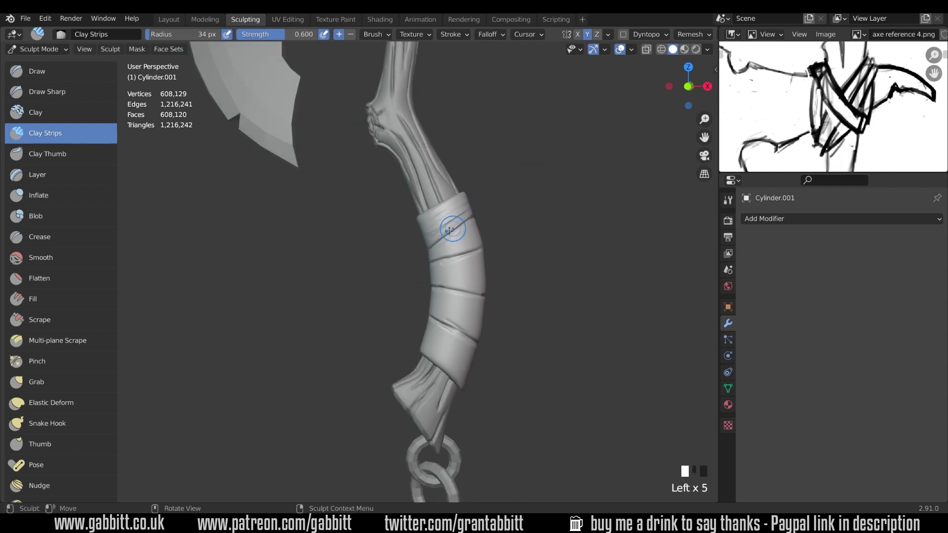
pyautogui.keyDown('shift'); pyautogui.moveTo(344, 287); pyautogui.dragTo(341, 291); pyautogui.keyUp('shift')
# - Extend the raised top band around the sleeve's side so it overlaps the band below as a thick strap
pyautogui.moveTo(540, 181); pyautogui.dragTo(520, 193, button='middle')
pyautogui.moveTo(445, 225); pyautogui.dragTo(363, 273)
pyautogui.moveTo(444, 227); pyautogui.dragTo(363, 274)
pyautogui.moveTo(440, 229); pyautogui.dragTo(351, 280)
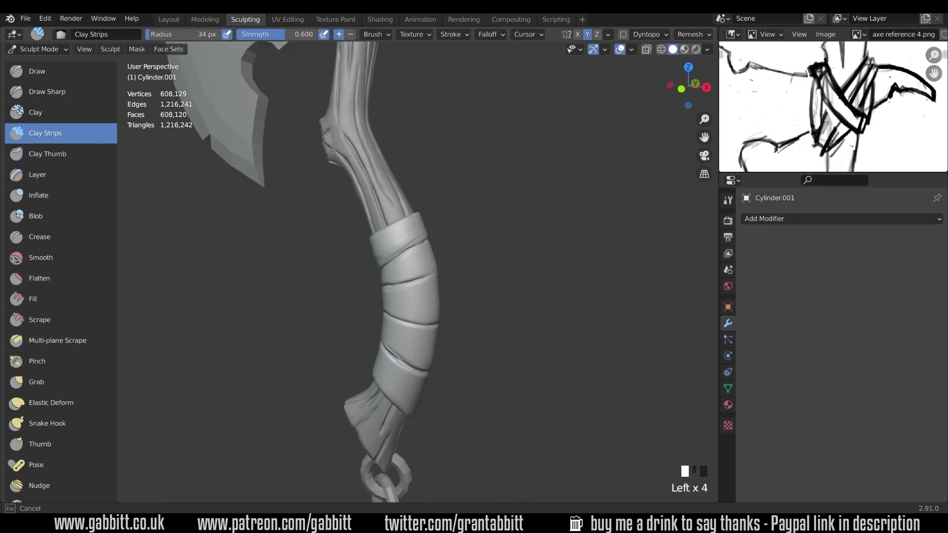
pyautogui.moveTo(490, 199); pyautogui.dragTo(495, 193, button='middle')
pyautogui.click(497, 190)
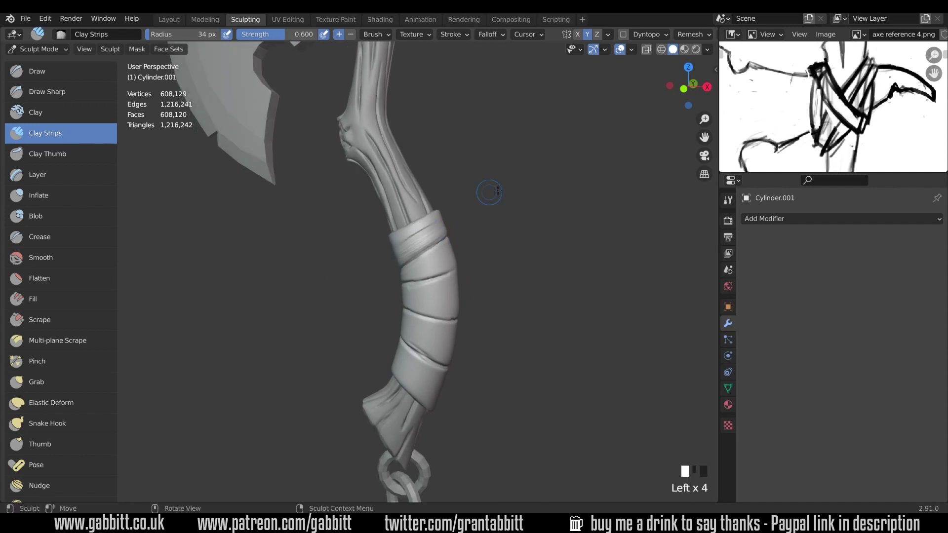
pyautogui.moveTo(463, 222); pyautogui.dragTo(495, 209, button='middle')
pyautogui.keyDown('ctrl'); pyautogui.moveTo(493, 251); pyautogui.dragTo(493, 239, button='middle'); pyautogui.keyUp('ctrl')
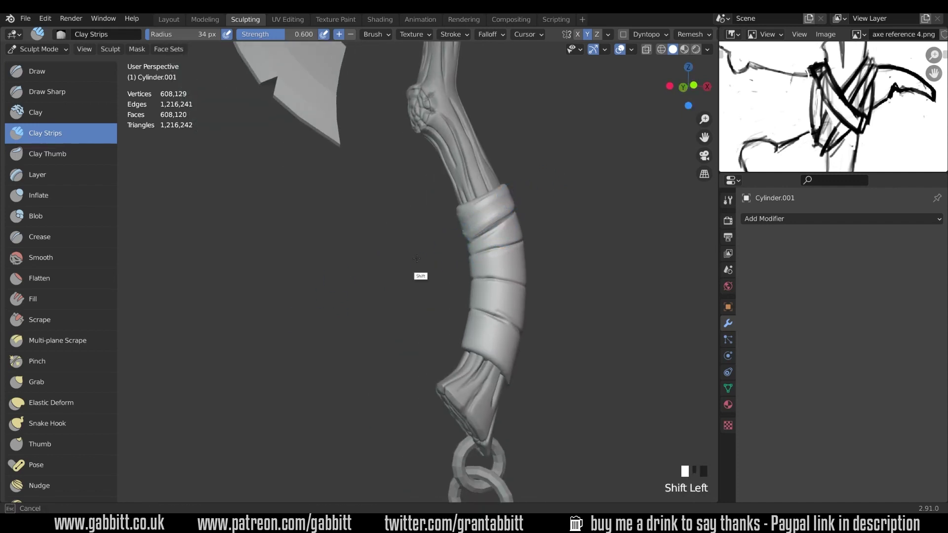
pyautogui.moveTo(527, 213); pyautogui.dragTo(361, 292, button='middle')
pyautogui.click(361, 293)
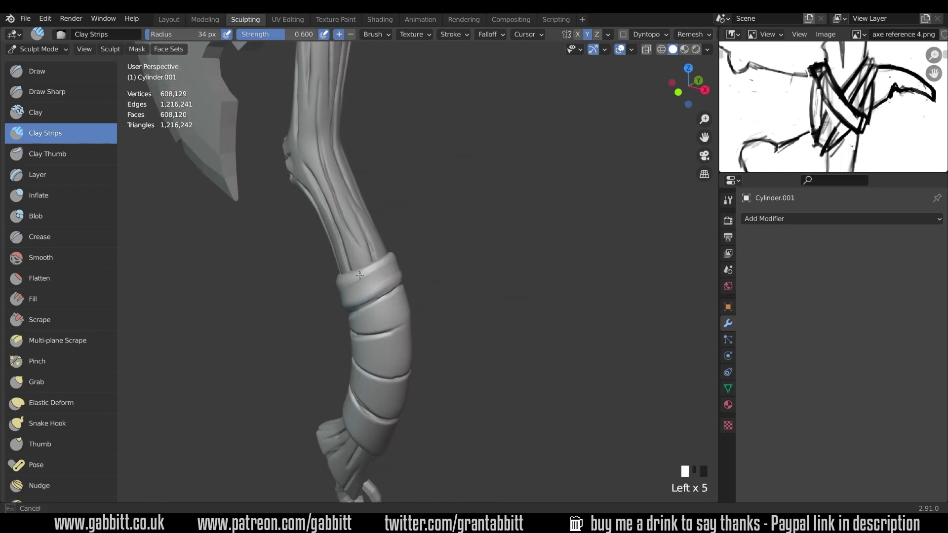
pyautogui.moveTo(415, 264); pyautogui.dragTo(424, 267, button='middle')
# - Carve down the second band beneath the first groove with subtractive 61 px Clay Strips, then smooth it
pyautogui.press('f')
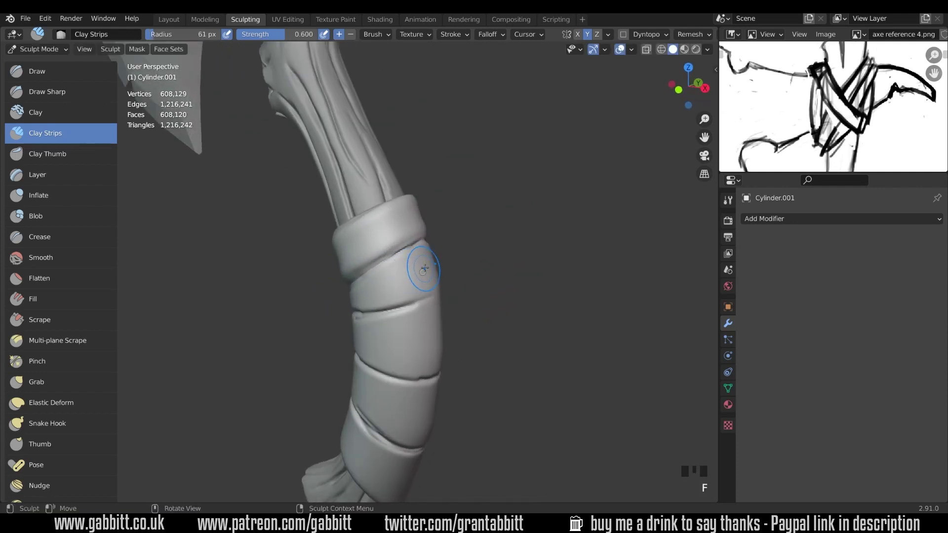
pyautogui.keyDown('ctrl'); pyautogui.moveTo(393, 298); pyautogui.dragTo(424, 286); pyautogui.keyUp('ctrl')
pyautogui.moveTo(423, 286); pyautogui.dragTo(528, 239, button='middle')
pyautogui.moveTo(529, 239)
pyautogui.keyDown('ctrl'); pyautogui.mouseDown()
pyautogui.moveTo(494, 242)
pyautogui.moveTo(523, 228)
pyautogui.mouseUp(); pyautogui.keyUp('ctrl')
pyautogui.moveTo(523, 228); pyautogui.dragTo(400, 281, button='middle')
pyautogui.keyDown('shift'); pyautogui.moveTo(385, 296); pyautogui.dragTo(410, 287); pyautogui.keyUp('shift')
pyautogui.moveTo(409, 287); pyautogui.dragTo(475, 229, button='middle')
# - Deepen the groove beneath the top band around the sleeve with a 30 px Draw Sharp brush
pyautogui.press('f')
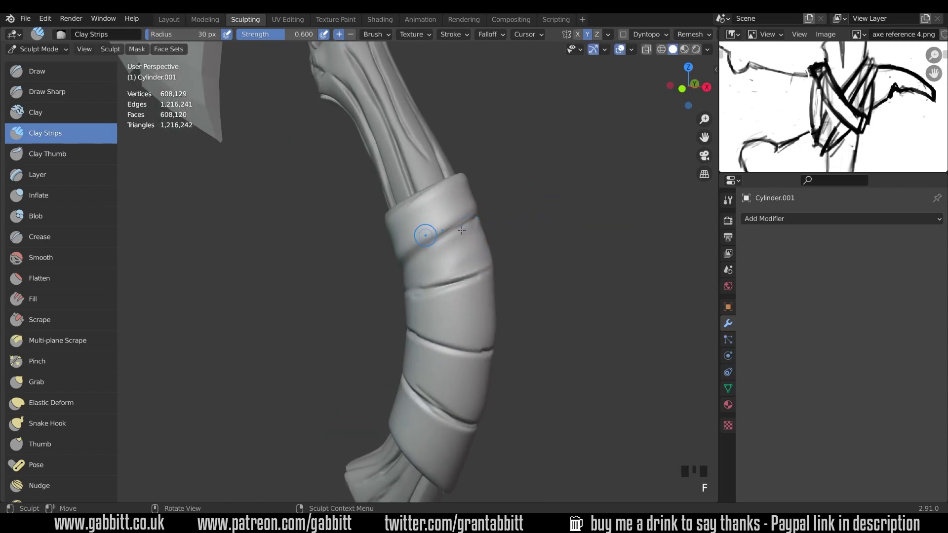
pyautogui.click(47, 91)
pyautogui.moveTo(409, 261); pyautogui.dragTo(466, 225)
pyautogui.moveTo(467, 224)
pyautogui.mouseDown(button='middle')
pyautogui.moveTo(575, 183)
pyautogui.moveTo(469, 232)
pyautogui.mouseUp(button='middle')
pyautogui.moveTo(395, 277); pyautogui.dragTo(464, 257)
pyautogui.moveTo(502, 265); pyautogui.dragTo(447, 284, button='middle')
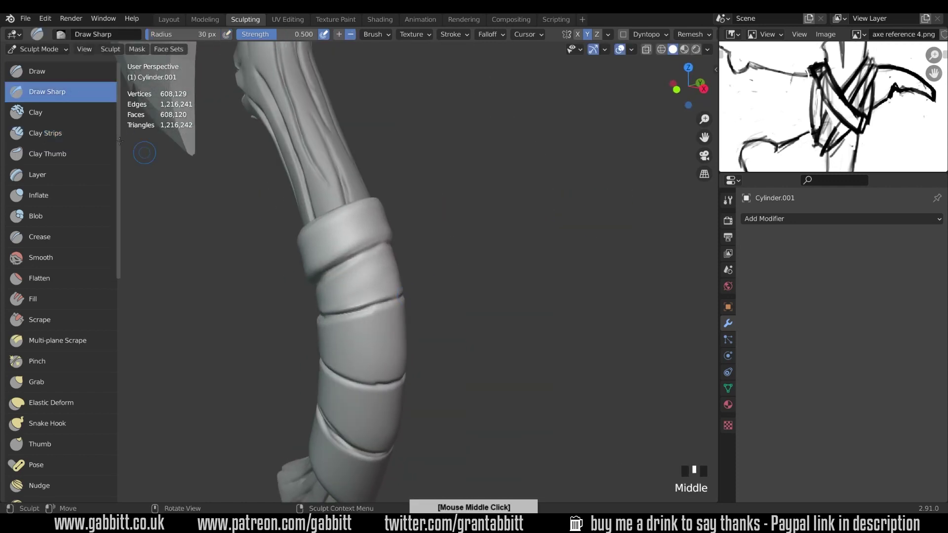
# - Build up the upper and lower edges of the third band with a 56 px Clay Strips brush
pyautogui.click(46, 133)
pyautogui.moveTo(395, 318); pyautogui.dragTo(440, 297, button='middle')
pyautogui.moveTo(389, 300); pyautogui.dragTo(450, 281)
pyautogui.moveTo(484, 278)
pyautogui.mouseDown(button='middle')
pyautogui.moveTo(544, 258)
pyautogui.moveTo(438, 277)
pyautogui.mouseUp(button='middle')
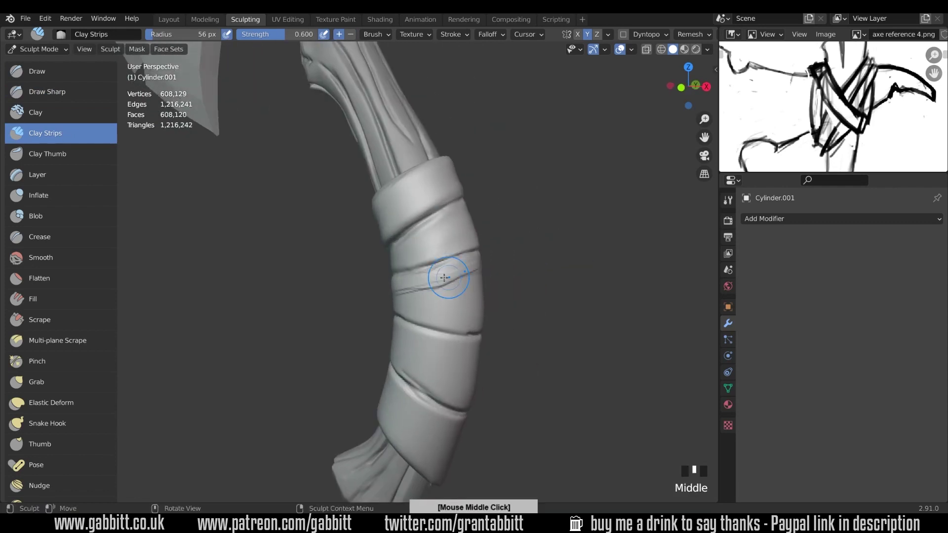
pyautogui.moveTo(438, 277)
pyautogui.mouseDown()
pyautogui.moveTo(413, 296)
pyautogui.moveTo(446, 319)
pyautogui.mouseUp()
pyautogui.moveTo(464, 311); pyautogui.dragTo(390, 299, button='middle')
pyautogui.moveTo(358, 291)
pyautogui.mouseDown()
pyautogui.moveTo(405, 302)
pyautogui.moveTo(383, 302)
pyautogui.mouseUp()
pyautogui.moveTo(390, 291); pyautogui.dragTo(455, 268, button='middle')
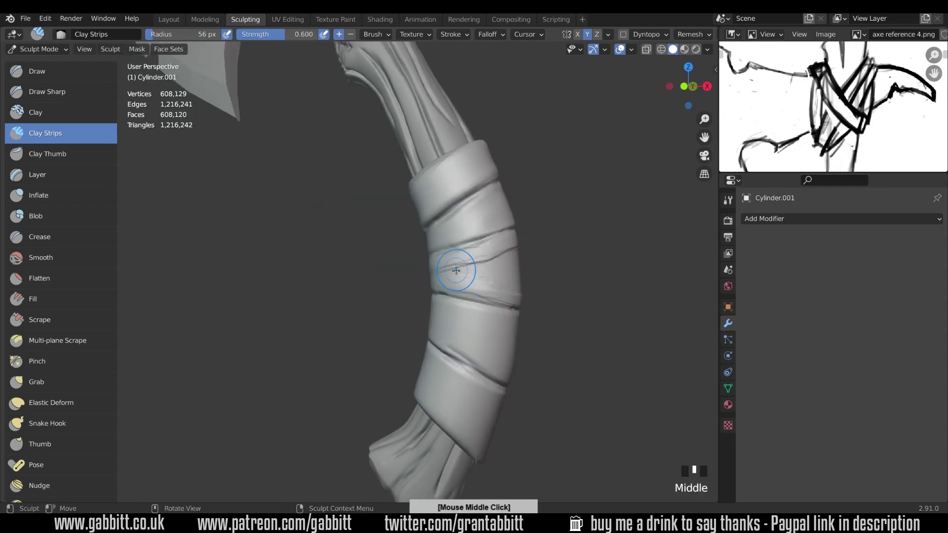
# - Carry the third band's clay build-up around the side and smooth it into soft folds
pyautogui.moveTo(429, 276); pyautogui.dragTo(474, 259)
pyautogui.moveTo(483, 256); pyautogui.dragTo(395, 269, button='middle')
pyautogui.moveTo(331, 275); pyautogui.dragTo(384, 266)
pyautogui.moveTo(353, 293)
pyautogui.mouseDown()
pyautogui.moveTo(401, 295)
pyautogui.moveTo(397, 277)
pyautogui.moveTo(326, 291)
pyautogui.mouseUp()
pyautogui.press('f')
pyautogui.click(458, 280)
pyautogui.keyDown('shift'); pyautogui.moveTo(326, 292); pyautogui.dragTo(451, 286); pyautogui.keyUp('shift')
pyautogui.moveTo(395, 288)
pyautogui.mouseDown(button='middle')
pyautogui.moveTo(454, 292)
pyautogui.moveTo(432, 290)
pyautogui.mouseUp(button='middle')
# - Recut the first and second wrap grooves across the sleeve's front with a 26 px Draw Sharp brush
pyautogui.press('d')
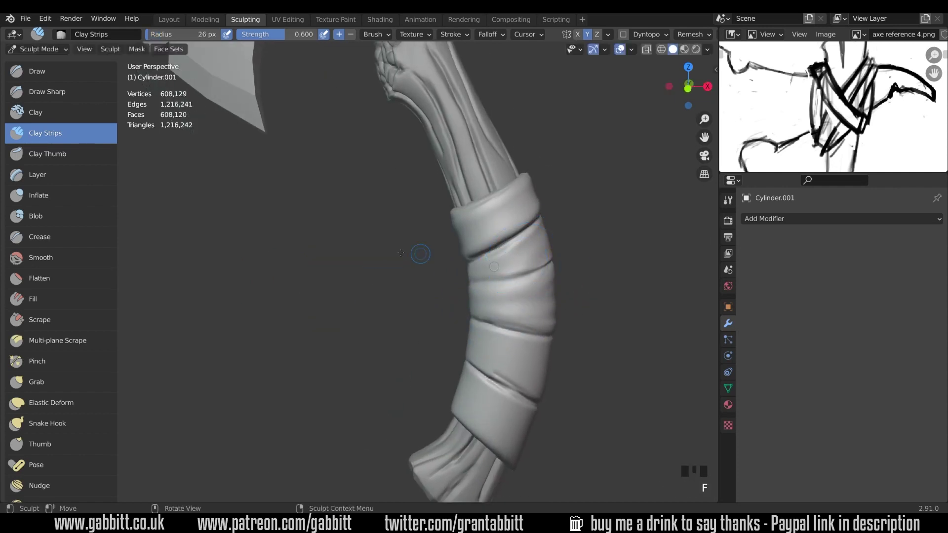
pyautogui.moveTo(470, 258); pyautogui.dragTo(540, 218)
pyautogui.moveTo(498, 280); pyautogui.dragTo(470, 282)
pyautogui.moveTo(457, 282); pyautogui.dragTo(511, 281, button='middle')
pyautogui.moveTo(542, 269); pyautogui.dragTo(511, 276)
pyautogui.moveTo(538, 281)
pyautogui.mouseDown(button='middle')
pyautogui.moveTo(493, 285)
pyautogui.moveTo(523, 282)
pyautogui.mouseUp(button='middle')
# - Smooth the second band and deepen the second groove around the sleeve's side with Draw Sharp
pyautogui.keyDown('shift'); pyautogui.moveTo(506, 283); pyautogui.dragTo(529, 262); pyautogui.keyUp('shift')
pyautogui.moveTo(524, 276); pyautogui.dragTo(530, 277, button='middle')
pyautogui.moveTo(515, 267); pyautogui.dragTo(452, 275)
pyautogui.moveTo(508, 270); pyautogui.dragTo(464, 271, button='middle')
pyautogui.moveTo(443, 267); pyautogui.dragTo(415, 274)
pyautogui.moveTo(434, 270); pyautogui.dragTo(406, 275)
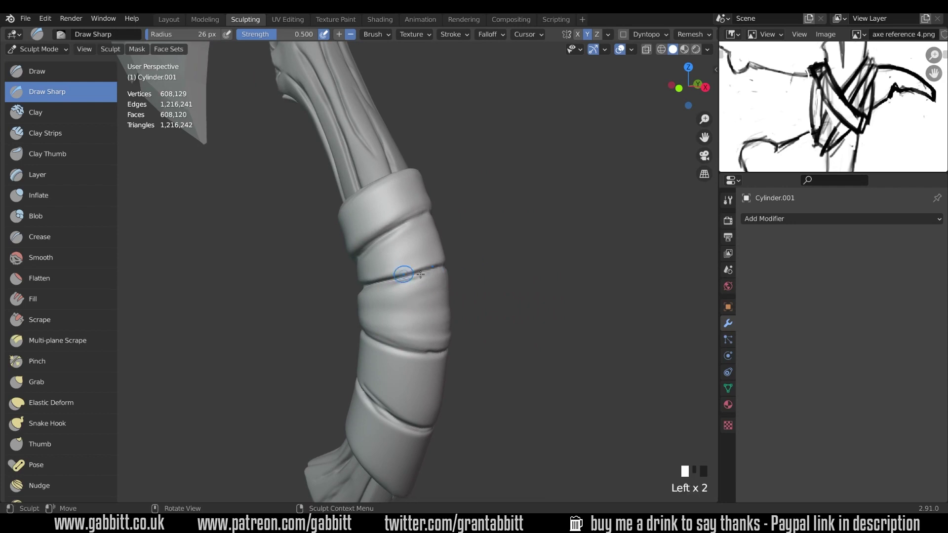
pyautogui.moveTo(424, 275); pyautogui.dragTo(449, 272, button='middle')
# - Soften the second band and the edges of the groove beneath it all the way around the side
pyautogui.moveTo(542, 254)
pyautogui.keyDown('ctrl'); pyautogui.mouseDown(button='middle')
pyautogui.moveTo(535, 296)
pyautogui.moveTo(486, 258)
pyautogui.mouseUp(button='middle'); pyautogui.keyUp('ctrl')
pyautogui.keyDown('shift'); pyautogui.moveTo(502, 262); pyautogui.dragTo(536, 242); pyautogui.keyUp('shift')
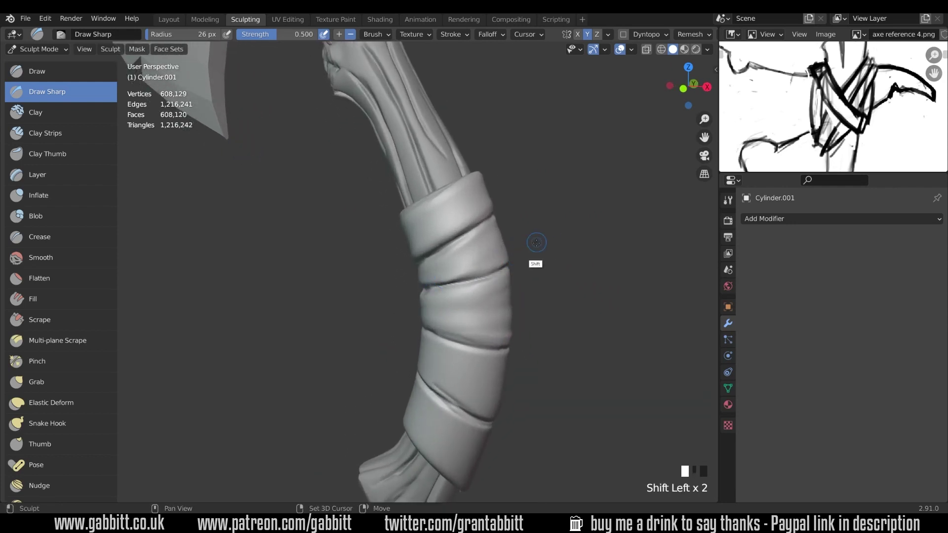
pyautogui.keyDown('shift'); pyautogui.moveTo(513, 263); pyautogui.dragTo(515, 255, button='middle'); pyautogui.keyUp('shift')
pyautogui.keyDown('shift'); pyautogui.moveTo(547, 242); pyautogui.dragTo(462, 267); pyautogui.keyUp('shift')
pyautogui.moveTo(536, 245)
pyautogui.keyDown('shift'); pyautogui.mouseDown()
pyautogui.moveTo(439, 272)
pyautogui.moveTo(466, 264)
pyautogui.mouseUp(); pyautogui.keyUp('shift')
pyautogui.moveTo(504, 265); pyautogui.dragTo(478, 267, button='middle')
pyautogui.keyDown('shift'); pyautogui.moveTo(478, 257); pyautogui.dragTo(469, 258); pyautogui.keyUp('shift')
pyautogui.moveTo(462, 258); pyautogui.dragTo(433, 276, button='middle')
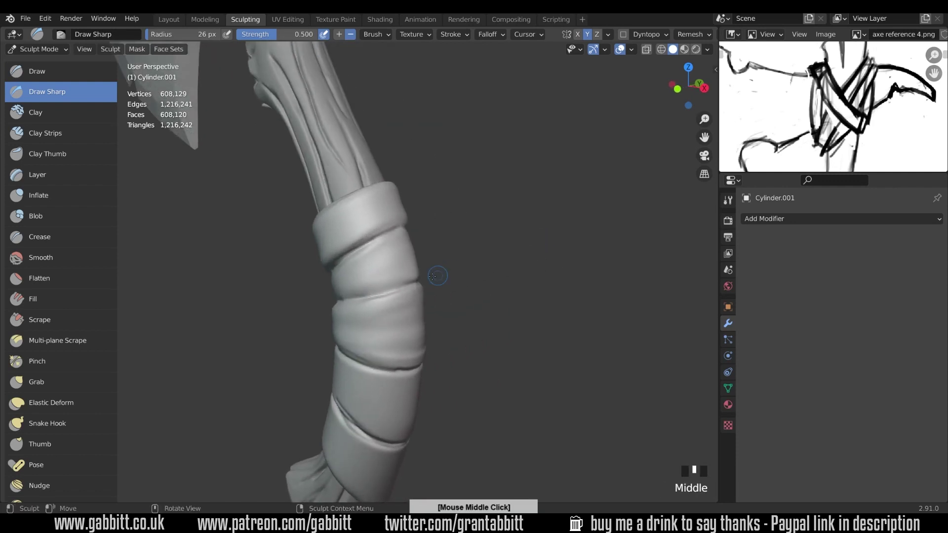
pyautogui.keyDown('shift'); pyautogui.moveTo(418, 279); pyautogui.dragTo(390, 291); pyautogui.keyUp('shift')
pyautogui.keyDown('shift'); pyautogui.moveTo(390, 295); pyautogui.dragTo(377, 300); pyautogui.keyUp('shift')
pyautogui.moveTo(377, 300); pyautogui.dragTo(456, 272, button='middle')
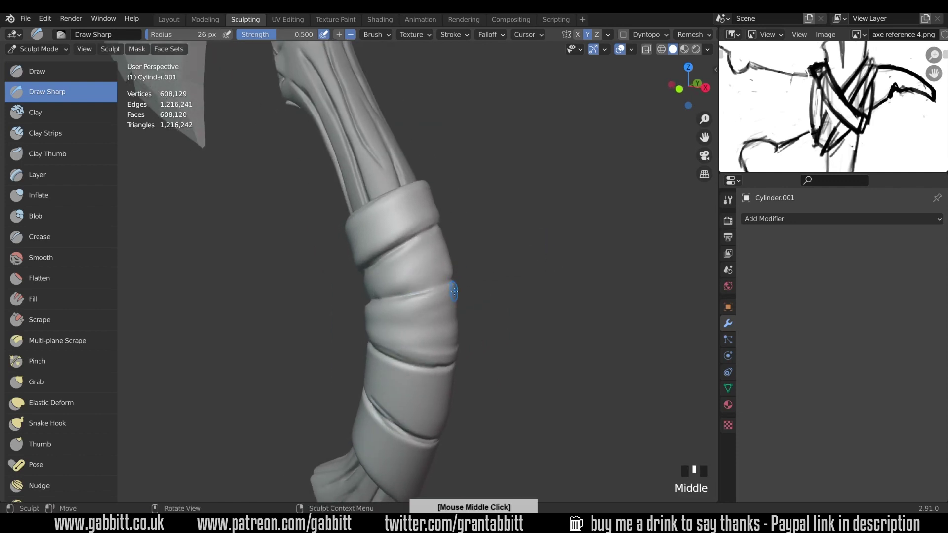
# - Raise crisp edges along the second groove and on the third band with inverted Draw Sharp strokes
pyautogui.keyDown('ctrl'); pyautogui.moveTo(400, 303); pyautogui.dragTo(428, 295); pyautogui.keyUp('ctrl')
pyautogui.moveTo(428, 296); pyautogui.dragTo(496, 291, button='middle')
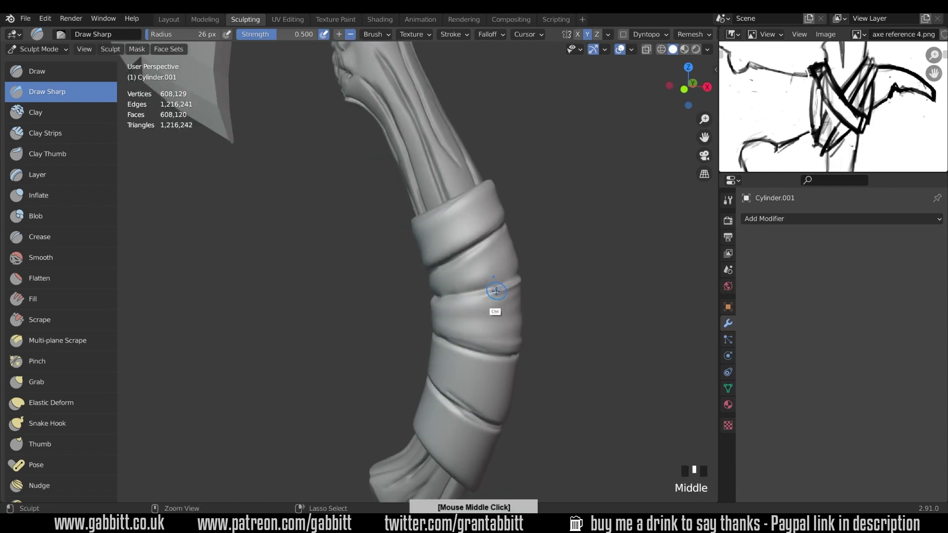
pyautogui.keyDown('ctrl'); pyautogui.moveTo(451, 301); pyautogui.dragTo(485, 292); pyautogui.keyUp('ctrl')
pyautogui.moveTo(491, 292); pyautogui.dragTo(486, 269, button='middle')
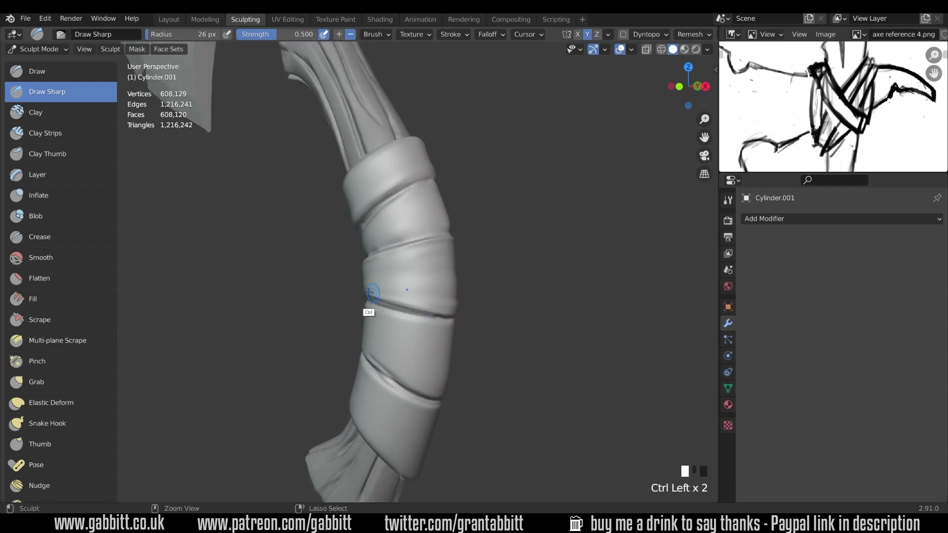
pyautogui.moveTo(421, 288); pyautogui.dragTo(463, 305, button='middle')
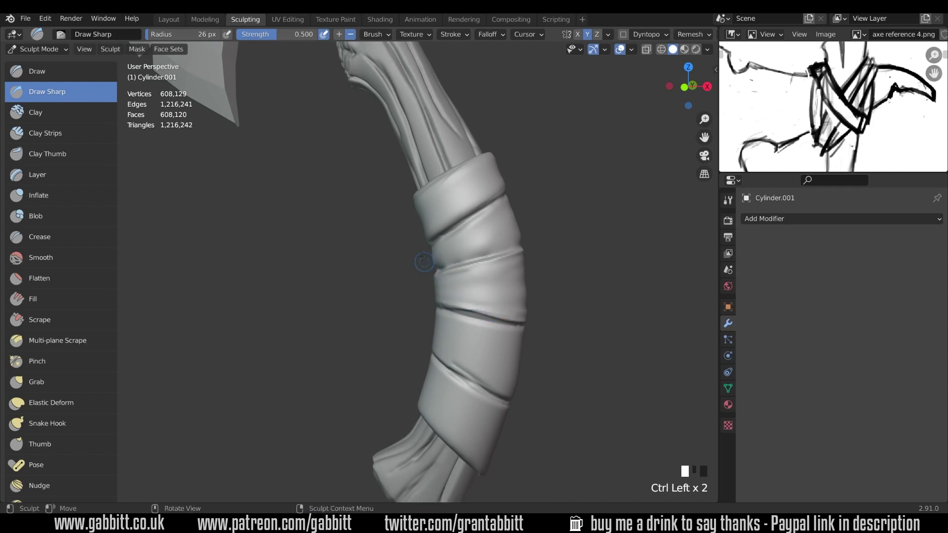
# - Raise sharp creases on the sleeve along the first groove with inverted Draw Sharp strokes
pyautogui.moveTo(501, 215); pyautogui.dragTo(464, 207, button='middle')
pyautogui.keyDown('ctrl'); pyautogui.moveTo(477, 178); pyautogui.dragTo(442, 217); pyautogui.keyUp('ctrl')
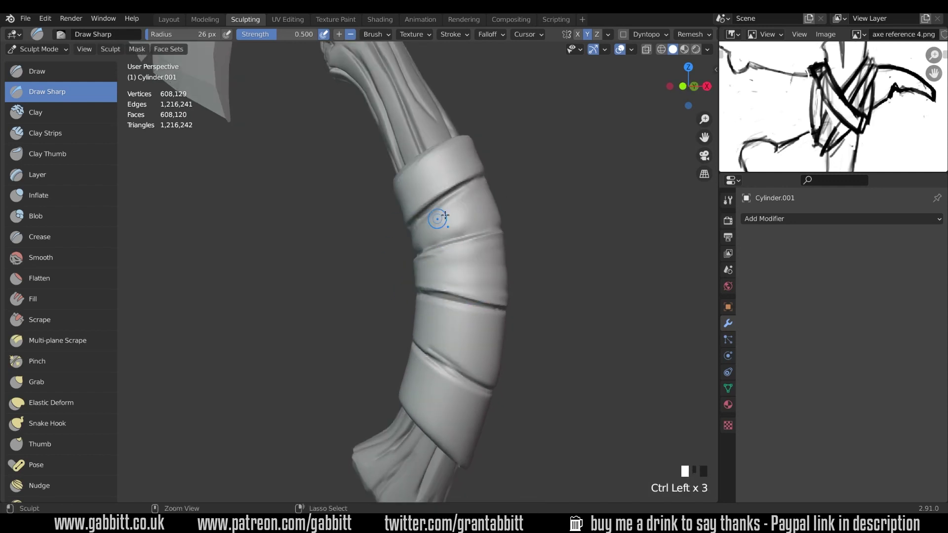
pyautogui.moveTo(474, 207); pyautogui.dragTo(430, 192, button='middle')
pyautogui.keyDown('ctrl'); pyautogui.moveTo(422, 197); pyautogui.dragTo(442, 186); pyautogui.keyUp('ctrl')
# - Smooth the edges of the lowest wrap groove near the sleeve's bottom end
pyautogui.moveTo(442, 190)
pyautogui.mouseDown(button='middle')
pyautogui.moveTo(469, 243)
pyautogui.moveTo(475, 383)
pyautogui.mouseUp(button='middle')
pyautogui.keyDown('shift'); pyautogui.moveTo(425, 360); pyautogui.dragTo(445, 281, button='middle'); pyautogui.keyUp('shift')
pyautogui.keyDown('shift'); pyautogui.moveTo(450, 282); pyautogui.dragTo(412, 271, button='middle'); pyautogui.keyUp('shift')
pyautogui.keyDown('shift'); pyautogui.moveTo(376, 291); pyautogui.dragTo(328, 253); pyautogui.keyUp('shift')
pyautogui.moveTo(328, 254); pyautogui.dragTo(346, 264, button='middle')
pyautogui.keyDown('shift'); pyautogui.moveTo(447, 323); pyautogui.dragTo(395, 296); pyautogui.keyUp('shift')
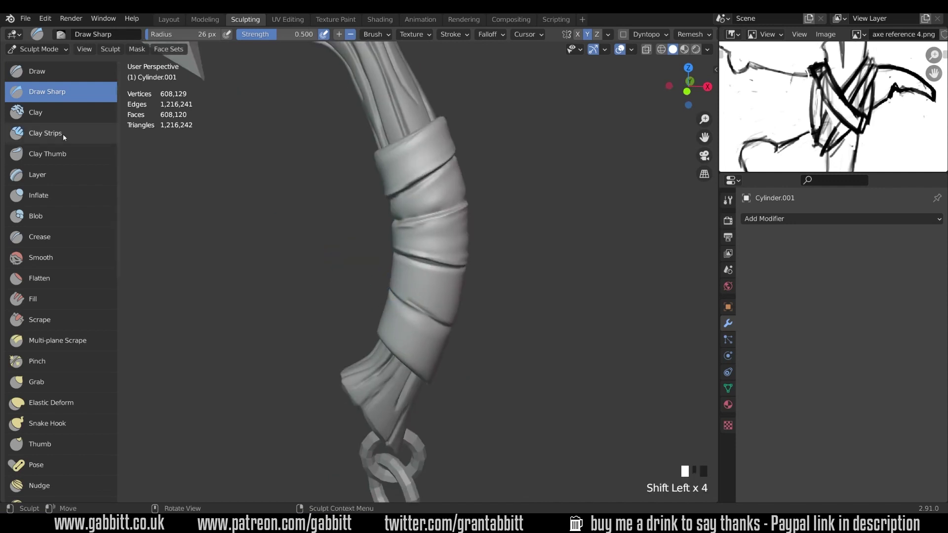
# - Work along the sleeve's wrap grooves with inverted Clay Strips strokes and smooth them on the side
pyautogui.click(63, 135)
pyautogui.keyDown('ctrl'); pyautogui.moveTo(397, 223); pyautogui.dragTo(464, 209); pyautogui.keyUp('ctrl')
pyautogui.keyDown('ctrl'); pyautogui.moveTo(438, 347); pyautogui.dragTo(351, 264); pyautogui.keyUp('ctrl')
pyautogui.moveTo(351, 264)
pyautogui.mouseDown(button='middle')
pyautogui.moveTo(368, 269)
pyautogui.moveTo(316, 266)
pyautogui.mouseUp(button='middle')
pyautogui.moveTo(299, 256)
pyautogui.keyDown('ctrl'); pyautogui.mouseDown()
pyautogui.moveTo(349, 279)
pyautogui.moveTo(299, 259)
pyautogui.mouseUp(); pyautogui.keyUp('ctrl')
pyautogui.moveTo(315, 271); pyautogui.dragTo(328, 232, button='middle')
pyautogui.keyDown('shift'); pyautogui.moveTo(353, 213); pyautogui.dragTo(345, 269); pyautogui.keyUp('shift')
pyautogui.moveTo(345, 269)
pyautogui.mouseDown(button='middle')
pyautogui.moveTo(371, 258)
pyautogui.moveTo(383, 267)
pyautogui.moveTo(365, 279)
pyautogui.mouseUp(button='middle')
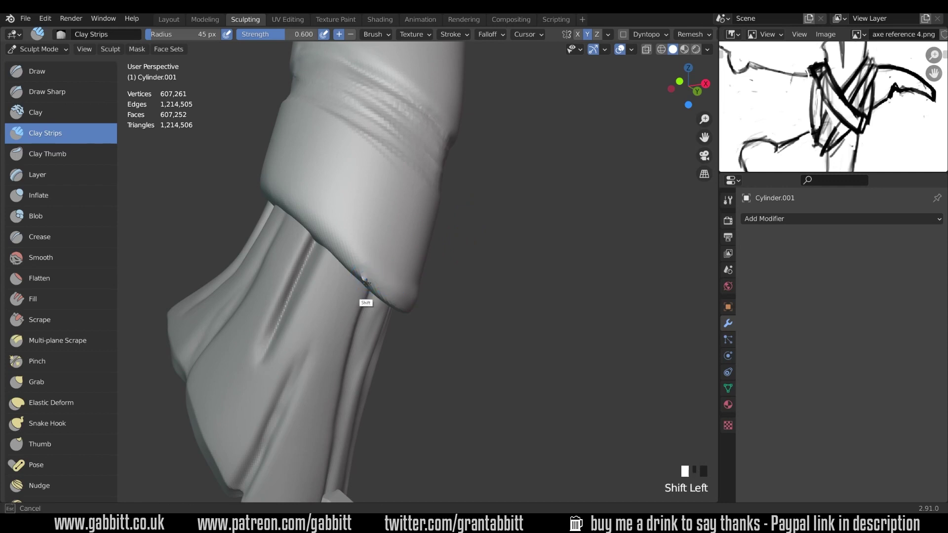
# - Smooth the lowest wrap and the sleeve's slanted bottom edge
pyautogui.moveTo(412, 271); pyautogui.dragTo(430, 235, button='middle')
pyautogui.keyDown('ctrl'); pyautogui.moveTo(501, 216); pyautogui.dragTo(436, 365, button='middle'); pyautogui.keyUp('ctrl')
pyautogui.keyDown('ctrl'); pyautogui.moveTo(437, 365); pyautogui.dragTo(390, 296, button='middle'); pyautogui.keyUp('ctrl')
pyautogui.keyDown('shift'); pyautogui.moveTo(341, 241); pyautogui.dragTo(354, 268); pyautogui.keyUp('shift')
pyautogui.keyDown('shift'); pyautogui.moveTo(443, 291); pyautogui.dragTo(457, 316); pyautogui.keyUp('shift')
pyautogui.moveTo(430, 289); pyautogui.dragTo(453, 292, button='middle')
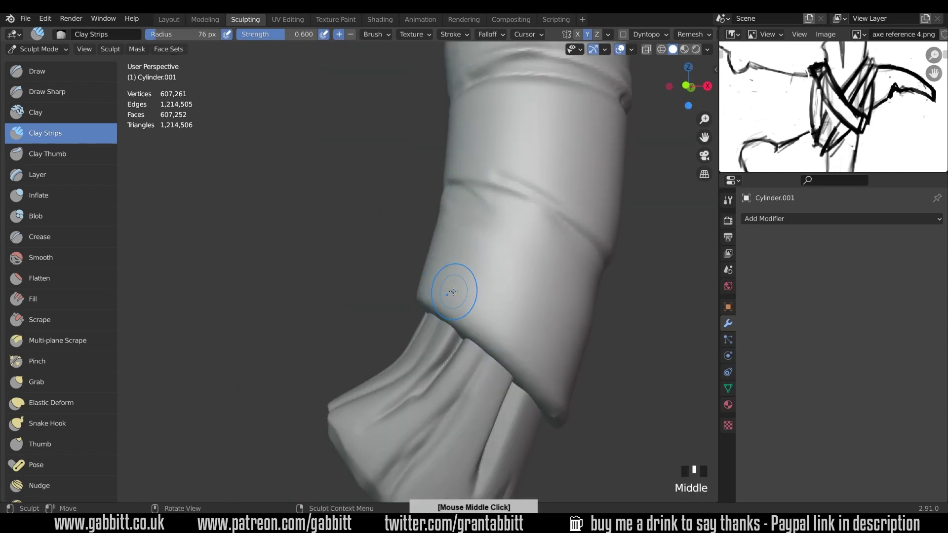
# - Build up a thick raised rim along the sleeve's slanted bottom edge with Clay Strips strokes
pyautogui.moveTo(454, 284)
pyautogui.mouseDown()
pyautogui.moveTo(462, 315)
pyautogui.moveTo(531, 372)
pyautogui.mouseUp()
pyautogui.moveTo(530, 366)
pyautogui.mouseDown(button='middle')
pyautogui.moveTo(540, 349)
pyautogui.moveTo(466, 296)
pyautogui.mouseUp(button='middle')
pyautogui.moveTo(465, 283); pyautogui.dragTo(418, 203)
pyautogui.moveTo(498, 207); pyautogui.dragTo(528, 202, button='middle')
pyautogui.keyDown('shift'); pyautogui.moveTo(529, 203); pyautogui.dragTo(459, 250, button='middle'); pyautogui.keyUp('shift')
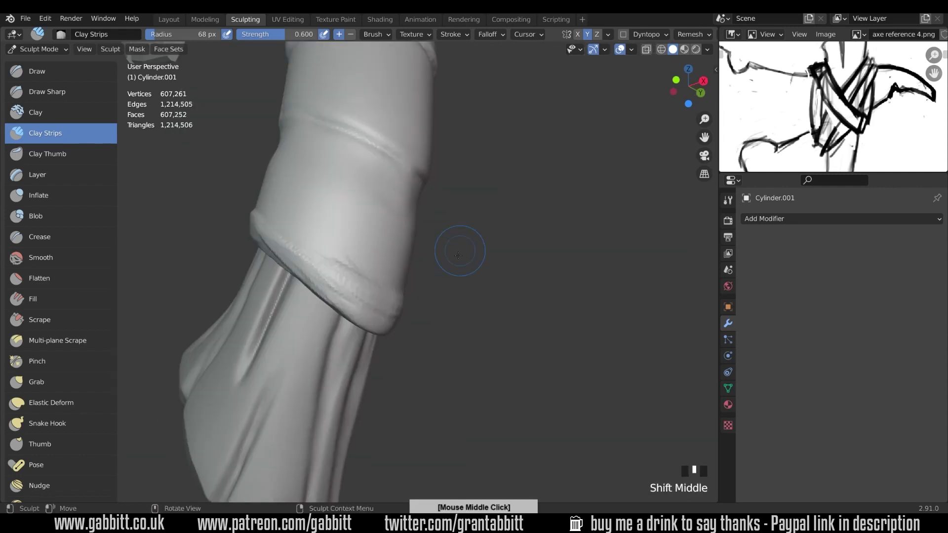
# - Resize the brush and sharpen the groove above the lowest wrap with Draw Sharp strokes
pyautogui.moveTo(393, 177)
pyautogui.keyDown('shift'); pyautogui.mouseDown(button='middle')
pyautogui.moveTo(468, 288)
pyautogui.moveTo(447, 288)
pyautogui.mouseUp(button='middle'); pyautogui.keyUp('shift')
pyautogui.press('f')
pyautogui.moveTo(471, 307); pyautogui.dragTo(414, 275)
pyautogui.moveTo(356, 252); pyautogui.dragTo(388, 265, button='middle')
pyautogui.moveTo(388, 265); pyautogui.dragTo(625, 370)
pyautogui.keyDown('shift'); pyautogui.moveTo(607, 361); pyautogui.dragTo(445, 234, button='middle'); pyautogui.keyUp('shift')
pyautogui.moveTo(445, 234); pyautogui.dragTo(469, 239, button='middle')
pyautogui.moveTo(469, 239)
pyautogui.mouseDown()
pyautogui.moveTo(474, 260)
pyautogui.moveTo(348, 188)
pyautogui.mouseUp()
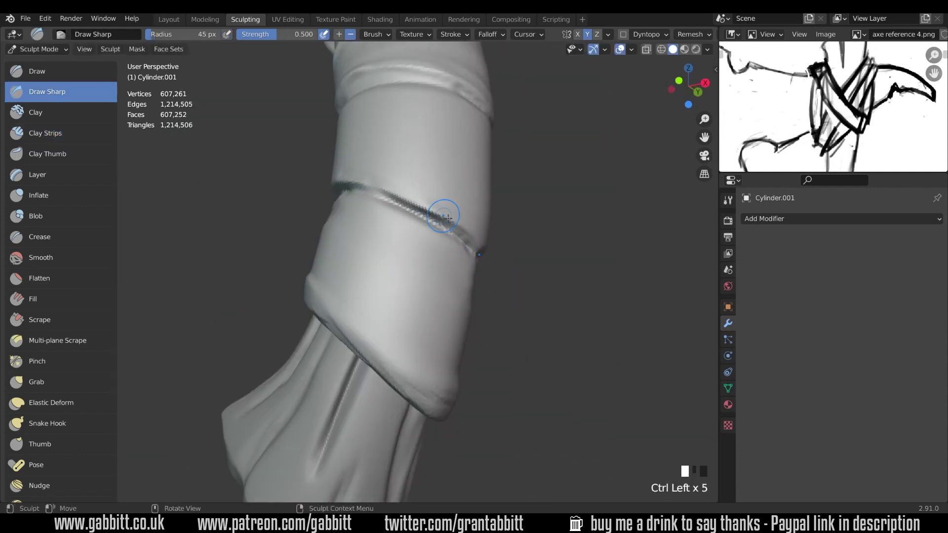
# - Reshape the outer edges of the wraps with the Grab brush to make the sleeve's outline uneven and layered
pyautogui.keyDown('shift'); pyautogui.moveTo(446, 212); pyautogui.dragTo(486, 316, button='middle'); pyautogui.keyUp('shift')
pyautogui.moveTo(486, 316); pyautogui.dragTo(538, 307, button='middle')
pyautogui.scroll(-5, 490, 280)
pyautogui.moveTo(490, 279)
pyautogui.mouseDown(button='middle')
pyautogui.moveTo(474, 276)
pyautogui.moveTo(469, 296)
pyautogui.mouseUp(button='middle')
pyautogui.scroll(4, 469, 296)
pyautogui.keyDown('shift'); pyautogui.moveTo(474, 237); pyautogui.dragTo(506, 365, button='middle'); pyautogui.keyUp('shift')
pyautogui.moveTo(508, 368)
pyautogui.mouseDown()
pyautogui.moveTo(491, 384)
pyautogui.moveTo(400, 384)
pyautogui.mouseUp()
pyautogui.moveTo(473, 360); pyautogui.dragTo(465, 308, button='middle')
pyautogui.press('g')
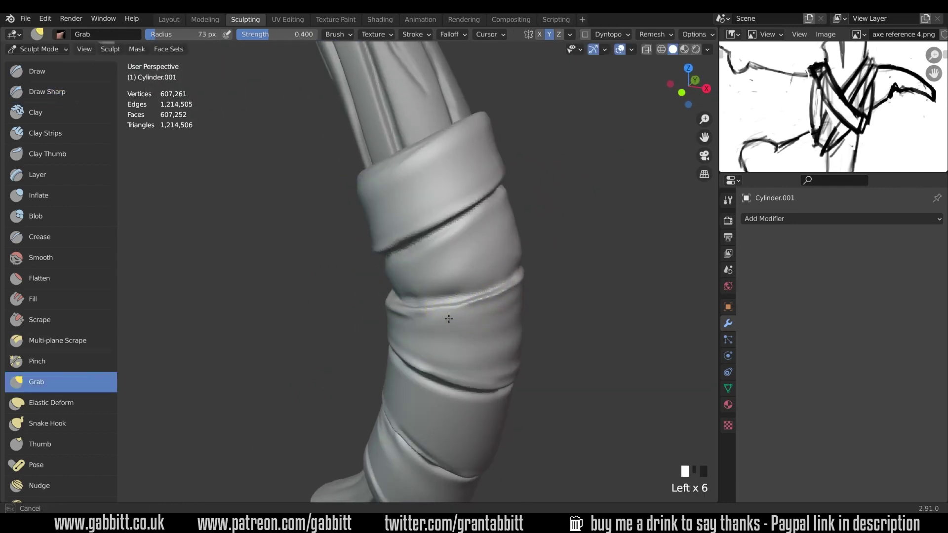
pyautogui.moveTo(388, 307)
pyautogui.keyDown('ctrl'); pyautogui.mouseDown(button='middle')
pyautogui.moveTo(518, 243)
pyautogui.moveTo(482, 317)
pyautogui.moveTo(540, 349)
pyautogui.moveTo(493, 311)
pyautogui.moveTo(469, 318)
pyautogui.mouseUp(button='middle'); pyautogui.keyUp('ctrl')
# - Cut the groove above the lowest wrap deeper with Draw Sharp and smooth its edges
pyautogui.press('d')
pyautogui.moveTo(385, 310); pyautogui.dragTo(342, 290)
pyautogui.moveTo(343, 290); pyautogui.dragTo(316, 257, button='middle')
pyautogui.keyDown('shift'); pyautogui.moveTo(296, 241); pyautogui.dragTo(268, 235); pyautogui.keyUp('shift')
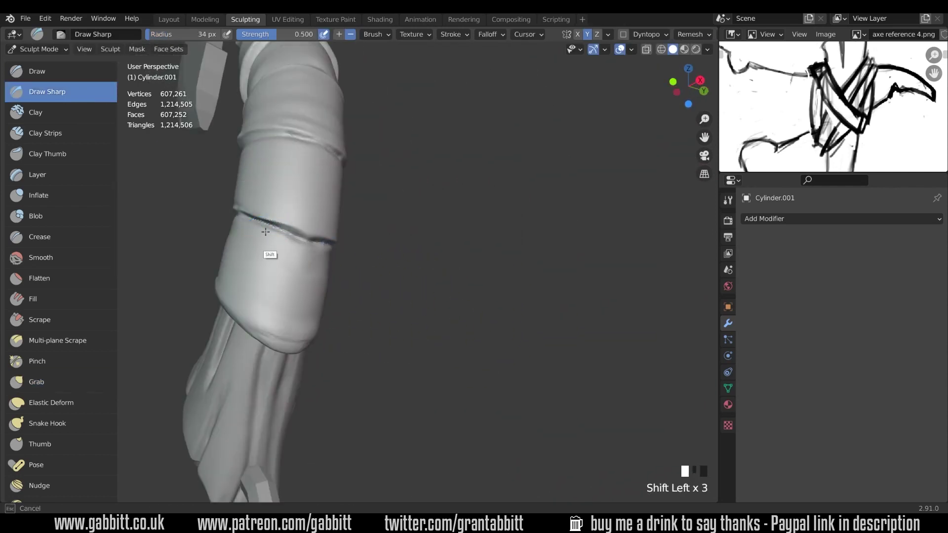
# - Carve short diagonal fold creases across the sides of all the wraps with the Draw Sharp brush
pyautogui.keyDown('ctrl'); pyautogui.moveTo(395, 277); pyautogui.dragTo(434, 345, button='middle'); pyautogui.keyUp('ctrl')
pyautogui.moveTo(434, 345)
pyautogui.mouseDown(button='middle')
pyautogui.moveTo(513, 350)
pyautogui.moveTo(507, 316)
pyautogui.mouseUp(button='middle')
pyautogui.keyDown('shift'); pyautogui.moveTo(507, 316); pyautogui.dragTo(472, 363, button='middle'); pyautogui.keyUp('shift')
pyautogui.moveTo(471, 363); pyautogui.dragTo(409, 286, button='middle')
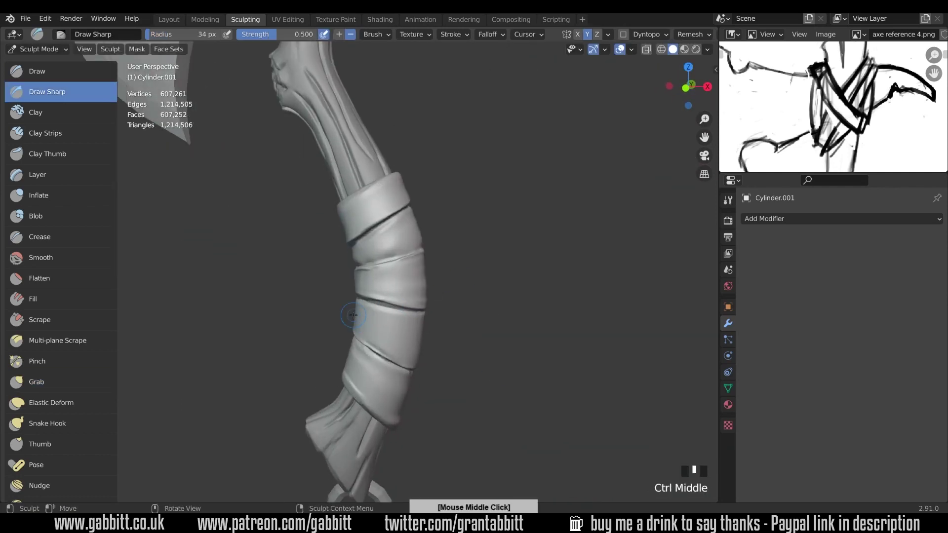
pyautogui.moveTo(354, 321); pyautogui.dragTo(409, 348)
pyautogui.moveTo(410, 348); pyautogui.dragTo(344, 278, button='middle')
pyautogui.moveTo(354, 311); pyautogui.dragTo(322, 302)
pyautogui.moveTo(349, 262); pyautogui.dragTo(320, 264)
pyautogui.moveTo(350, 348); pyautogui.dragTo(326, 328)
pyautogui.moveTo(335, 382); pyautogui.dragTo(302, 351)
pyautogui.moveTo(335, 404); pyautogui.dragTo(300, 373)
pyautogui.moveTo(364, 286)
pyautogui.mouseDown(button='middle')
pyautogui.moveTo(390, 316)
pyautogui.moveTo(380, 323)
pyautogui.mouseUp(button='middle')
pyautogui.moveTo(365, 341); pyautogui.dragTo(323, 326)
# - Raise fold ridges around the top wrap with inverted Draw Sharp strokes
pyautogui.keyDown('ctrl'); pyautogui.moveTo(341, 301); pyautogui.dragTo(385, 345, button='middle'); pyautogui.keyUp('ctrl')
pyautogui.moveTo(385, 346)
pyautogui.mouseDown(button='middle')
pyautogui.moveTo(431, 338)
pyautogui.moveTo(462, 383)
pyautogui.mouseUp(button='middle')
pyautogui.moveTo(462, 383)
pyautogui.keyDown('ctrl'); pyautogui.mouseDown(button='middle')
pyautogui.moveTo(472, 345)
pyautogui.moveTo(523, 382)
pyautogui.mouseUp(button='middle'); pyautogui.keyUp('ctrl')
pyautogui.keyDown('ctrl'); pyautogui.moveTo(393, 304); pyautogui.dragTo(476, 271); pyautogui.keyUp('ctrl')
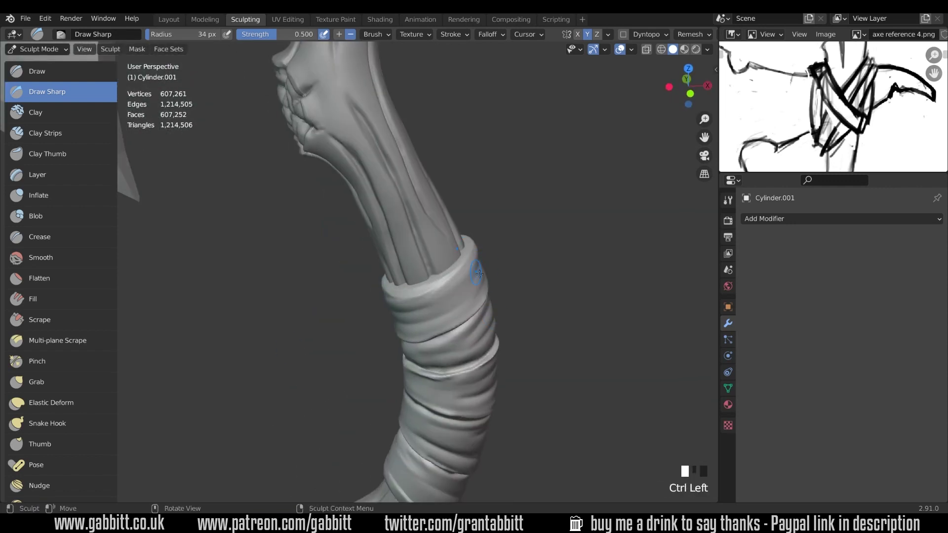
pyautogui.keyDown('shift'); pyautogui.moveTo(476, 271); pyautogui.dragTo(417, 198, button='middle'); pyautogui.keyUp('shift')
pyautogui.keyDown('ctrl'); pyautogui.moveTo(332, 244); pyautogui.dragTo(419, 188); pyautogui.keyUp('ctrl')
pyautogui.moveTo(419, 188)
pyautogui.mouseDown(button='middle')
pyautogui.moveTo(425, 220)
pyautogui.moveTo(482, 262)
pyautogui.moveTo(494, 318)
pyautogui.mouseUp(button='middle')
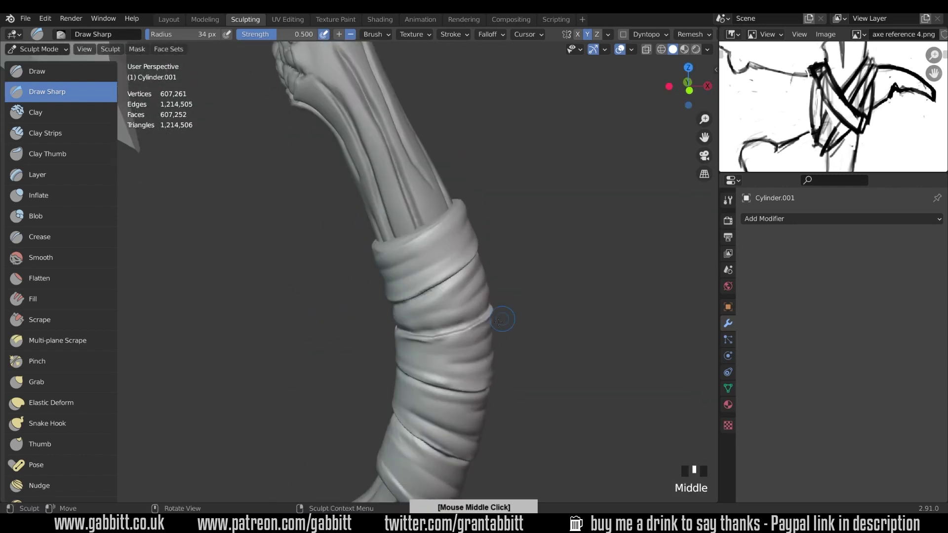
# - Add inverted Draw Sharp strokes along the wraps' outer side and smooth the folds
pyautogui.keyDown('ctrl'); pyautogui.moveTo(486, 314); pyautogui.dragTo(498, 315); pyautogui.keyUp('ctrl')
pyautogui.moveTo(498, 316)
pyautogui.mouseDown(button='middle')
pyautogui.moveTo(482, 360)
pyautogui.moveTo(479, 292)
pyautogui.mouseUp(button='middle')
pyautogui.keyDown('ctrl'); pyautogui.moveTo(479, 291); pyautogui.dragTo(512, 297); pyautogui.keyUp('ctrl')
pyautogui.moveTo(512, 296)
pyautogui.mouseDown(button='middle')
pyautogui.moveTo(512, 208)
pyautogui.moveTo(474, 220)
pyautogui.mouseUp(button='middle')
pyautogui.keyDown('shift'); pyautogui.moveTo(474, 220); pyautogui.dragTo(445, 230); pyautogui.keyUp('shift')
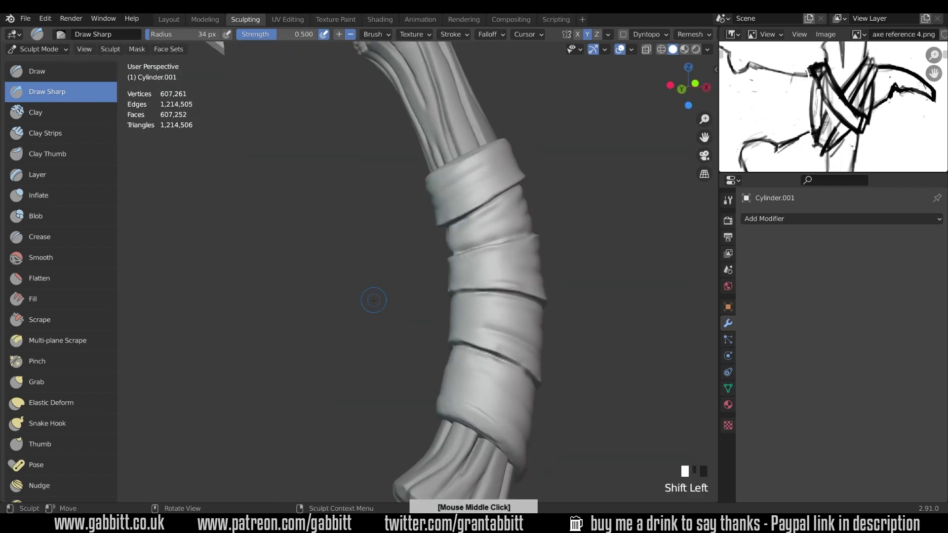
# - Flatten the edges of the top wrap with the Scrape brush
pyautogui.click(66, 260)
pyautogui.click(67, 301)
pyautogui.click(79, 319)
pyautogui.moveTo(462, 251)
pyautogui.keyDown('shift'); pyautogui.mouseDown(button='middle')
pyautogui.moveTo(469, 363)
pyautogui.moveTo(493, 296)
pyautogui.mouseUp(button='middle'); pyautogui.keyUp('shift')
pyautogui.scroll(3, 470, 364)
pyautogui.moveTo(548, 222); pyautogui.dragTo(495, 264)
pyautogui.moveTo(550, 207); pyautogui.dragTo(494, 269)
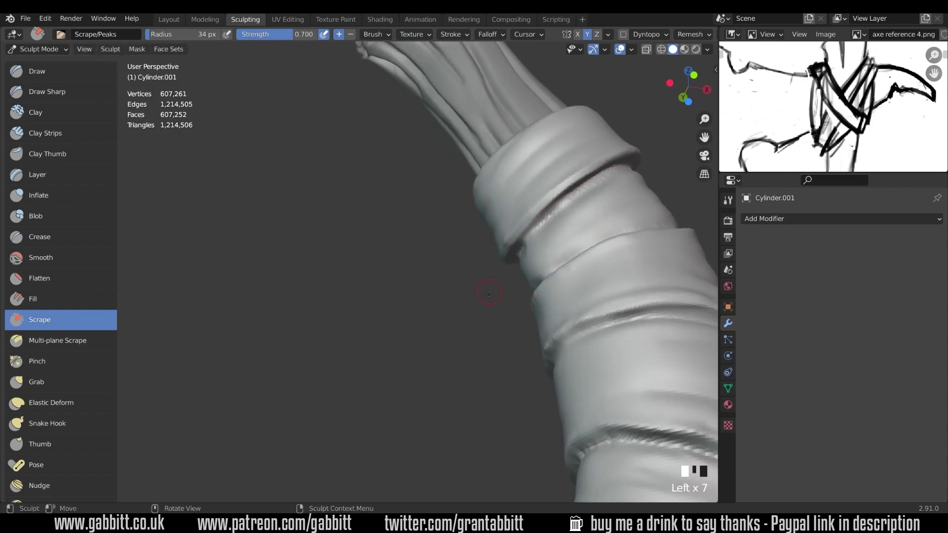
# - Scrape the protruding outer edges of the upper and middle wraps around the sleeve
pyautogui.moveTo(488, 293); pyautogui.dragTo(528, 271, button='middle')
pyautogui.moveTo(529, 271); pyautogui.dragTo(528, 185)
pyautogui.moveTo(408, 257)
pyautogui.keyDown('ctrl'); pyautogui.mouseDown(button='middle')
pyautogui.moveTo(495, 355)
pyautogui.moveTo(517, 291)
pyautogui.mouseUp(button='middle'); pyautogui.keyUp('ctrl')
pyautogui.moveTo(517, 291); pyautogui.dragTo(490, 288)
pyautogui.moveTo(419, 381); pyautogui.dragTo(438, 332, button='middle')
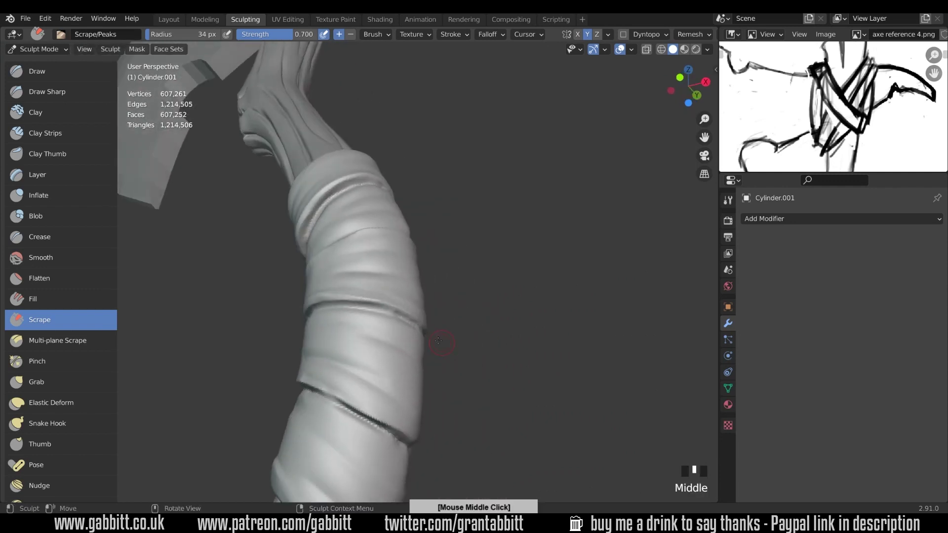
pyautogui.moveTo(437, 333); pyautogui.dragTo(440, 302)
pyautogui.moveTo(440, 303); pyautogui.dragTo(407, 277, button='middle')
pyautogui.moveTo(407, 278); pyautogui.dragTo(322, 234)
pyautogui.moveTo(323, 235); pyautogui.dragTo(517, 277, button='middle')
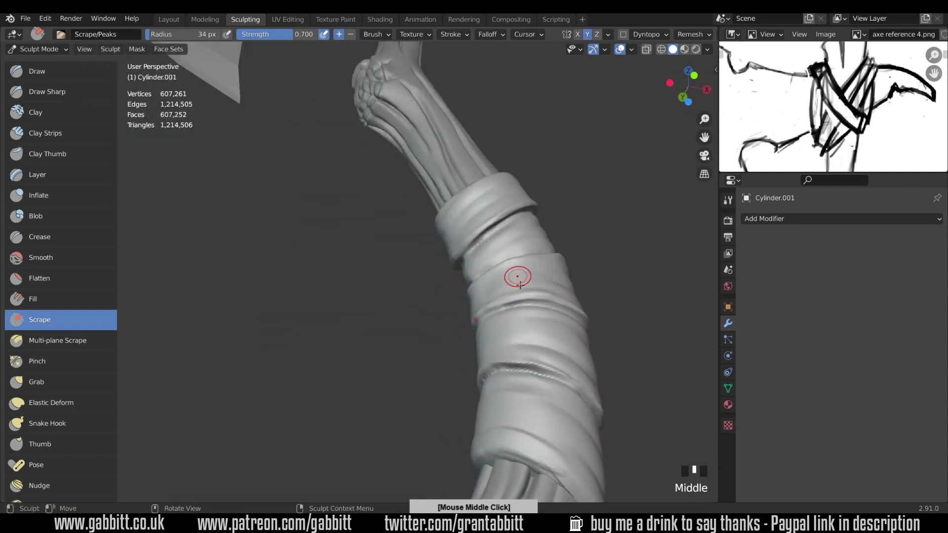
# - Scrape the edges of the lower wraps and smooth the sleeve's bottom rim
pyautogui.click(540, 369)
pyautogui.keyDown('shift'); pyautogui.moveTo(576, 380); pyautogui.dragTo(480, 341, button='middle'); pyautogui.keyUp('shift')
pyautogui.click(506, 429)
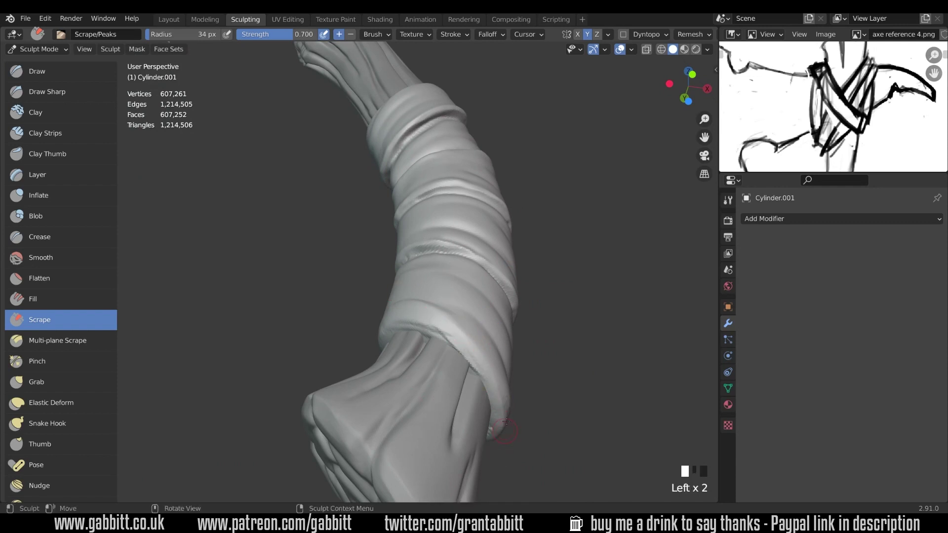
pyautogui.moveTo(506, 429); pyautogui.dragTo(528, 444, button='middle')
pyautogui.click(451, 412)
pyautogui.keyDown('shift'); pyautogui.click(457, 385); pyautogui.keyUp('shift')
pyautogui.keyDown('shift'); pyautogui.click(458, 385); pyautogui.keyUp('shift')
pyautogui.keyDown('ctrl'); pyautogui.moveTo(458, 385); pyautogui.dragTo(490, 328, button='middle'); pyautogui.keyUp('ctrl')
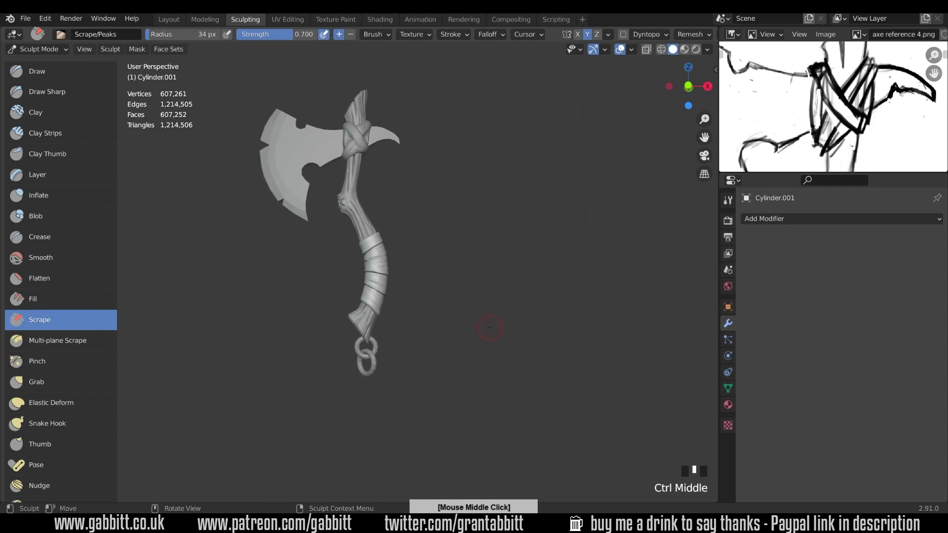